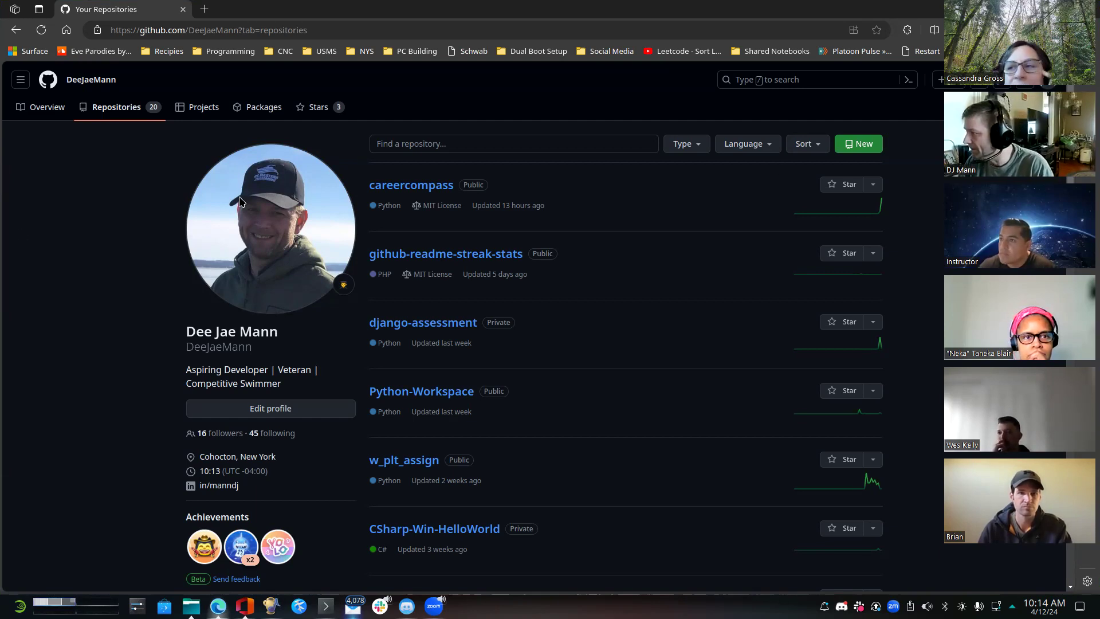
- Create a new private repository named test_repo under the personal account, without a template, README, .gitignore or license
click(860, 145)
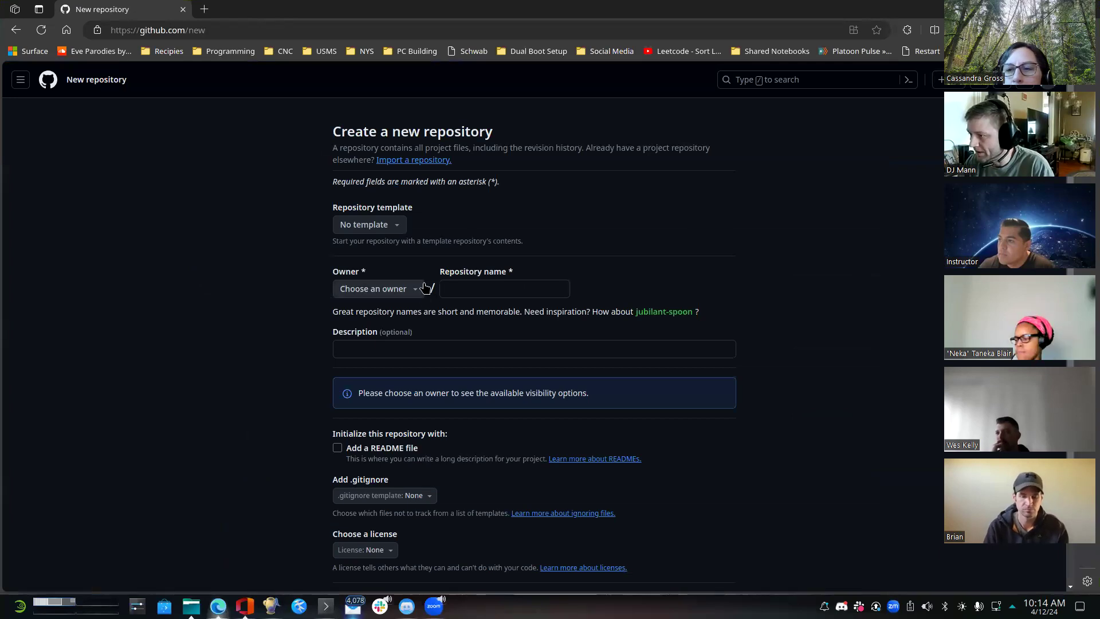
click(421, 290)
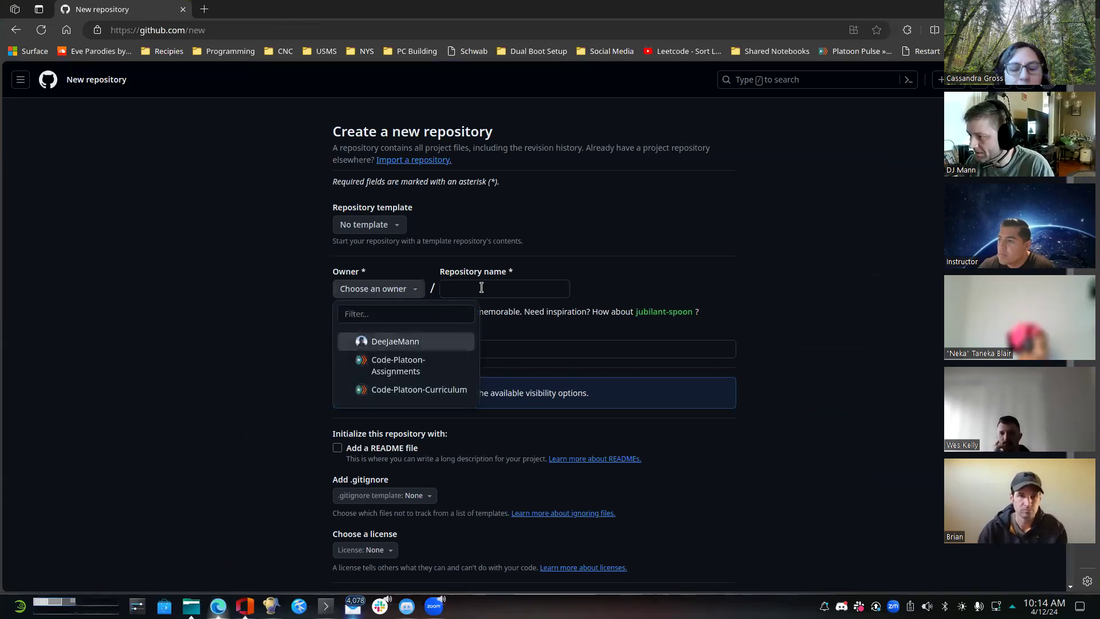
click(394, 340)
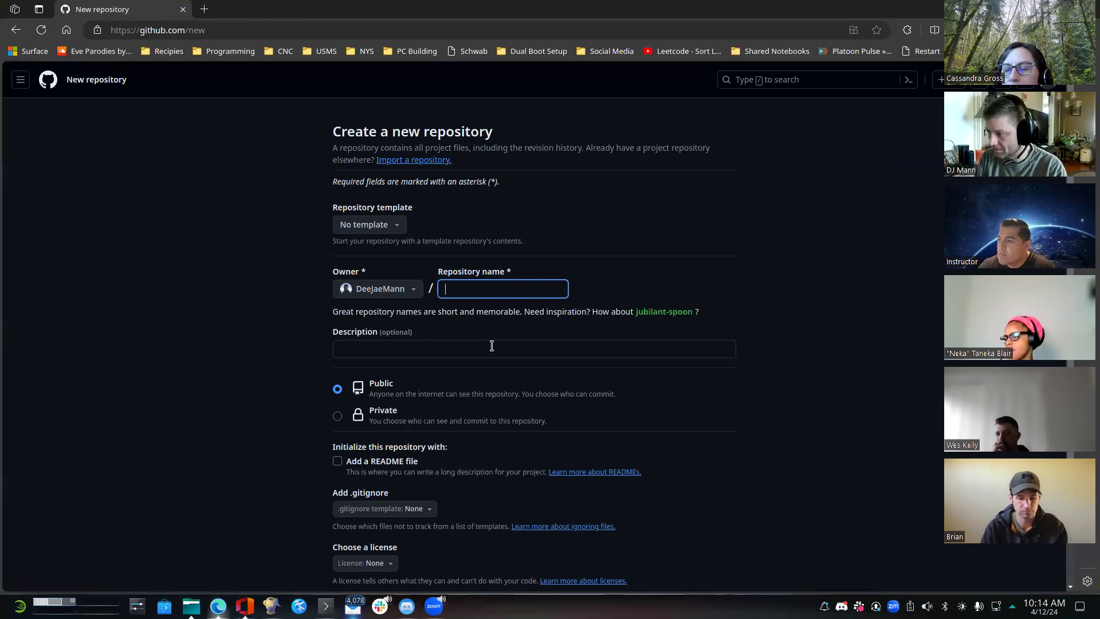
text(test_repo)
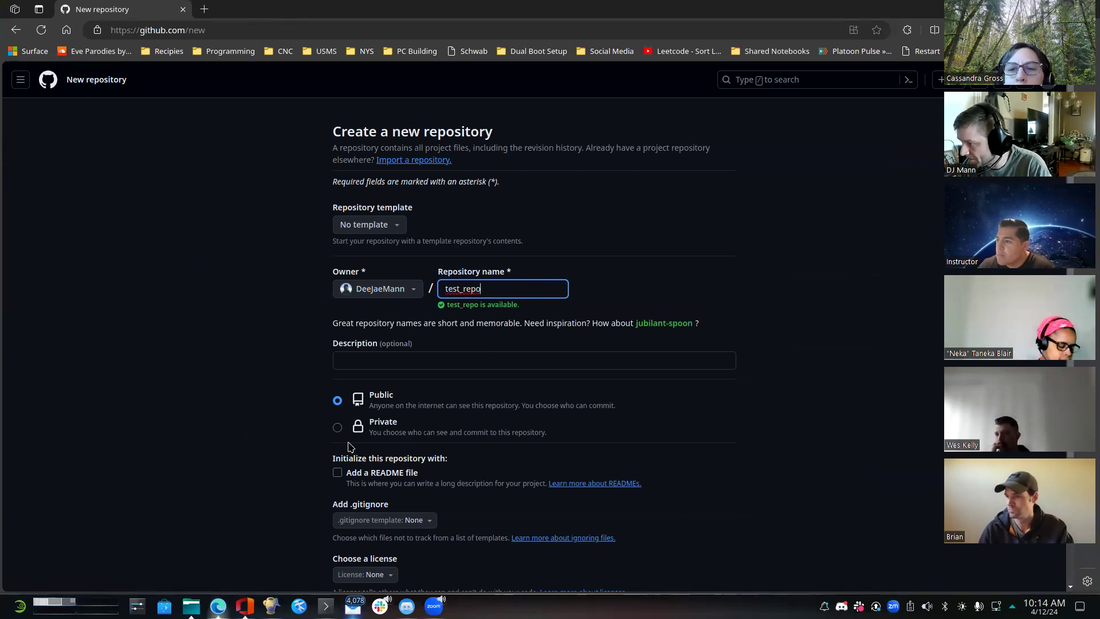
click(338, 428)
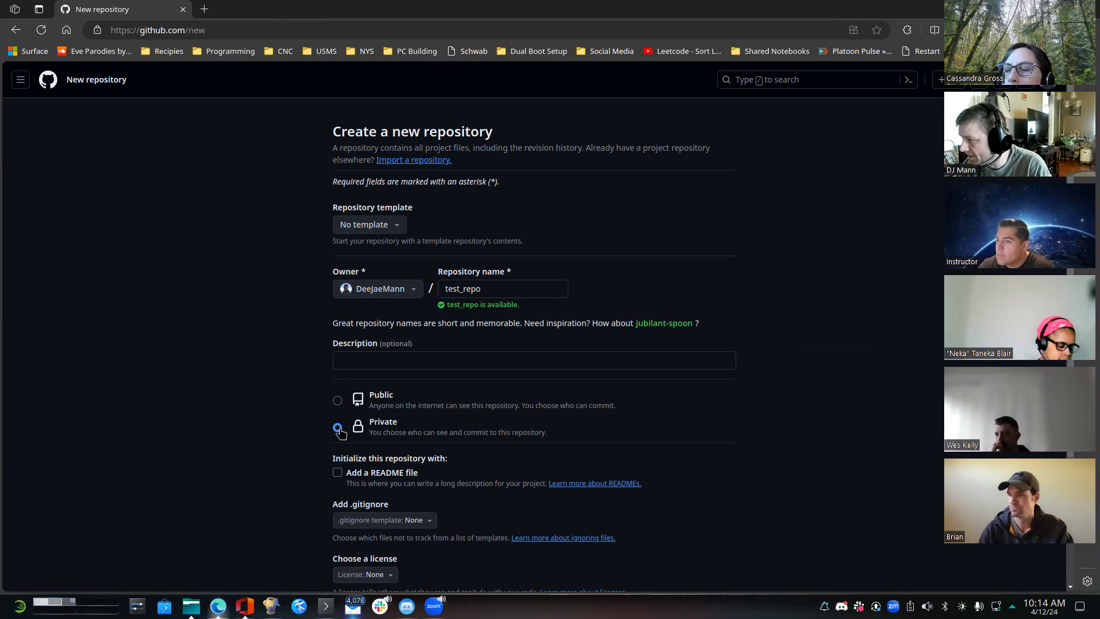
scroll(835, 321, down, 3)
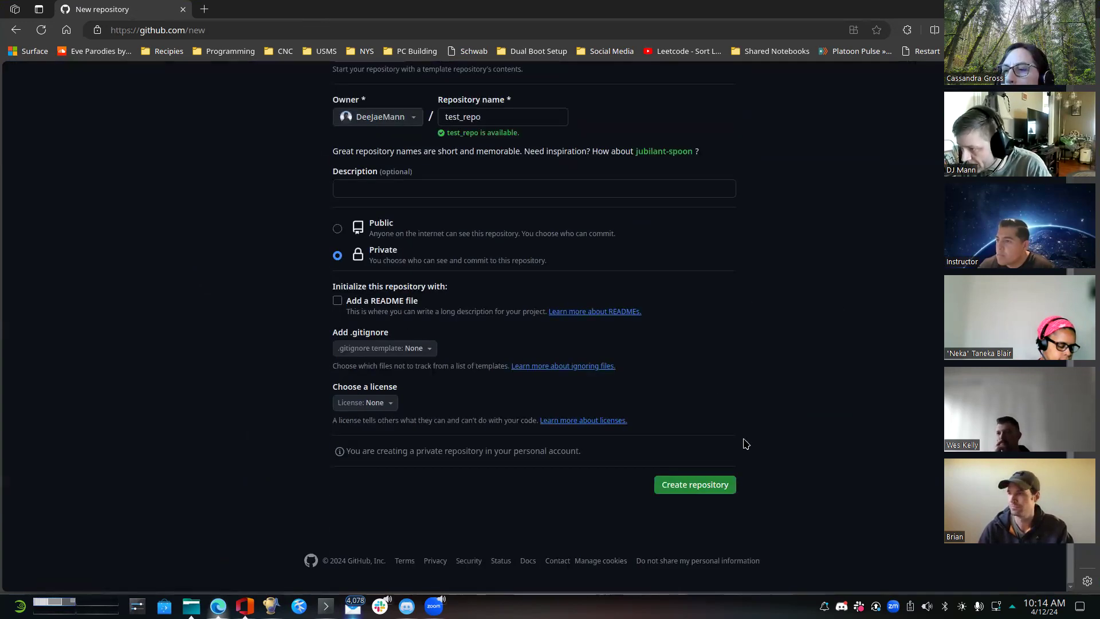
click(677, 484)
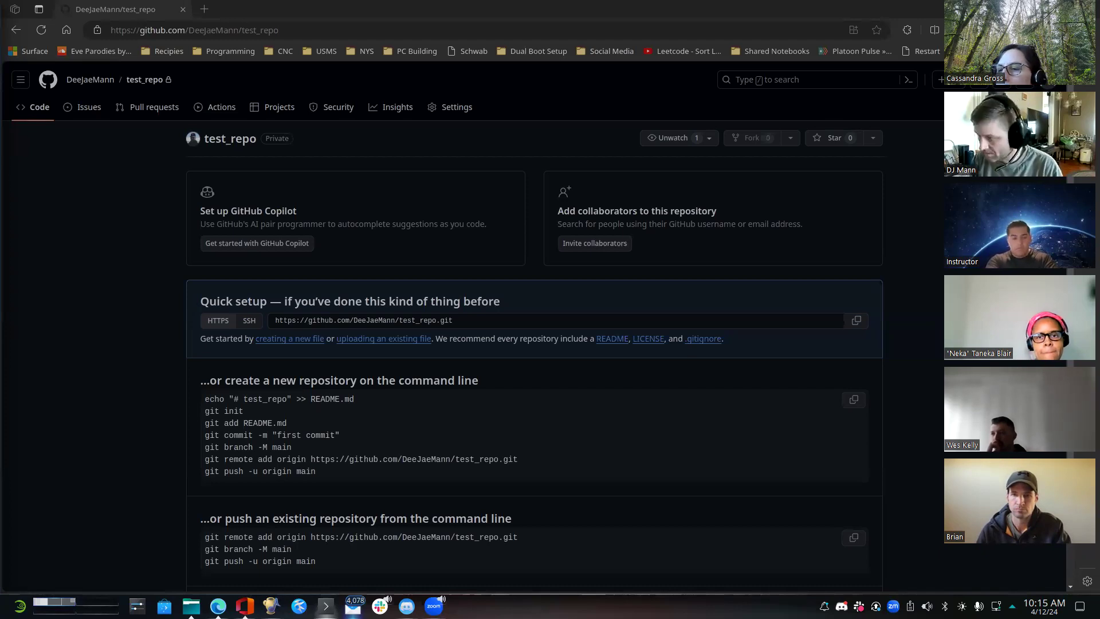
- Look at the cloned test_repo folder in the Konsole terminal, then return to the browser and reload the repository page
key(alt+Tab)
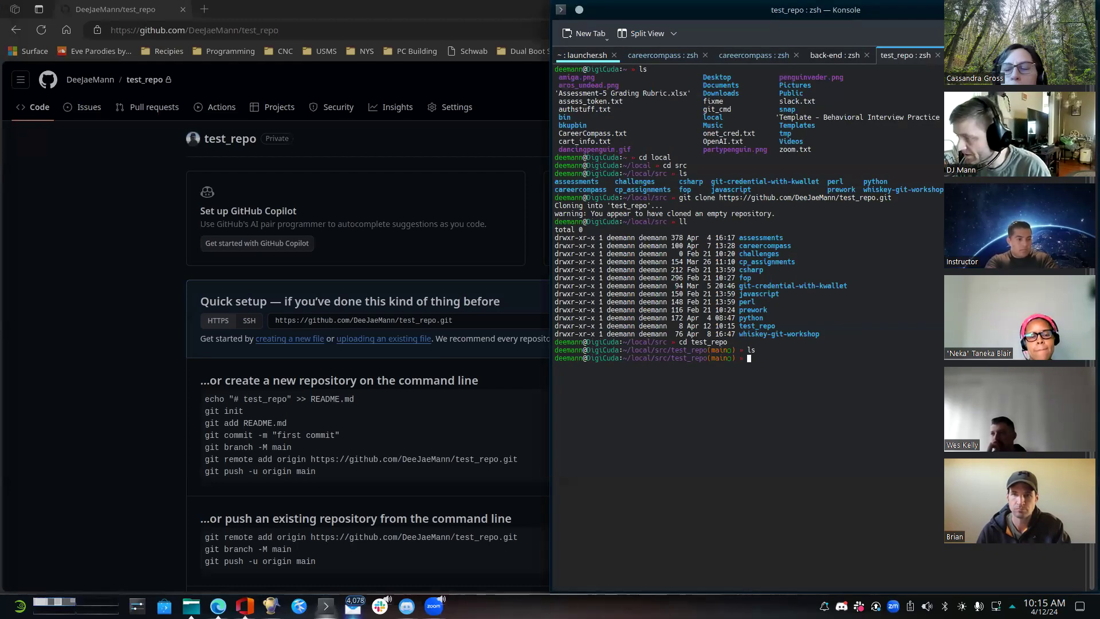
click(77, 323)
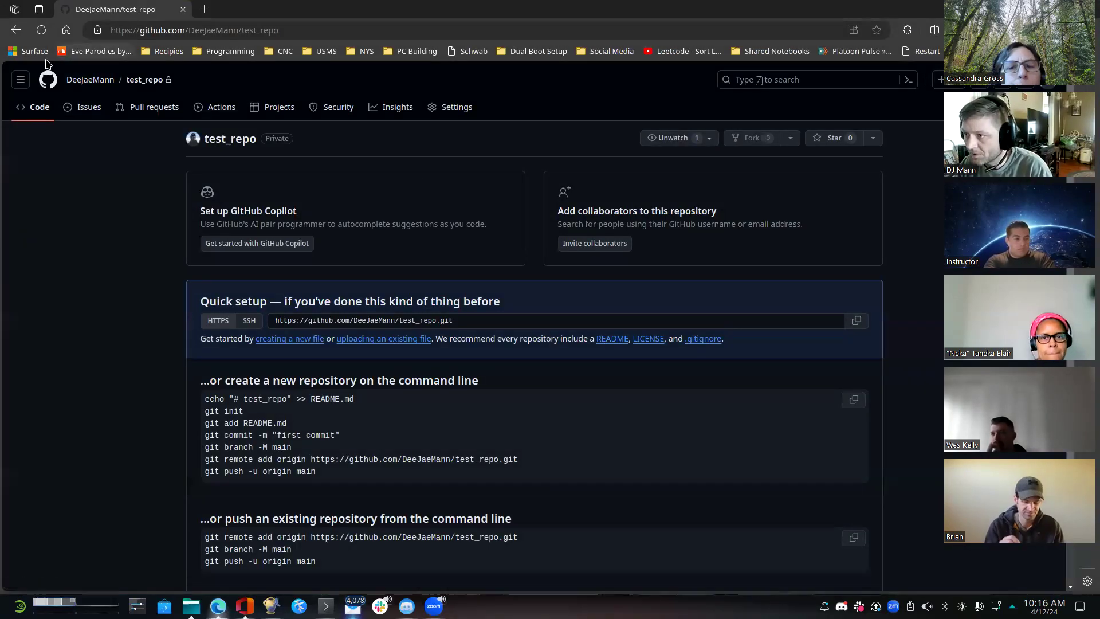
click(34, 32)
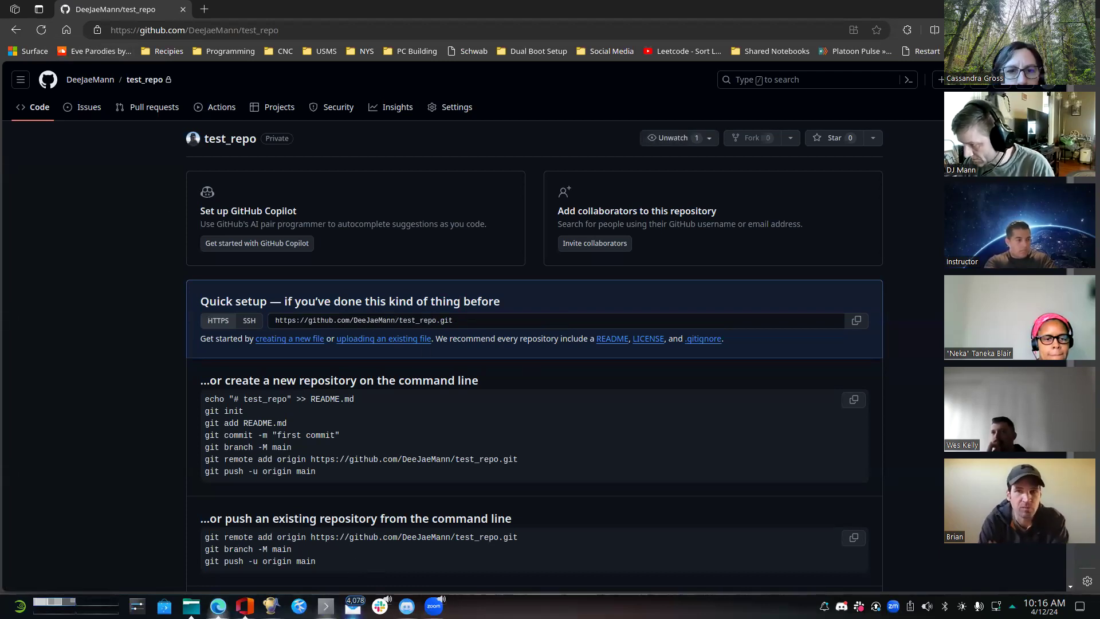
- In the Konsole terminal, write the text Testing into a new README.md file in test_repo using echo
click(325, 605)
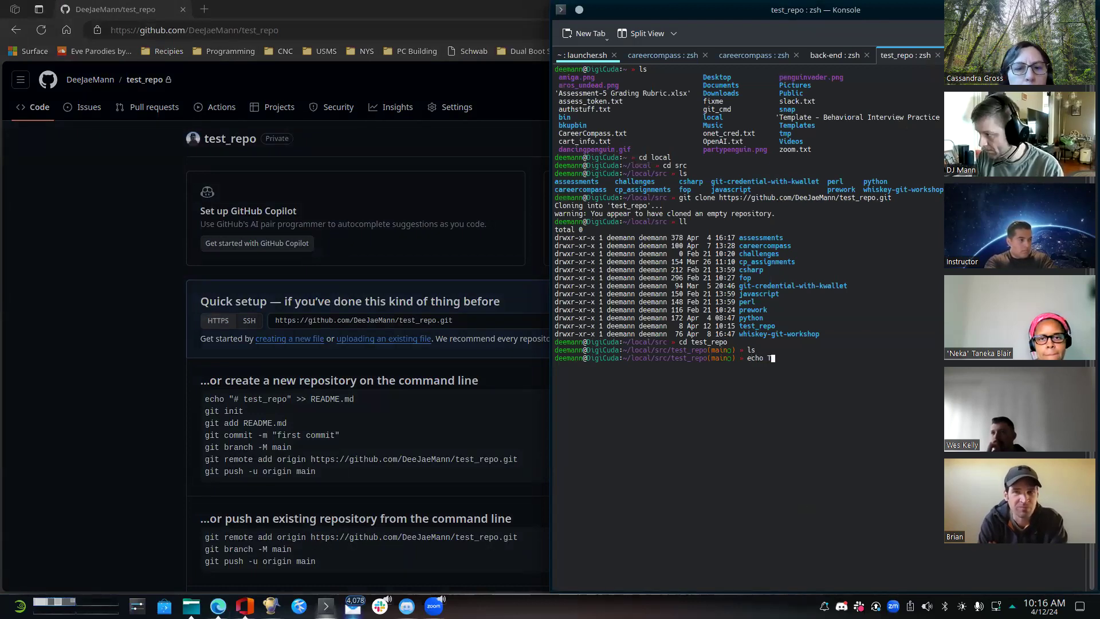
text(echo Testing > READM)
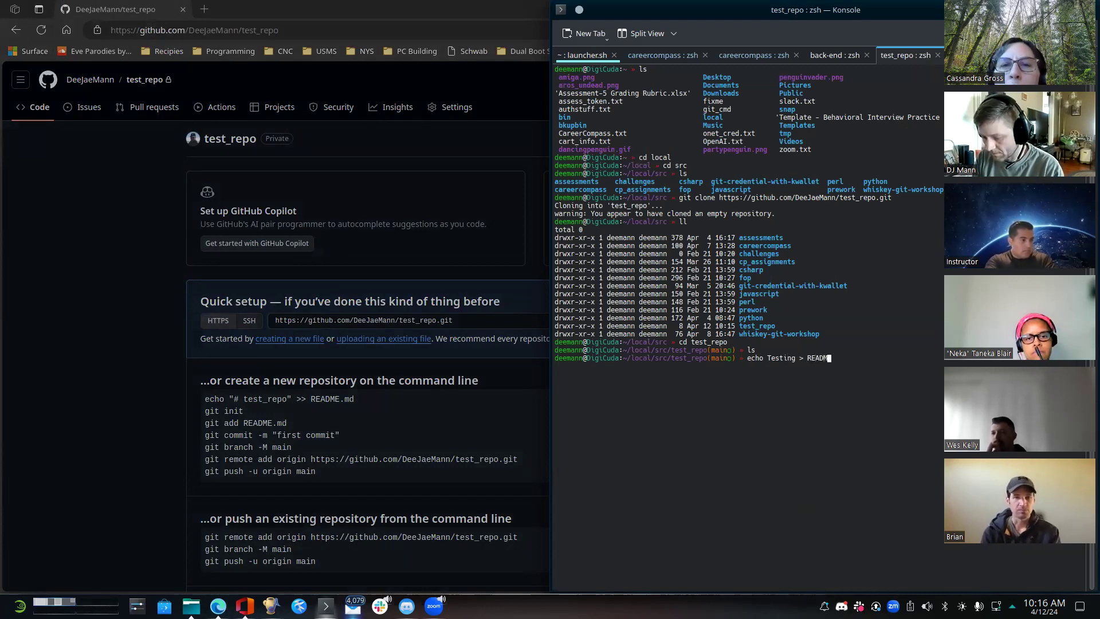
text(E.md)
key(Return)
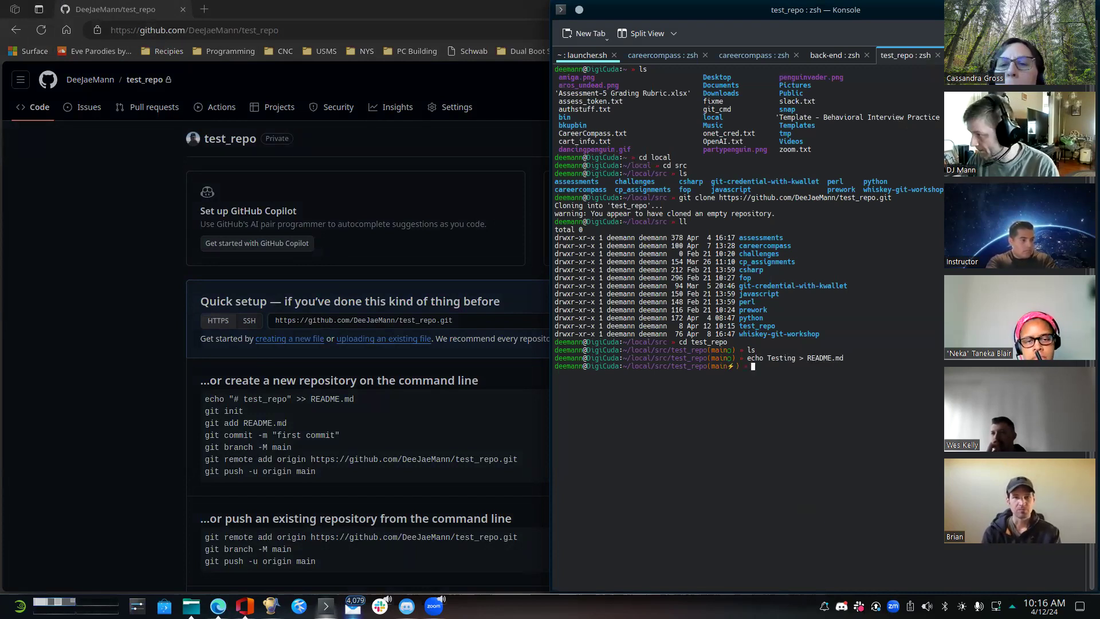
- Check the repository with git status and stage all files with git add
text(git at)
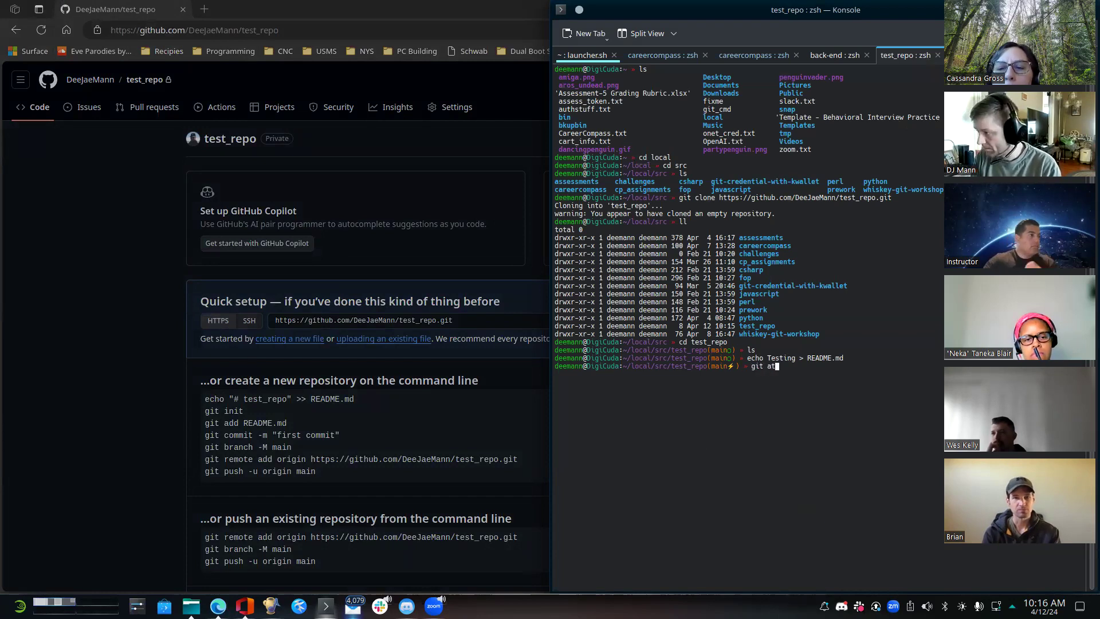
key(BackSpace)
key(BackSpace)
text(status)
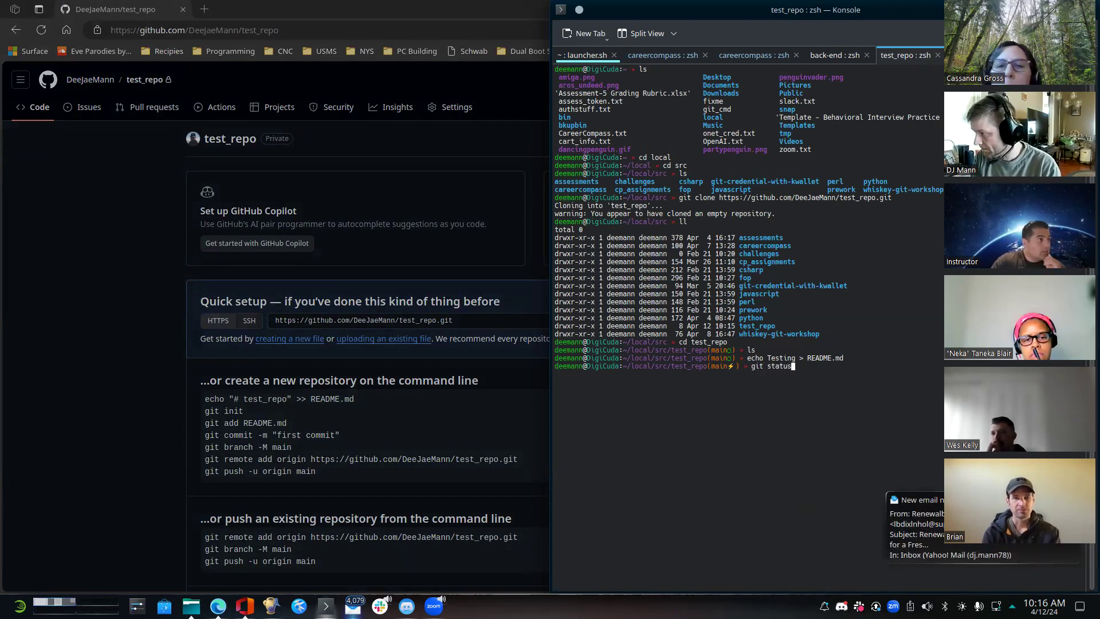
key(Return)
text(git add .)
key(Return)
- Commit the staged README.md with the message "Initial commit"
text(git )
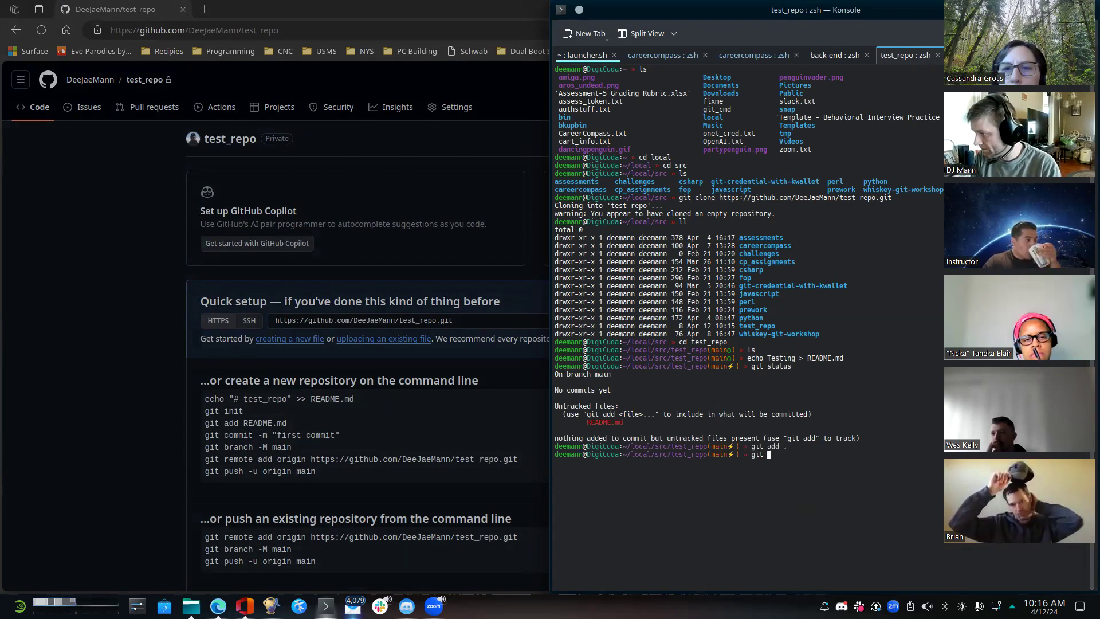
text(commit -m ")
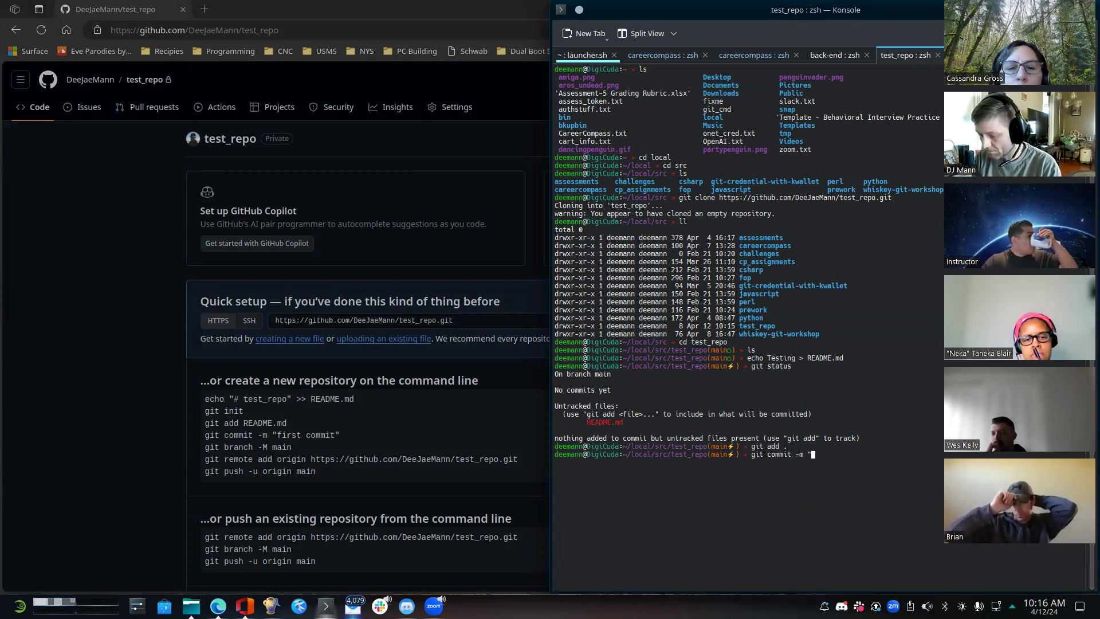
text(Initial commit")
key(Return)
- Push the commit with git push and reload the test_repo page in the browser
text(git push)
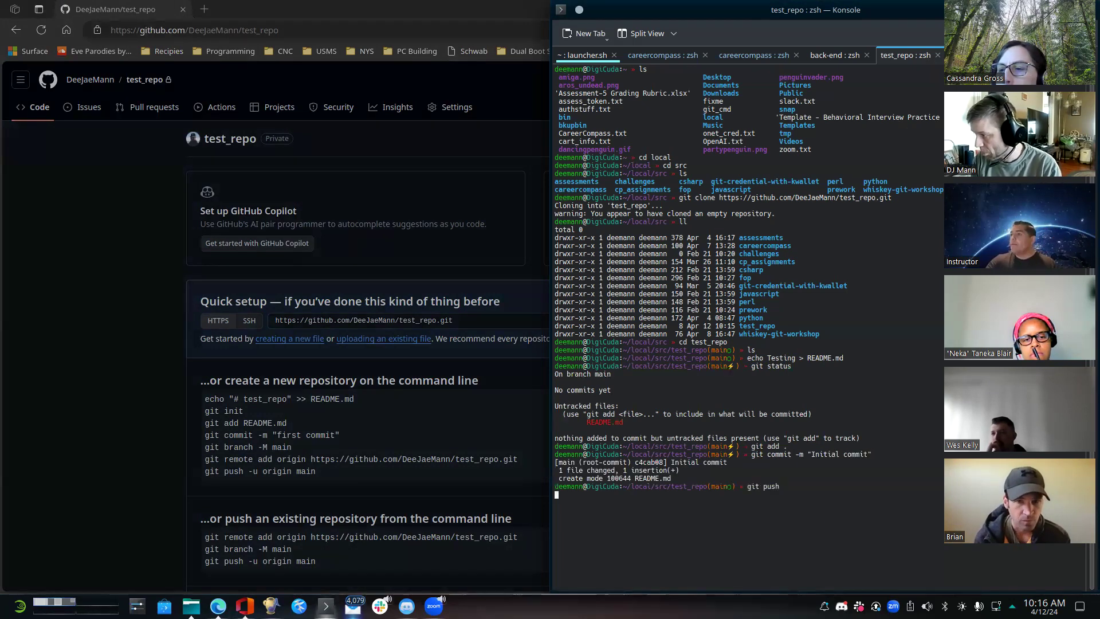
key(Return)
click(125, 325)
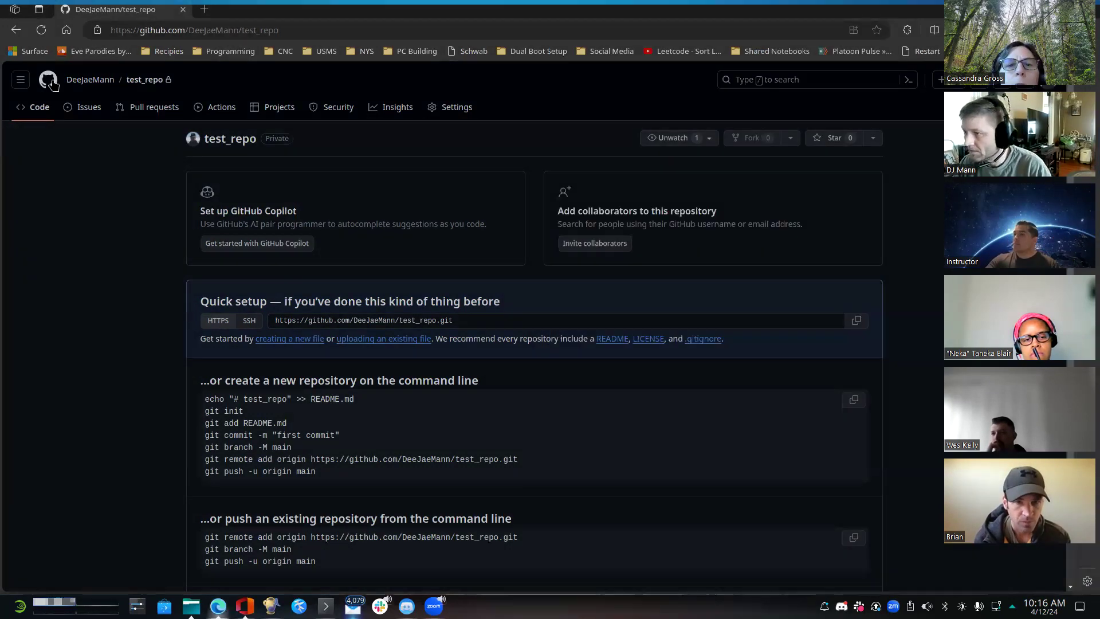
click(39, 36)
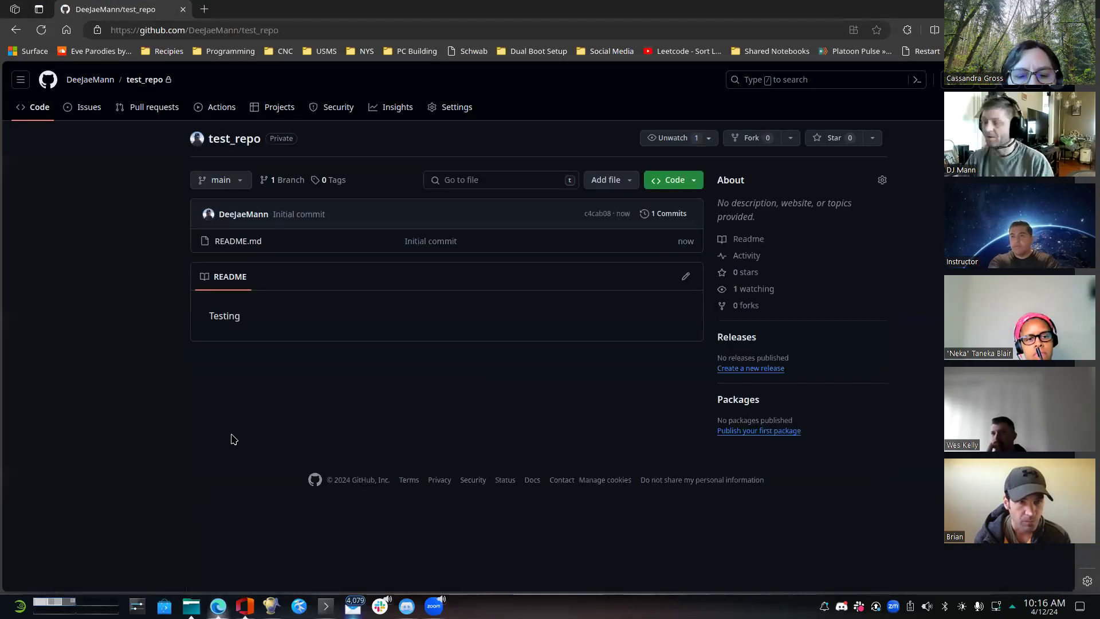
- Submit a new issue in test_repo titled "User Story 01 - This needs to do some stuff" with the description "Design docs"
click(88, 108)
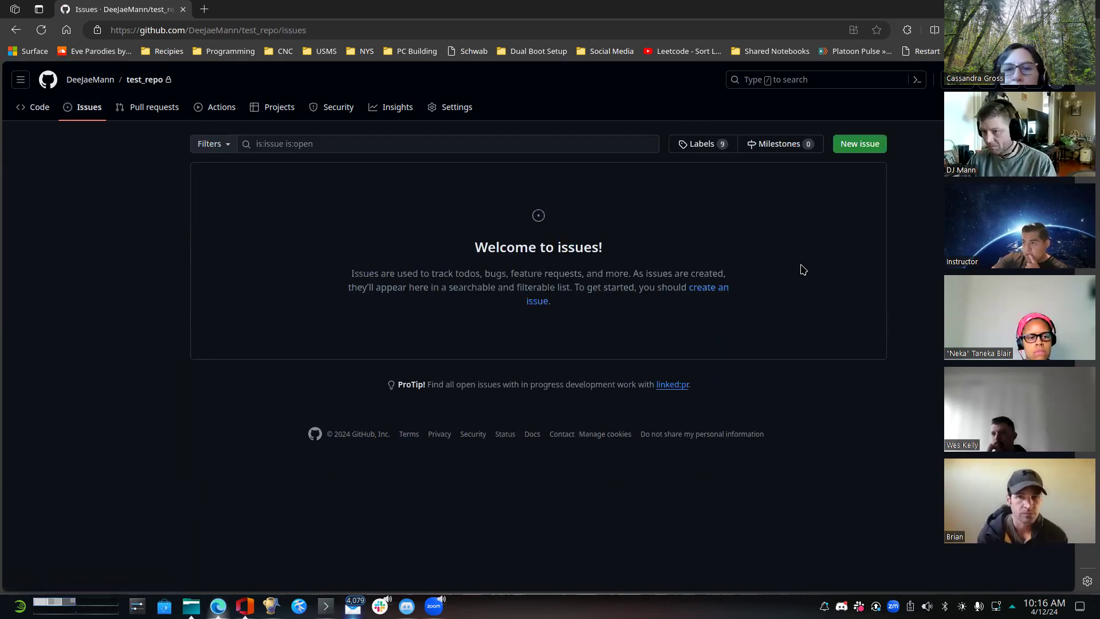
click(854, 149)
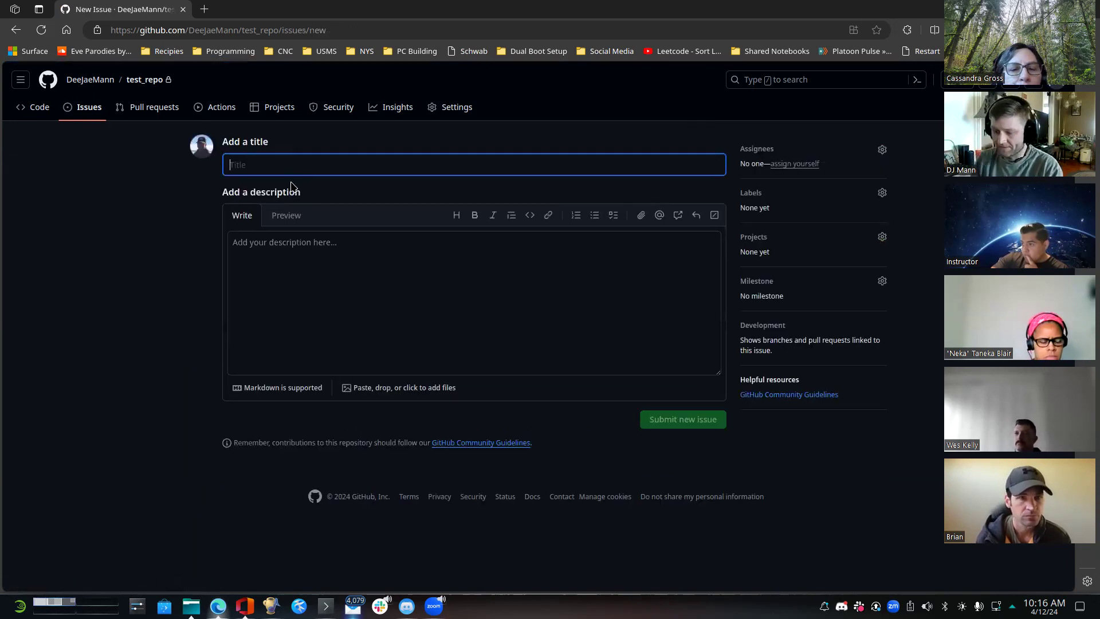
text(U)
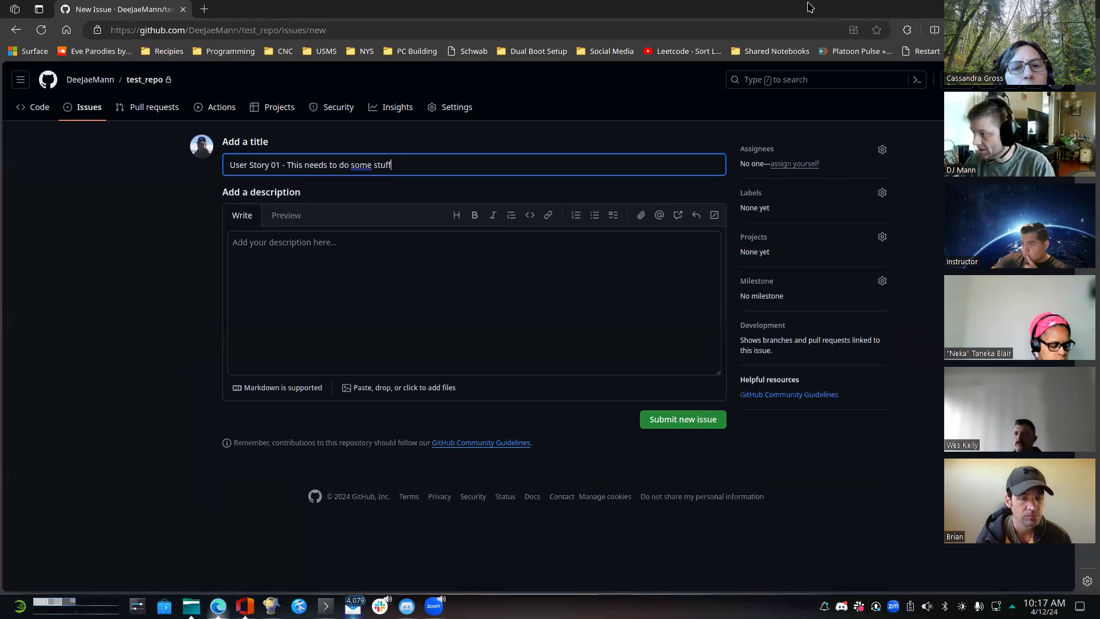
click(490, 277)
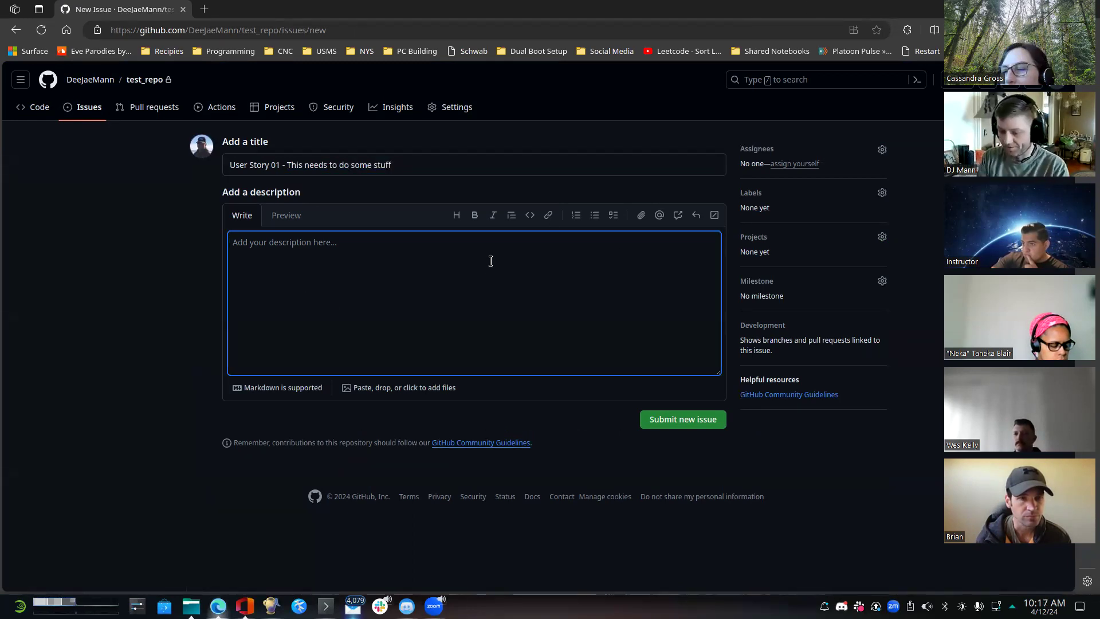
text(Design docs)
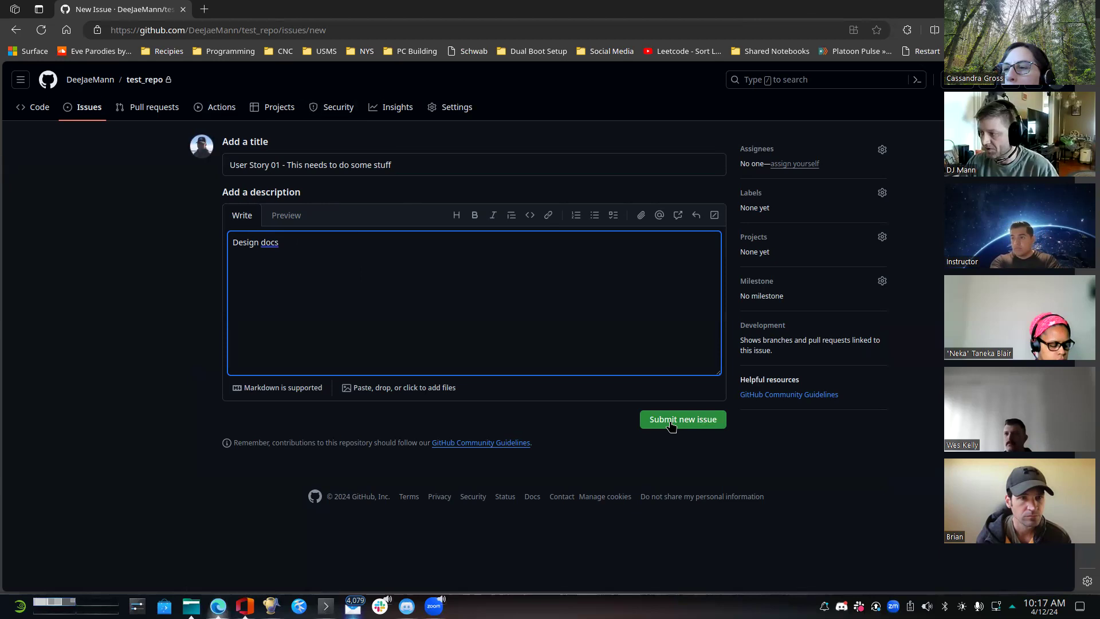
click(705, 417)
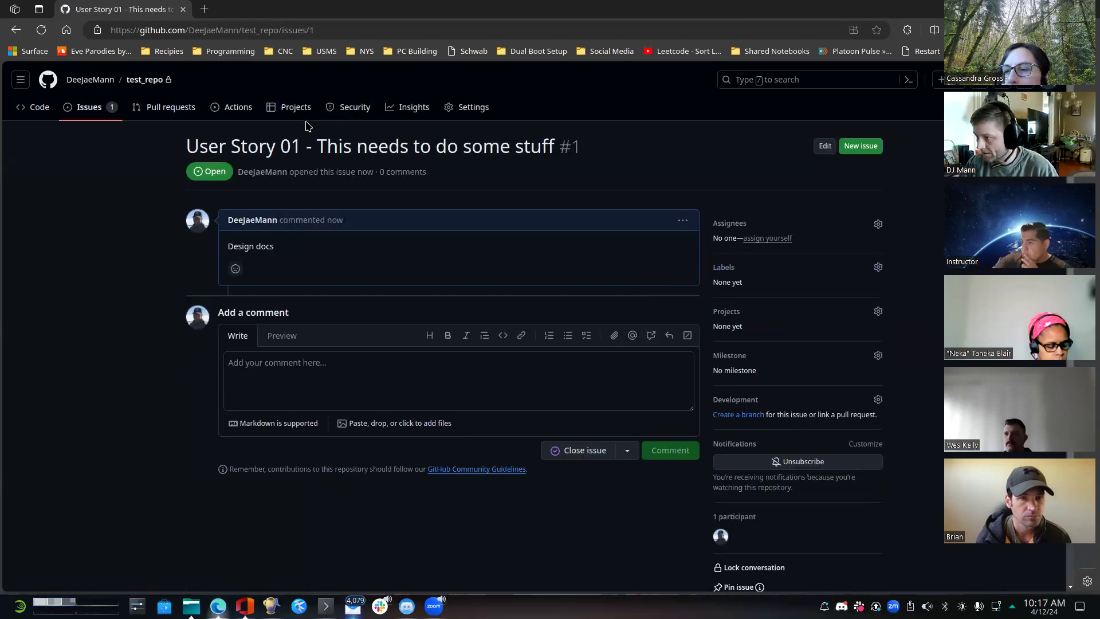
- Start a new project for test_repo from its projects page, choosing New project instead of Link a project
click(285, 108)
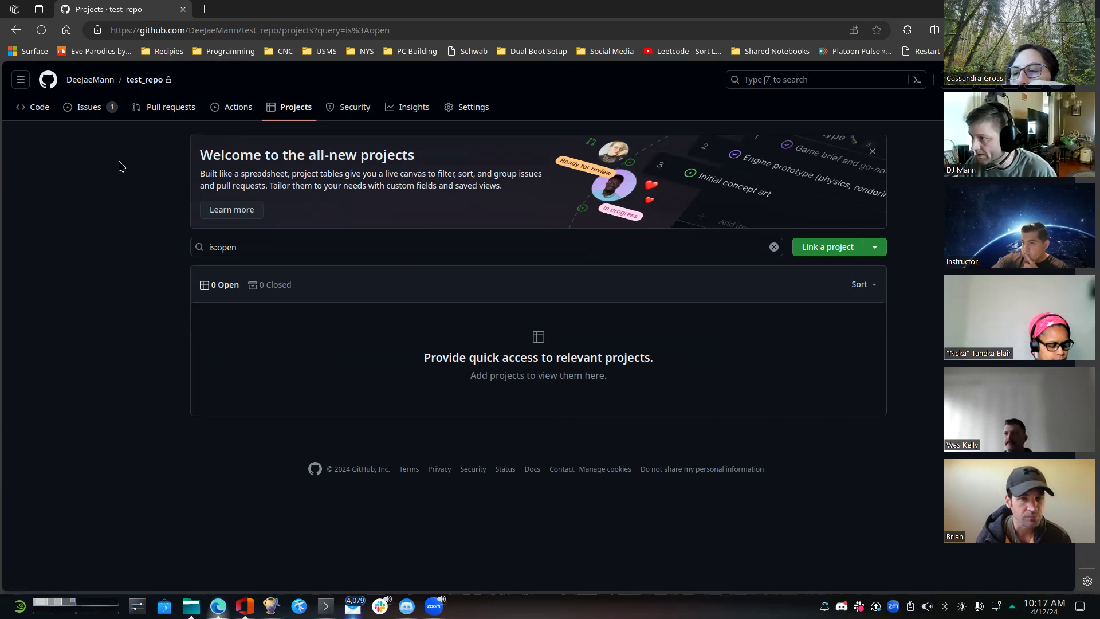
click(92, 107)
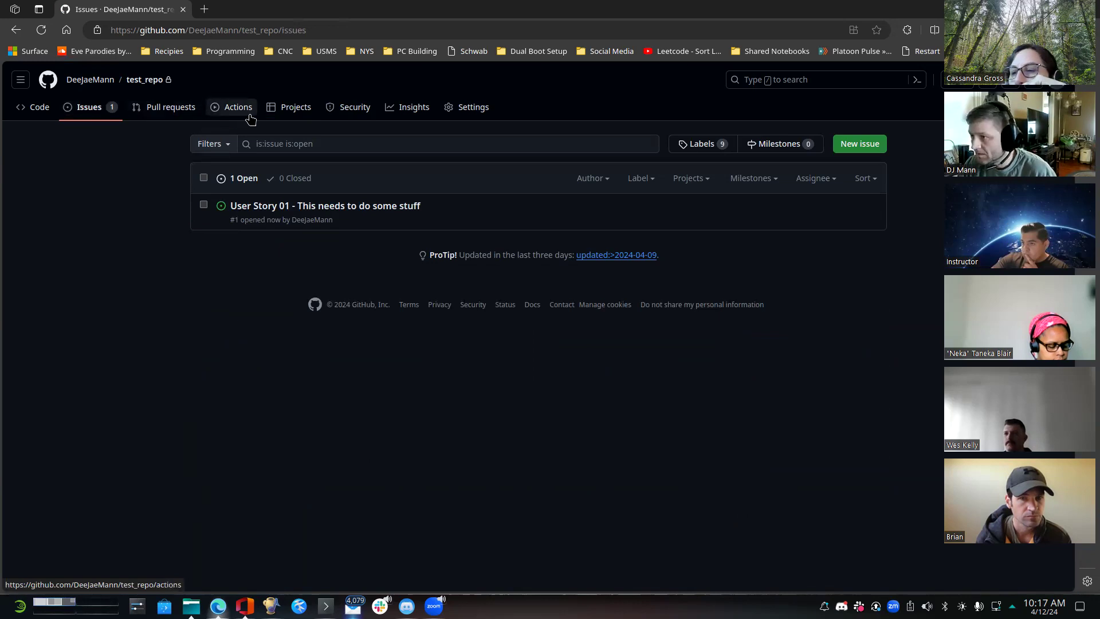
click(300, 114)
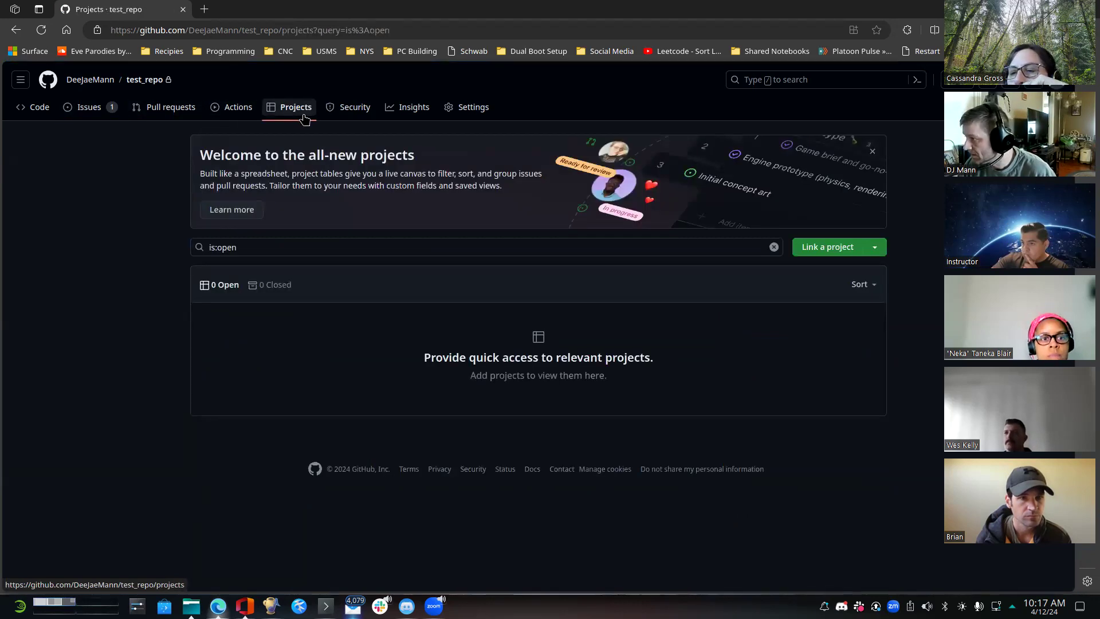
click(870, 248)
click(791, 322)
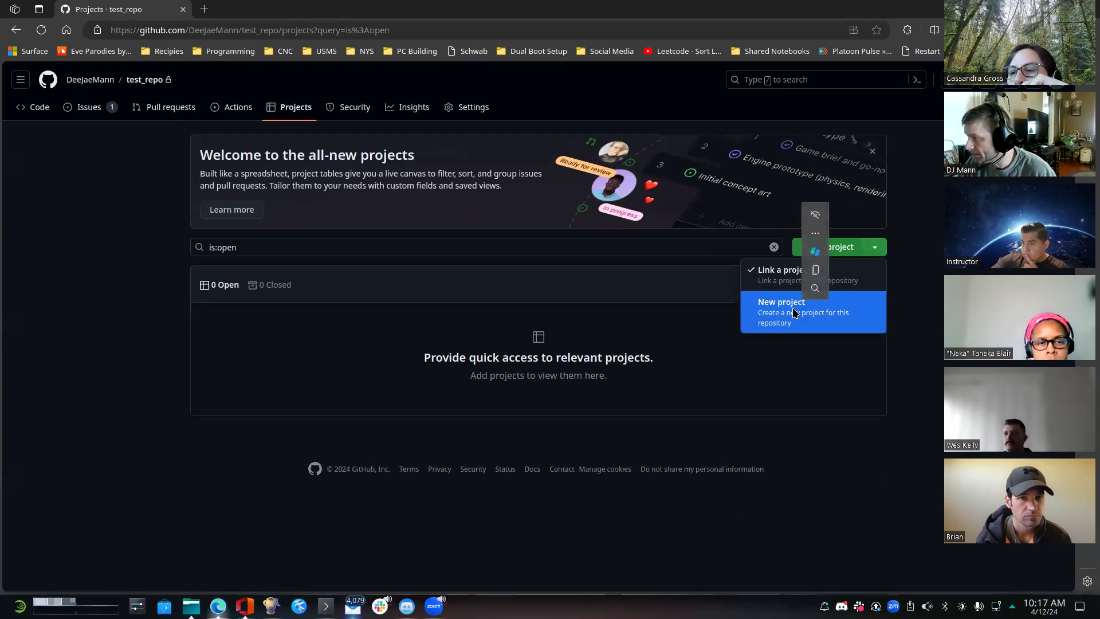
click(805, 315)
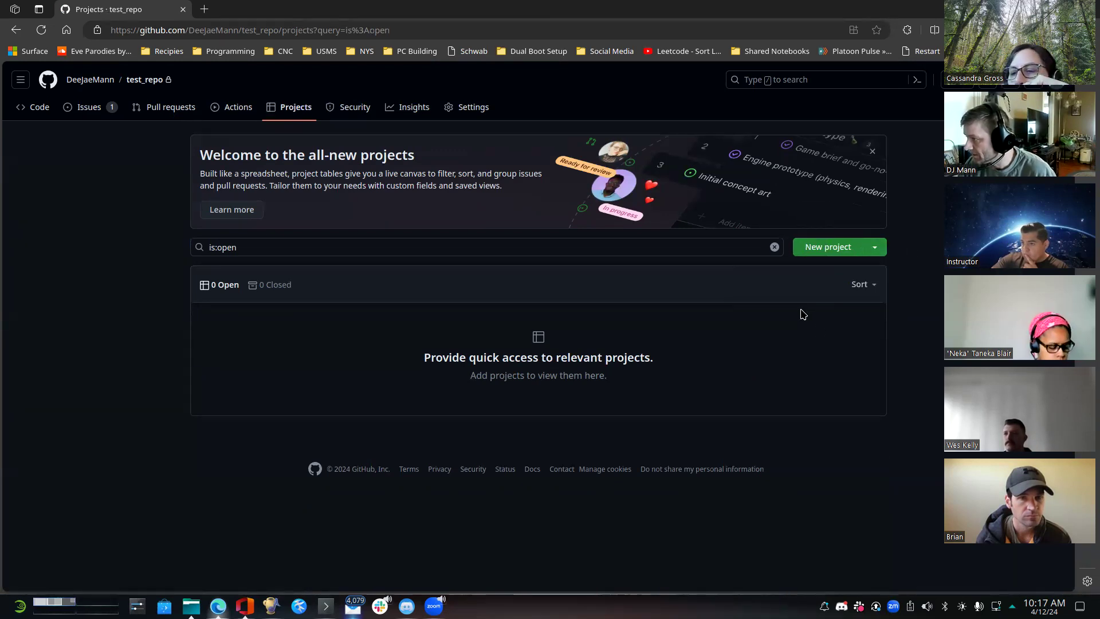
click(820, 247)
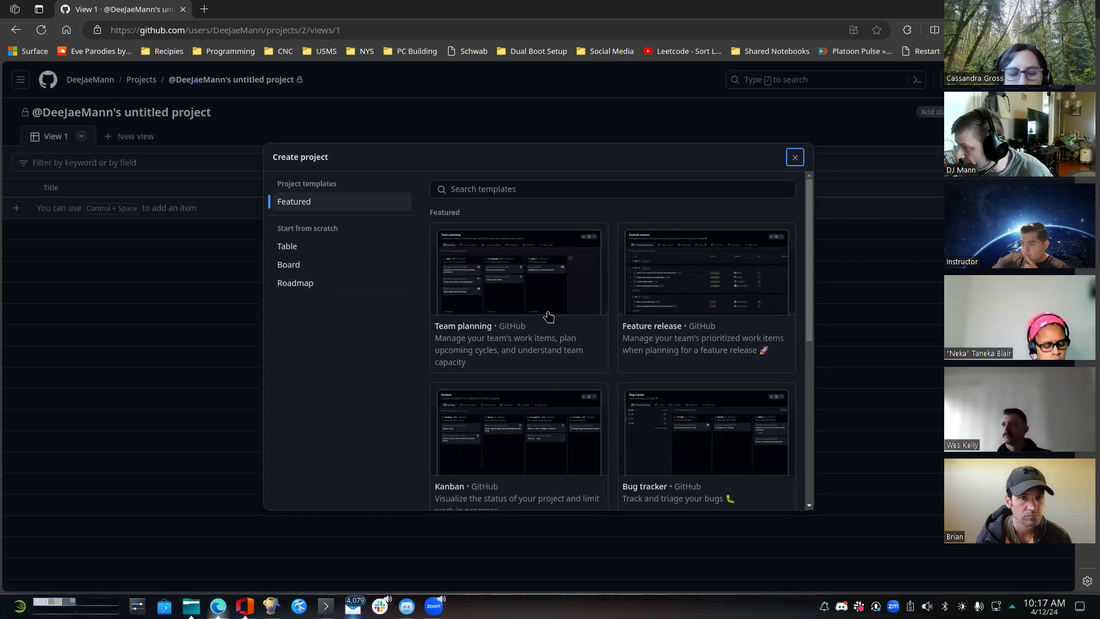
- Look through the project templates and create the project from scratch as a Table, keeping the default project name
scroll(547, 316, down, 6)
scroll(542, 316, up, 2)
scroll(540, 316, up, 5)
click(313, 242)
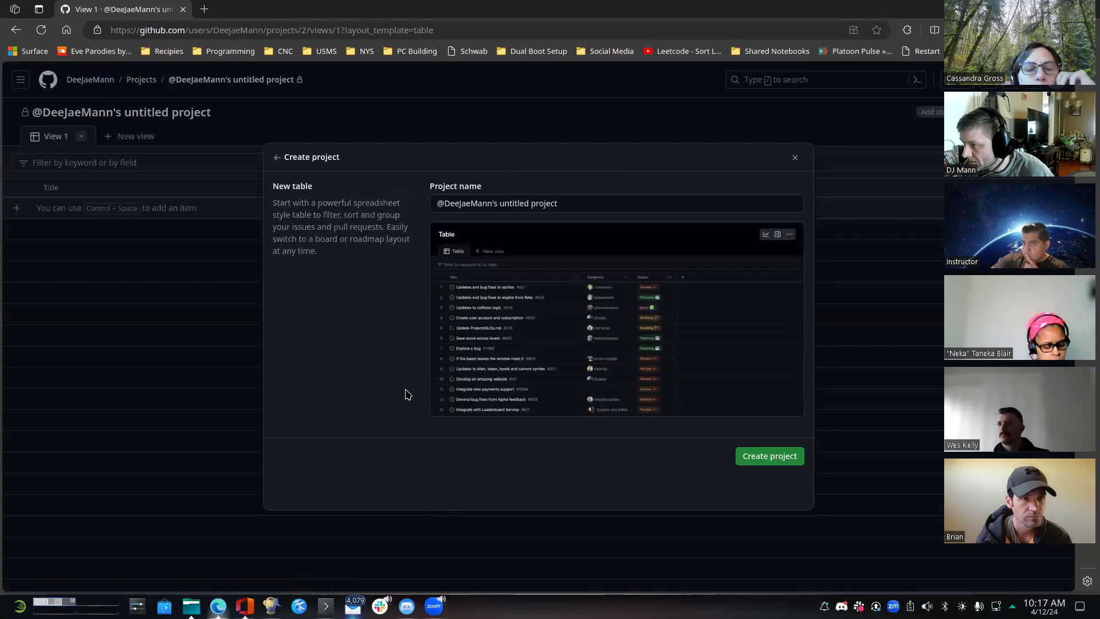
click(762, 455)
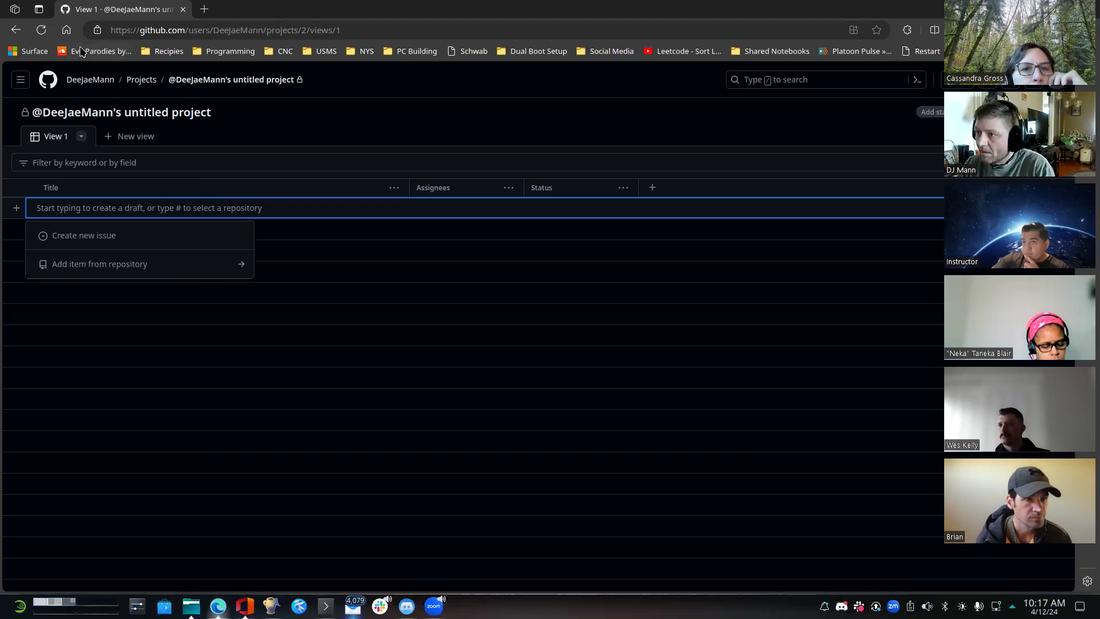
- Open the github.com dashboard in a new browser tab
click(203, 9)
text(g)
key(Return)
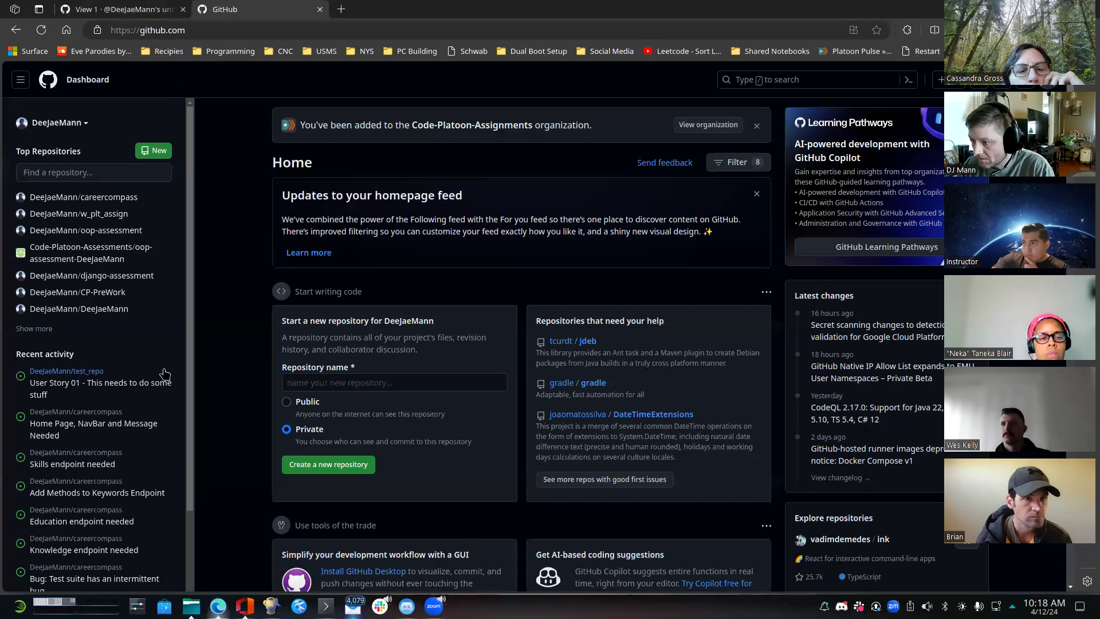
- Look for test_repo from the GitHub dashboard and search the repository list for "test"
scroll(157, 369, down, 6)
scroll(156, 369, down, 2)
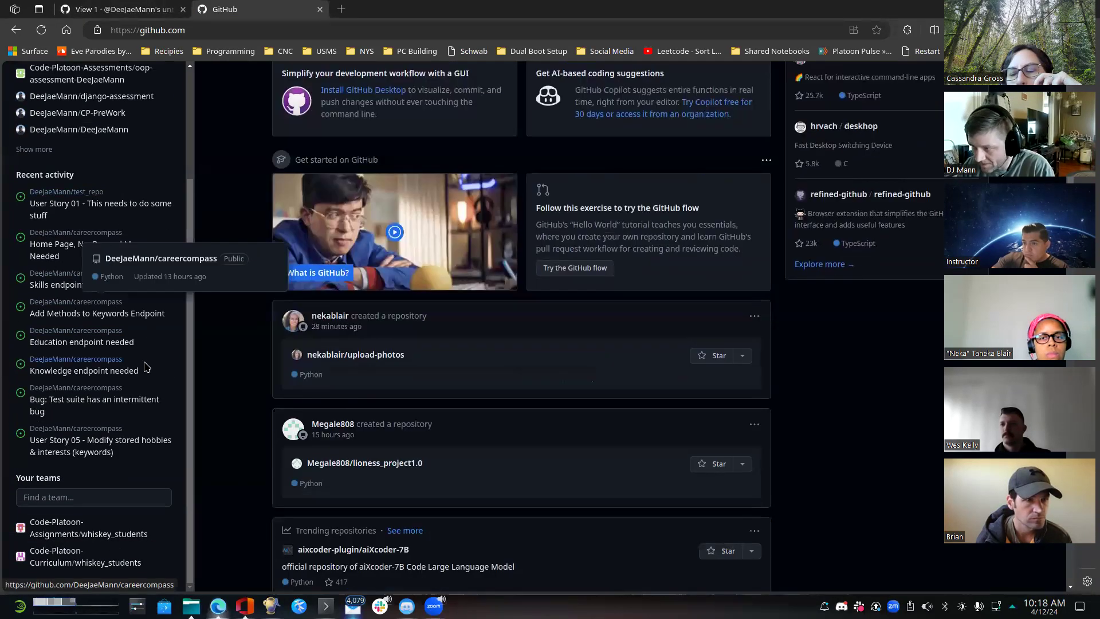
scroll(160, 355, up, 10)
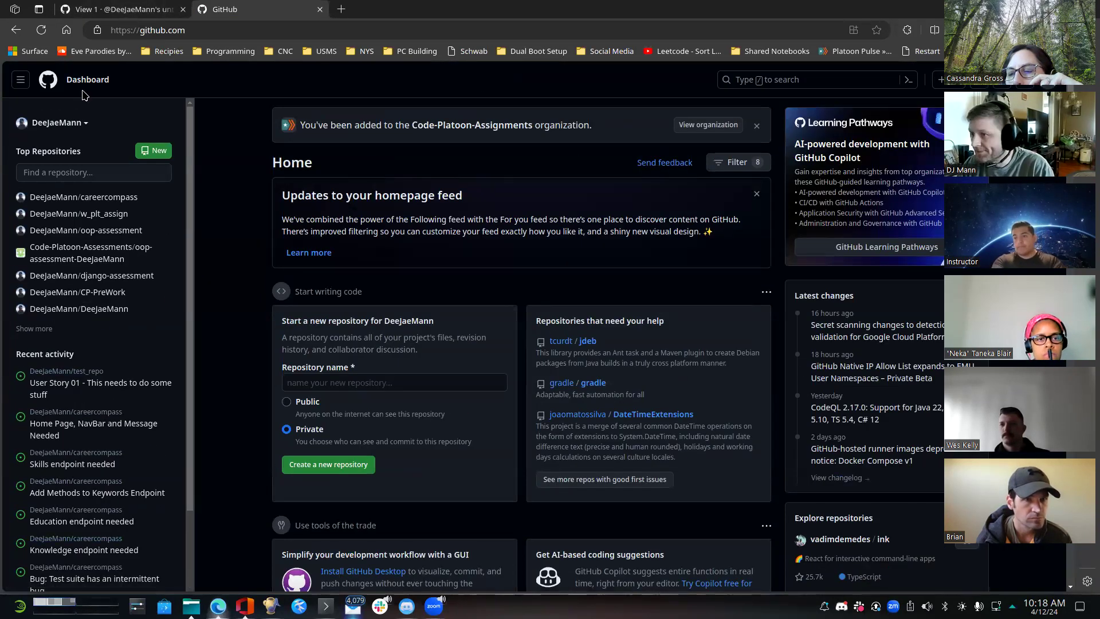
click(21, 85)
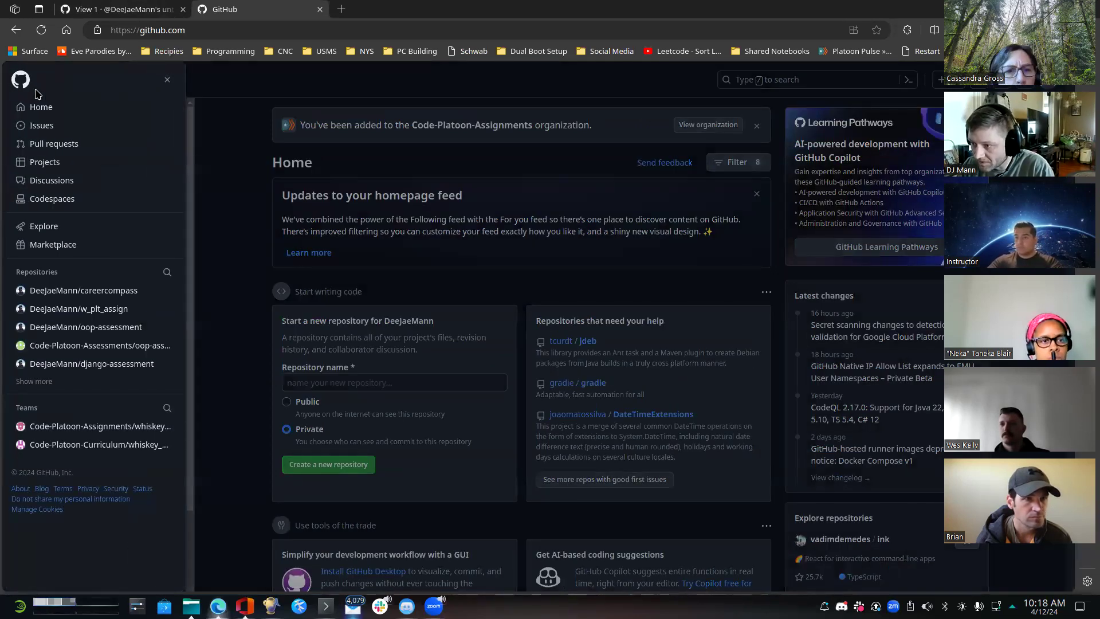
click(40, 381)
scroll(92, 309, down, 2)
scroll(120, 311, up, 2)
click(158, 272)
text(test)
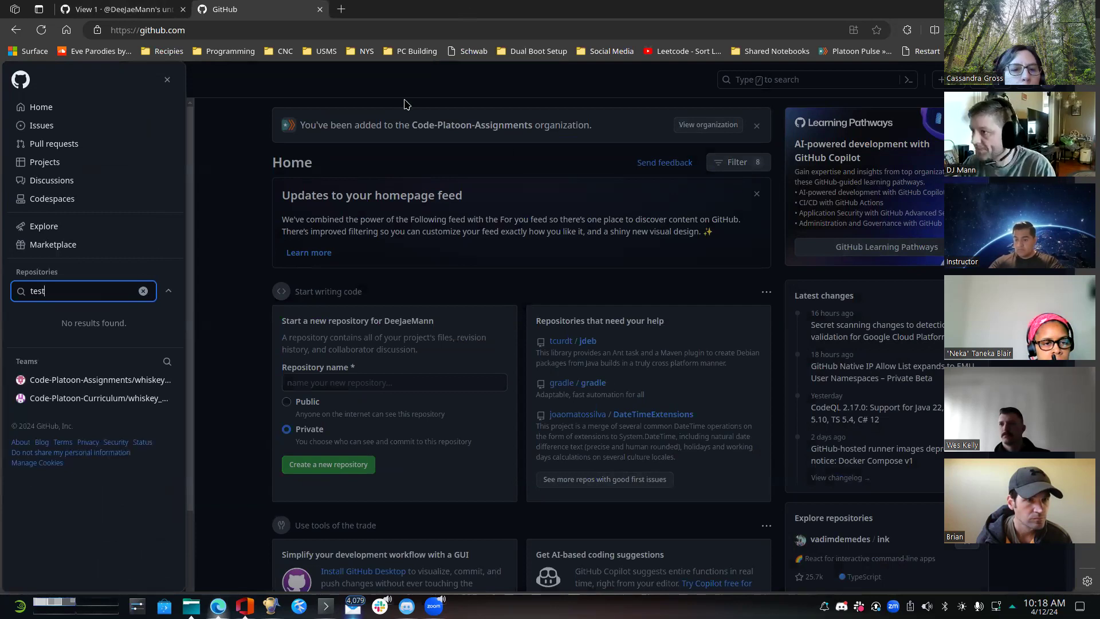
click(241, 108)
- Return to the untitled project and rename it "Test Project" in its project settings
click(143, 12)
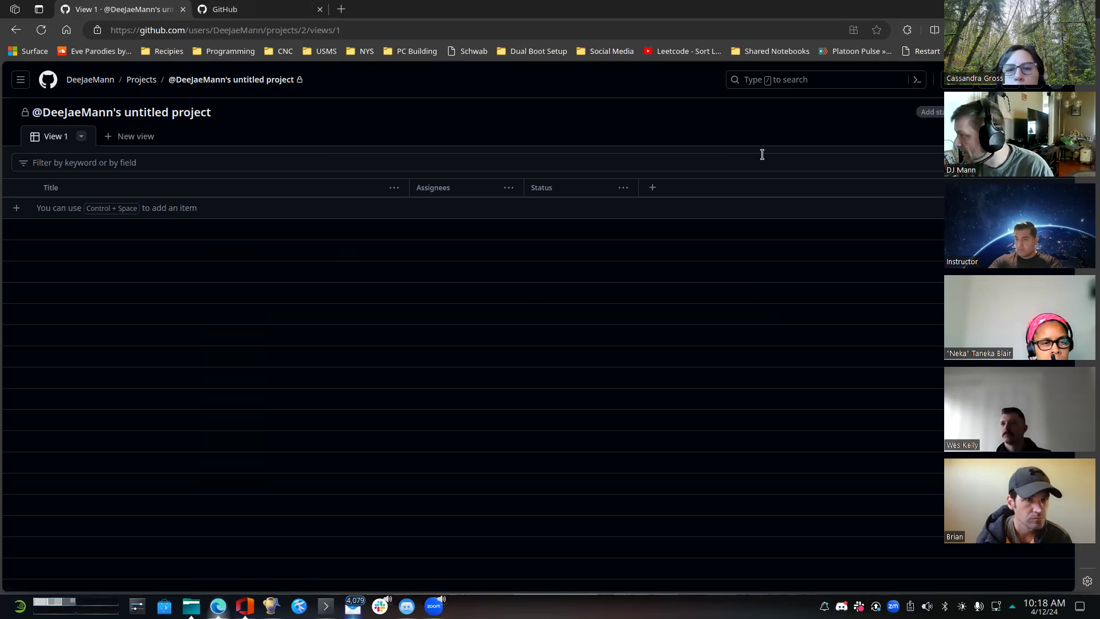
key(alt+Left)
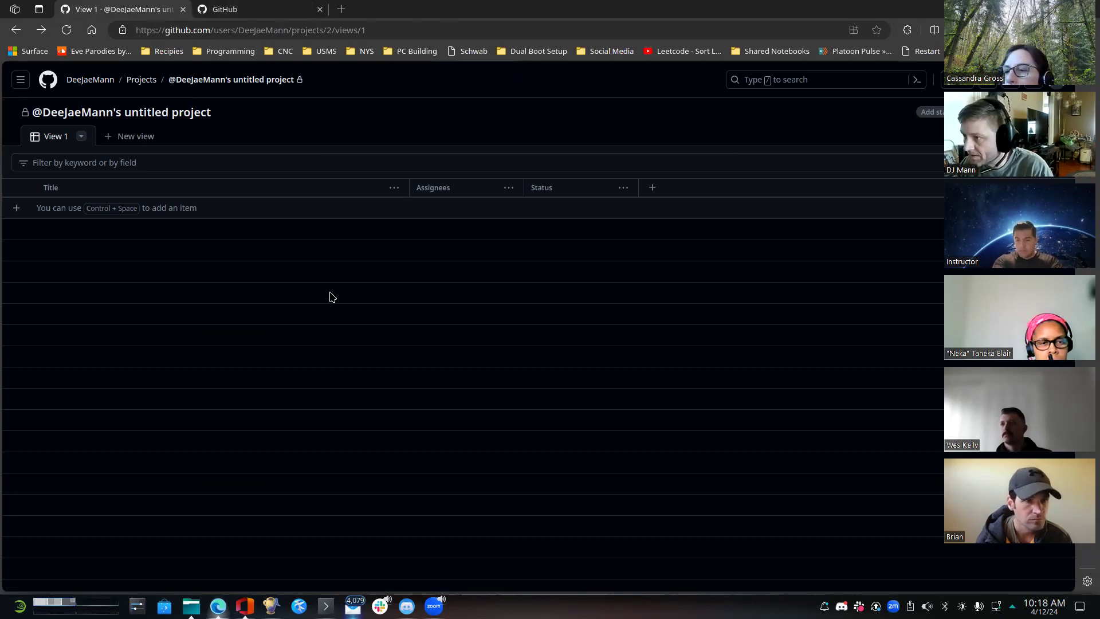
click(296, 79)
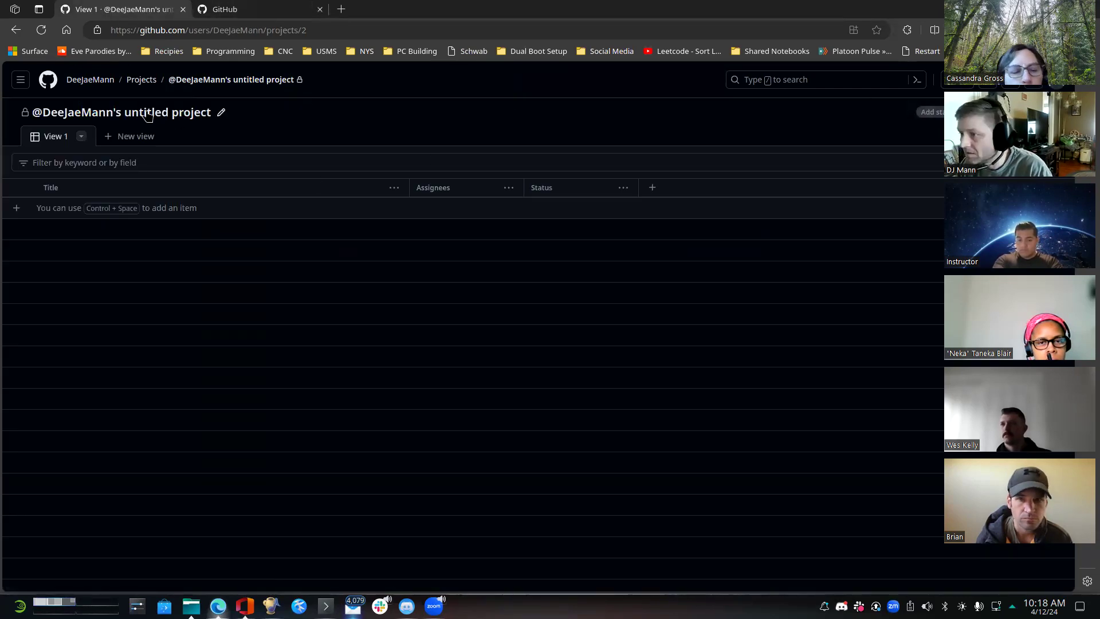
click(221, 112)
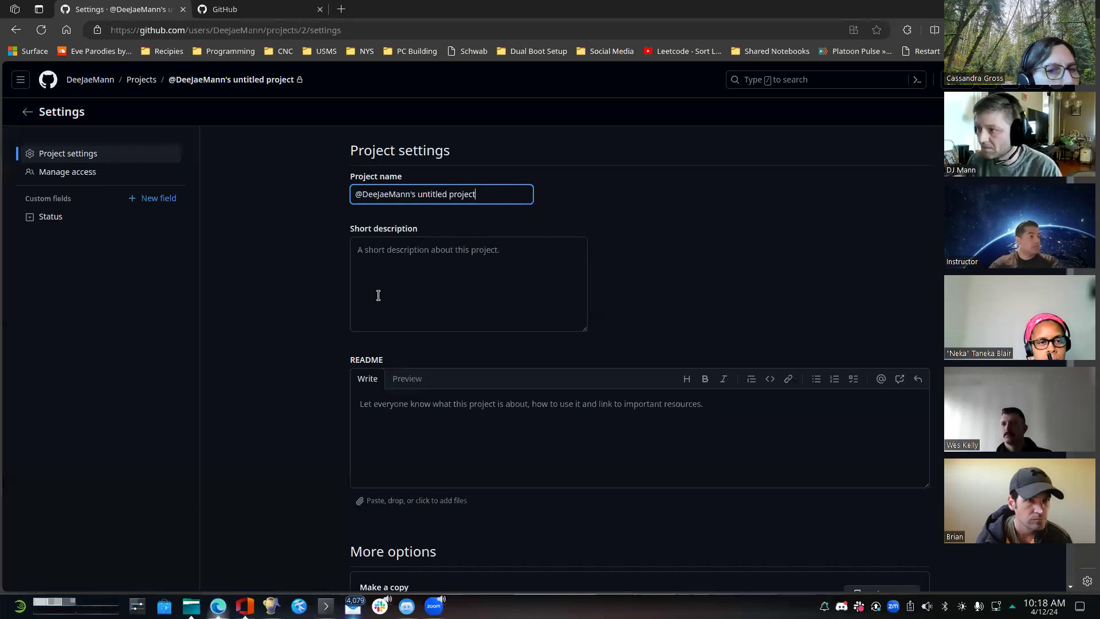
key(BackSpace)
key(BackSpace)
key(BackSpace)
key(BackSpace)
key(BackSpace)
key(BackSpace)
key(BackSpace)
key(BackSpace)
key(BackSpace)
key(BackSpace)
key(BackSpace)
key(BackSpace)
key(BackSpace)
key(BackSpace)
key(BackSpace)
key(BackSpace)
key(BackSpace)
key(BackSpace)
key(BackSpace)
key(BackSpace)
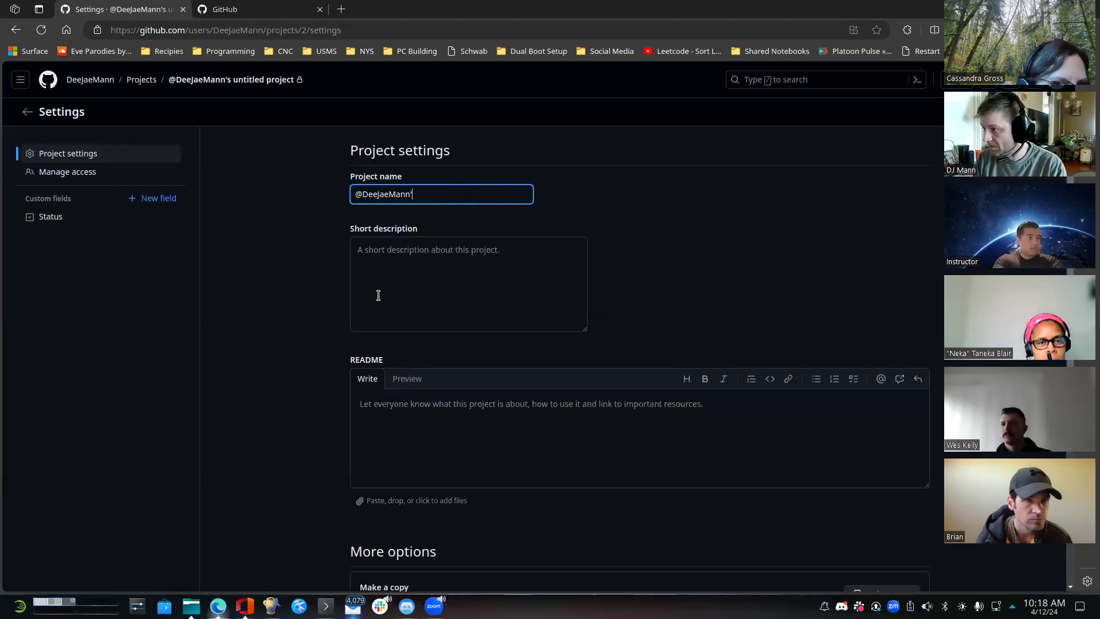
text(Test O)
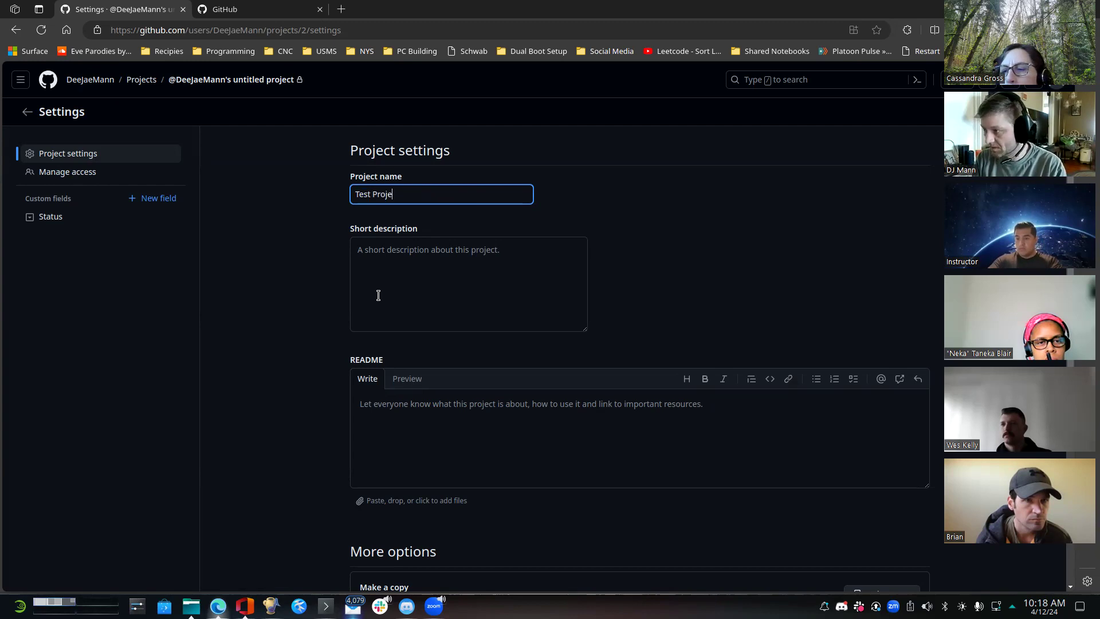
- Set the project's visibility to Public, check who has access to it, and return to the project's table view
scroll(515, 309, down, 4)
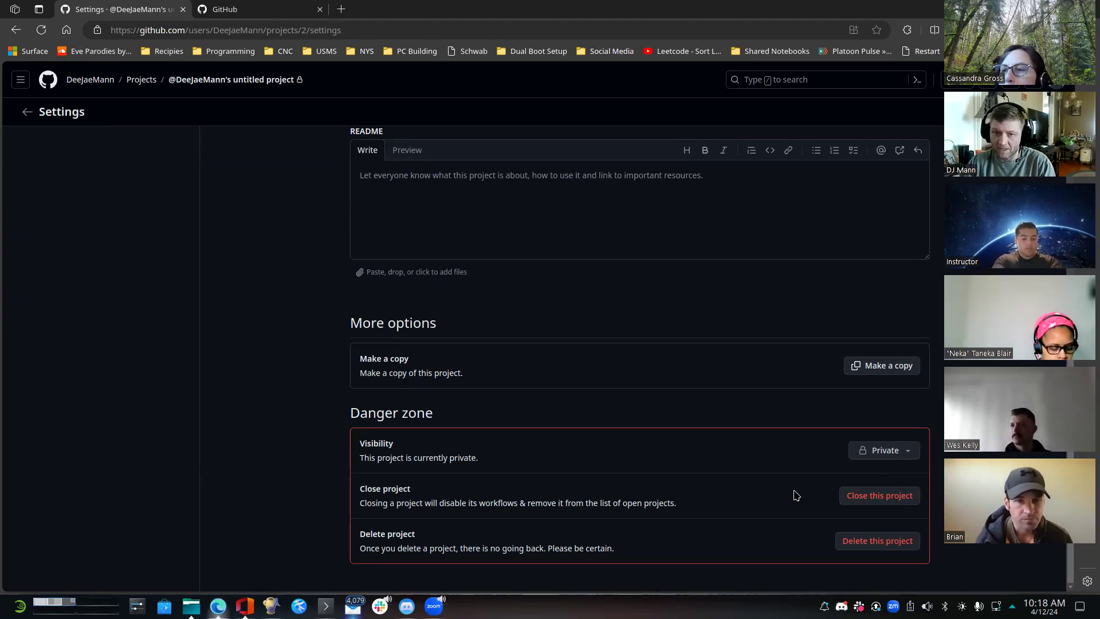
click(913, 457)
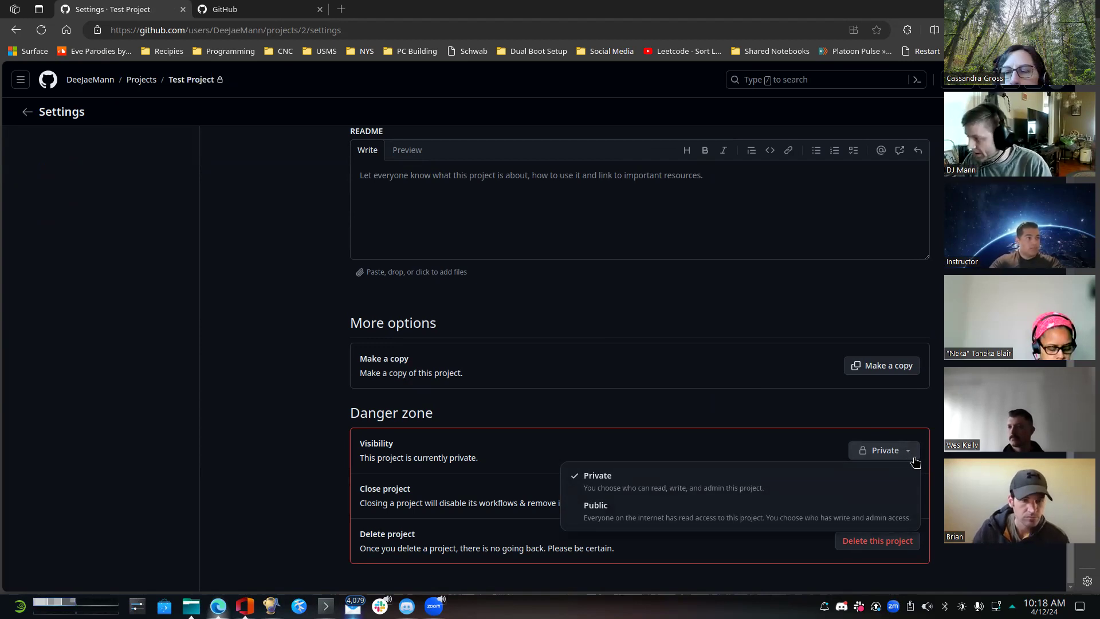
click(661, 515)
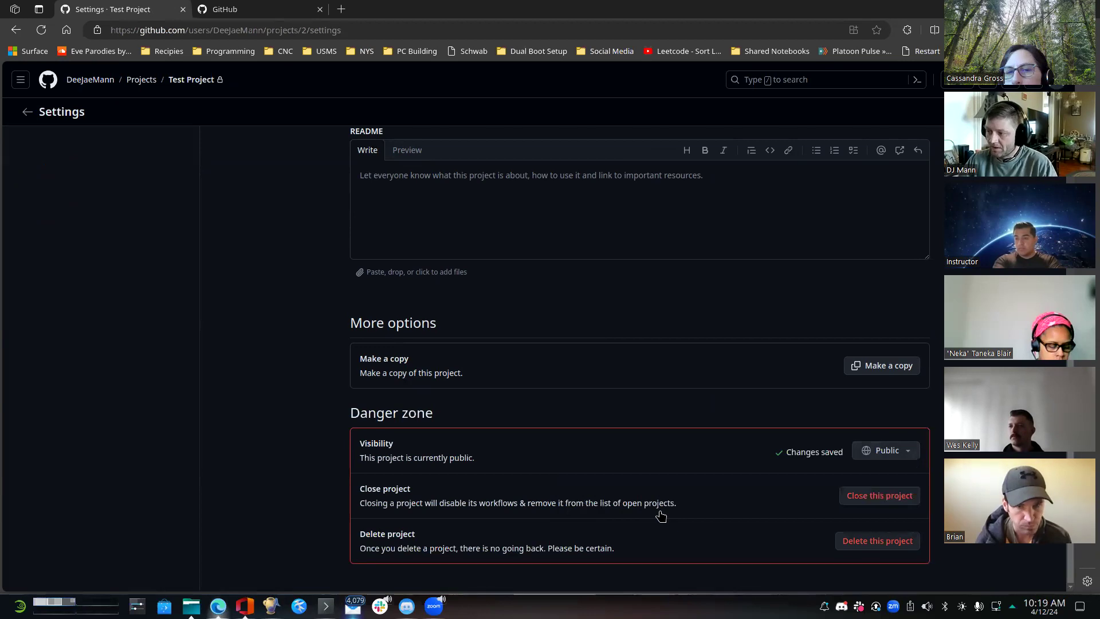
scroll(647, 515, up, 4)
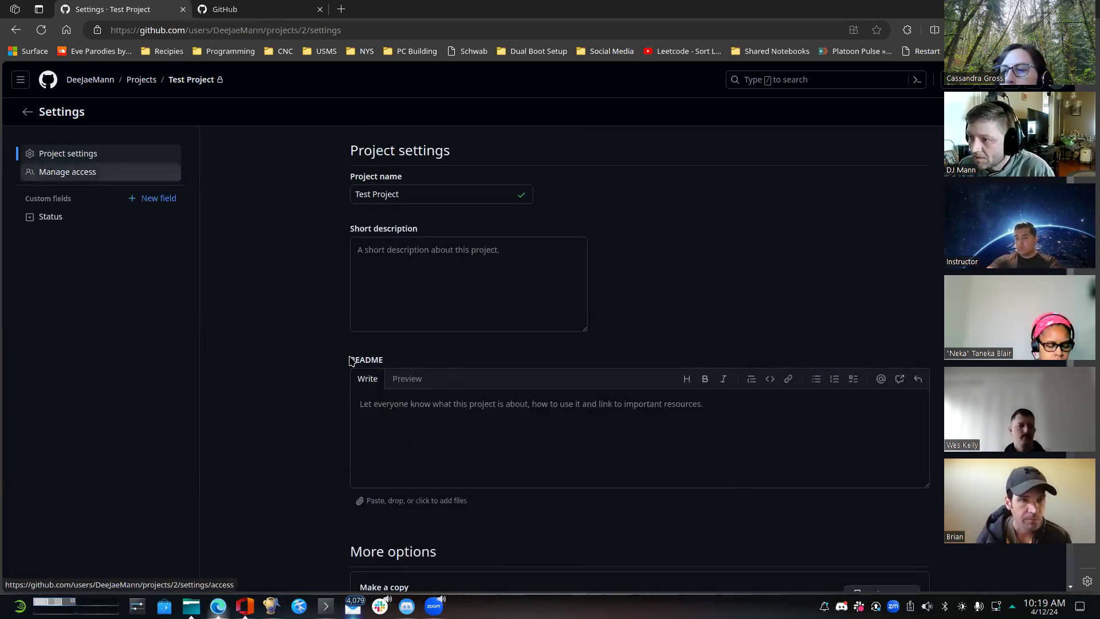
click(68, 172)
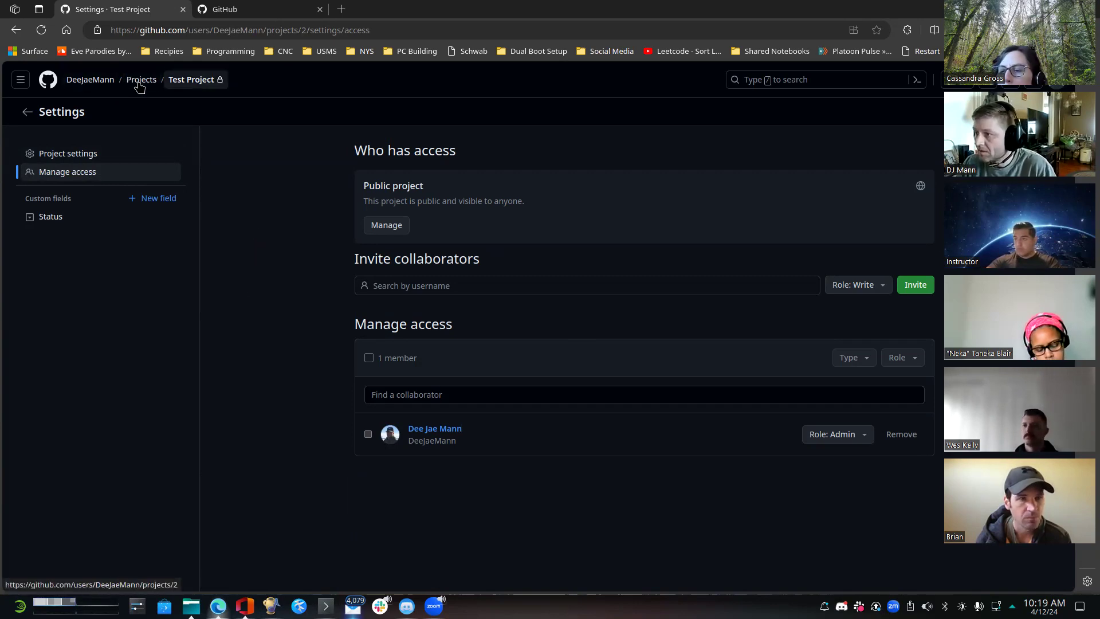
click(195, 80)
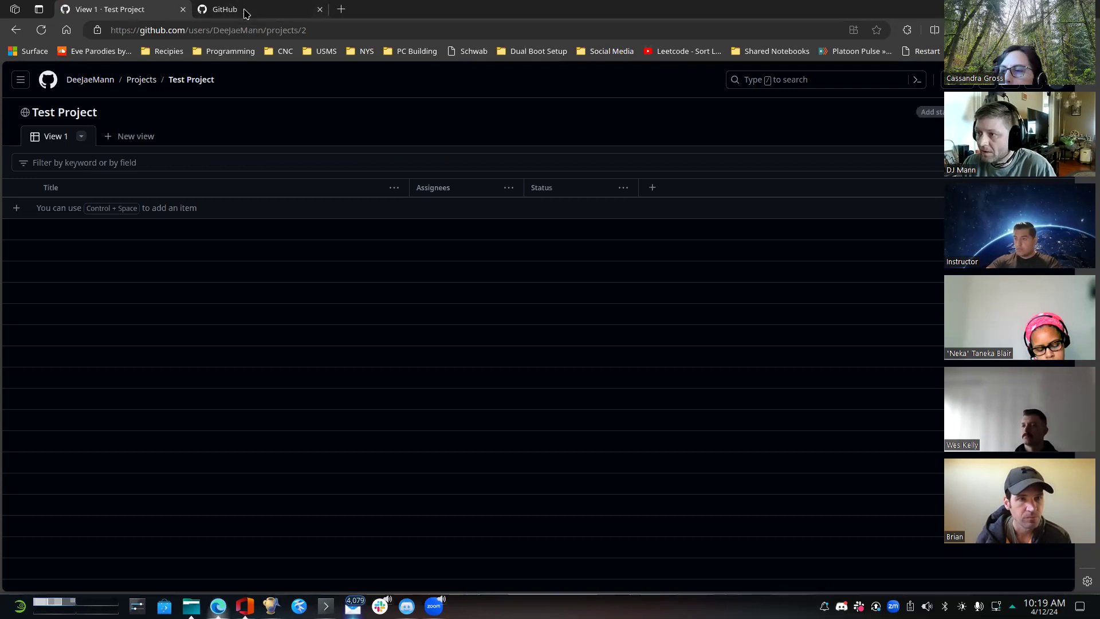
- Open the owner's profile in a new tab, go to test_repo from the repository list, and close the spare dashboard tab
right_click(75, 80)
click(147, 98)
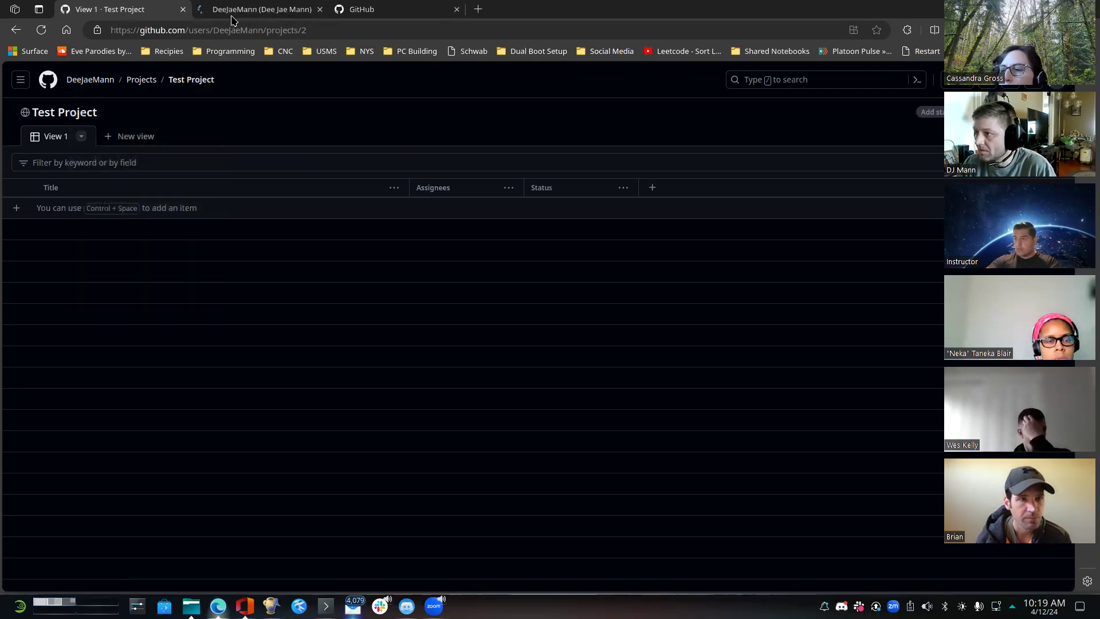
click(234, 9)
click(118, 109)
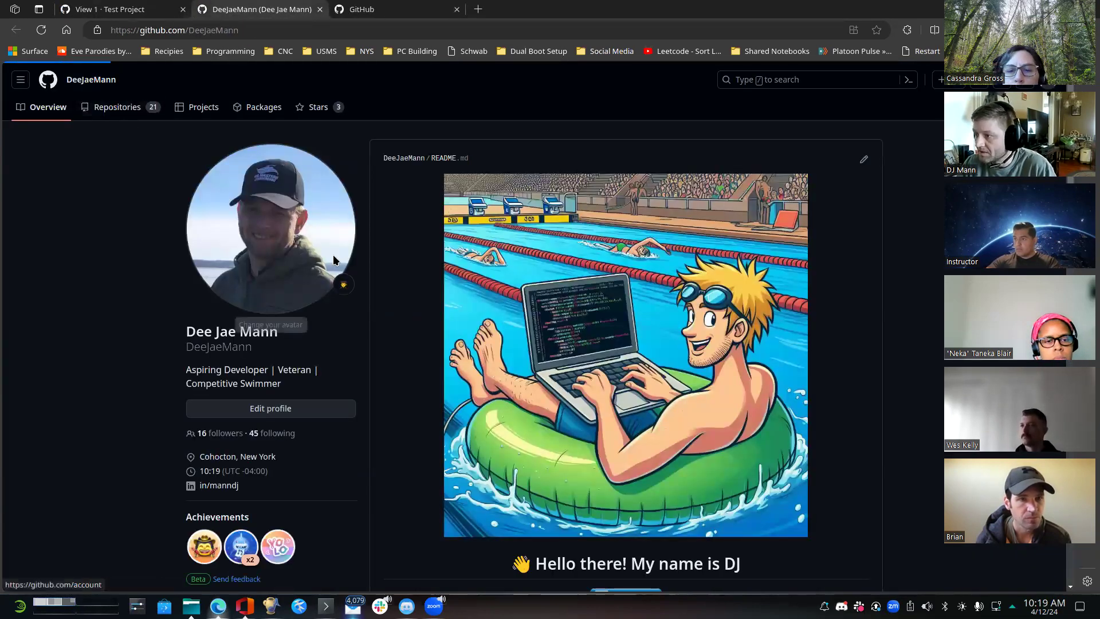
click(377, 195)
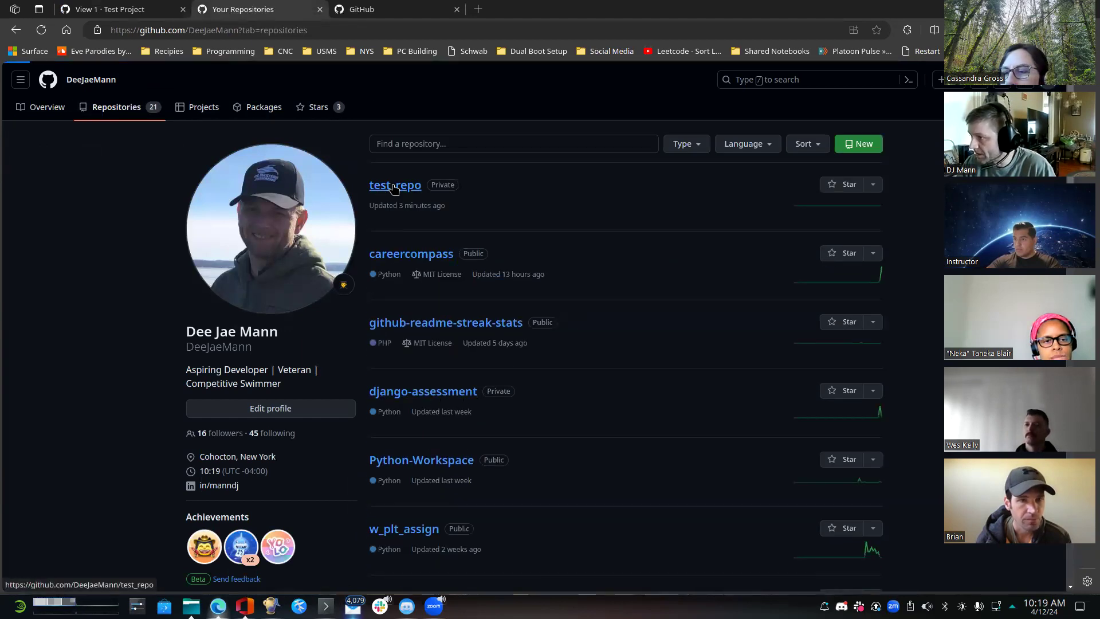
click(456, 10)
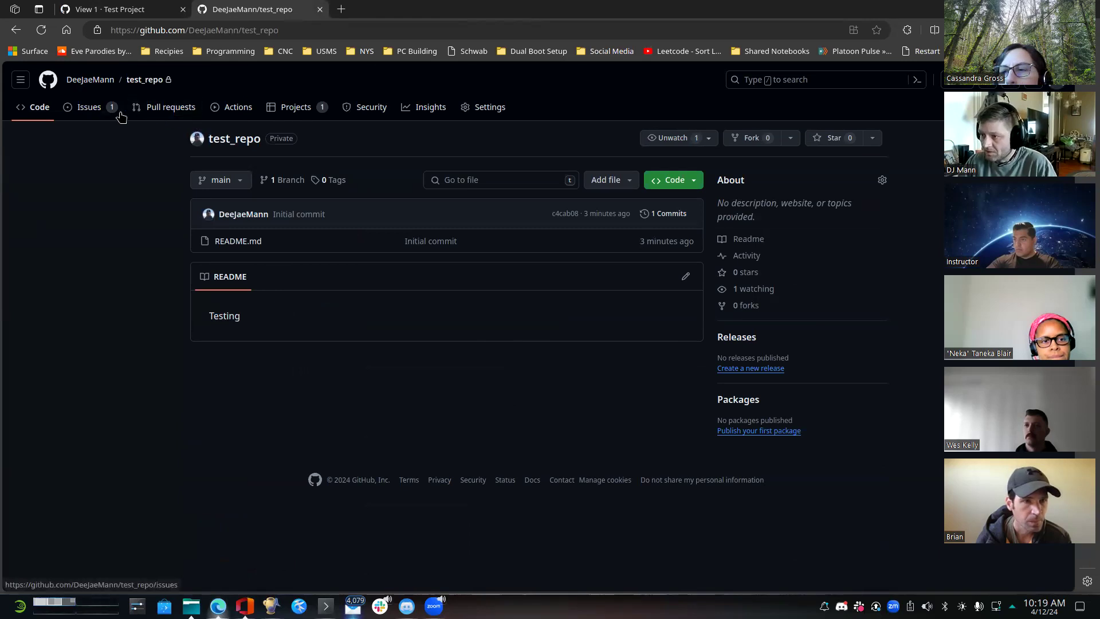
- Open the "User Story 01 - This needs to do some stuff" issue in test_repo and assign it to yourself
click(89, 107)
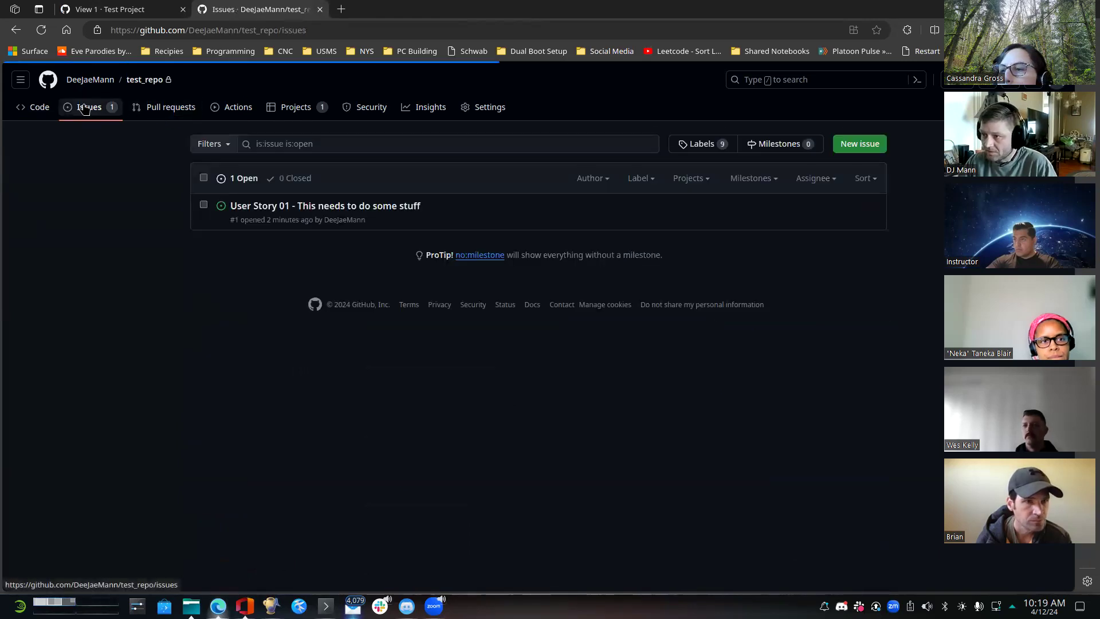
click(298, 206)
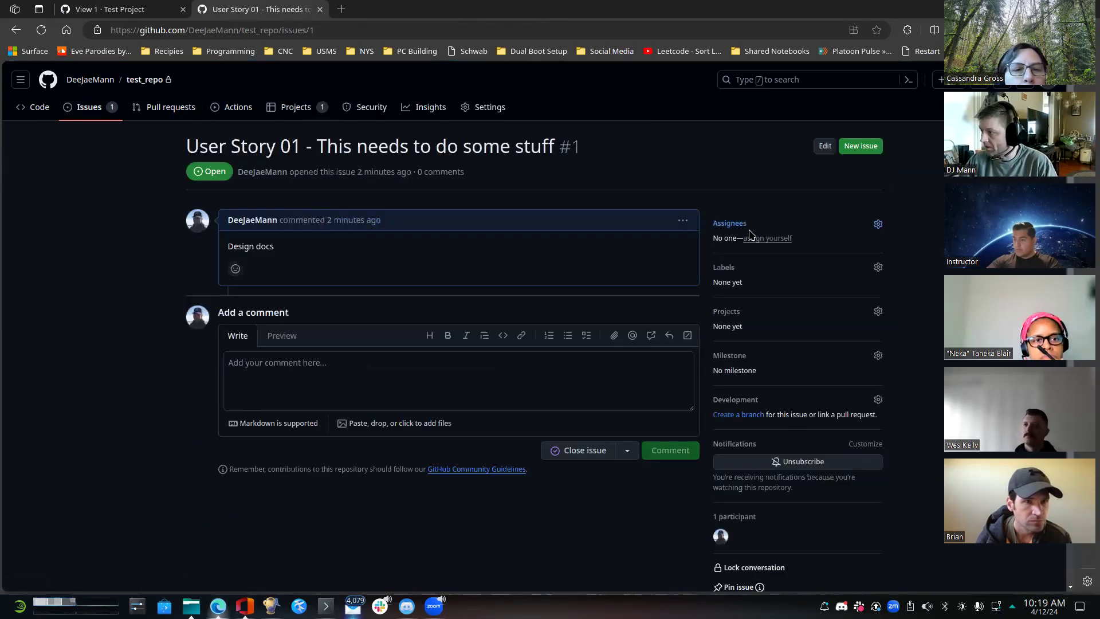
click(777, 239)
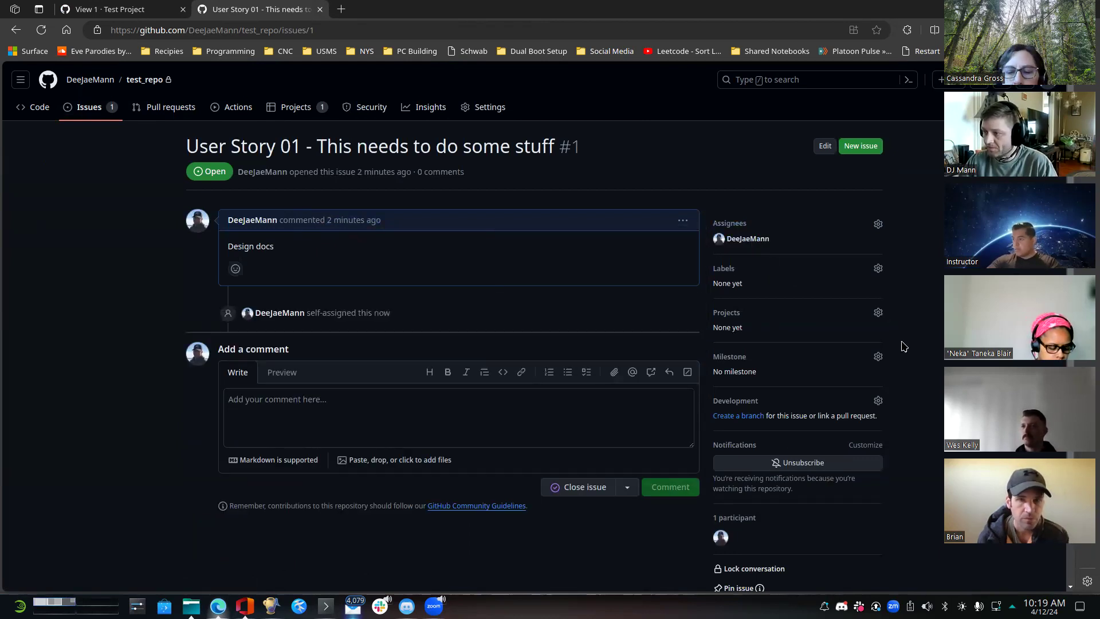
- Add the User Story 01 issue to the "Test Project" project
click(878, 313)
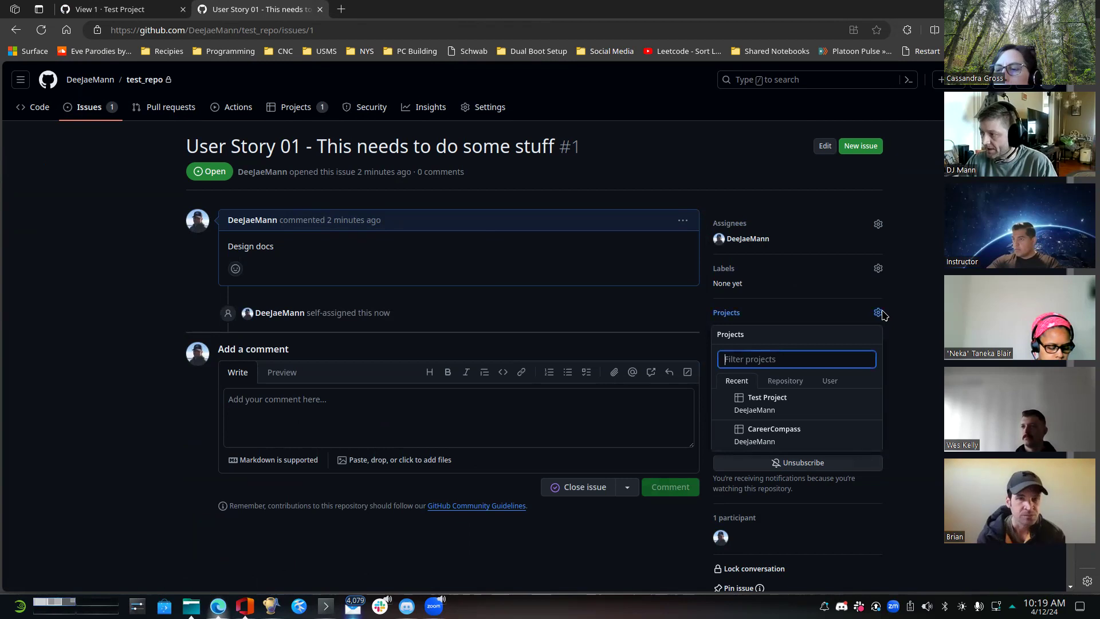
click(896, 311)
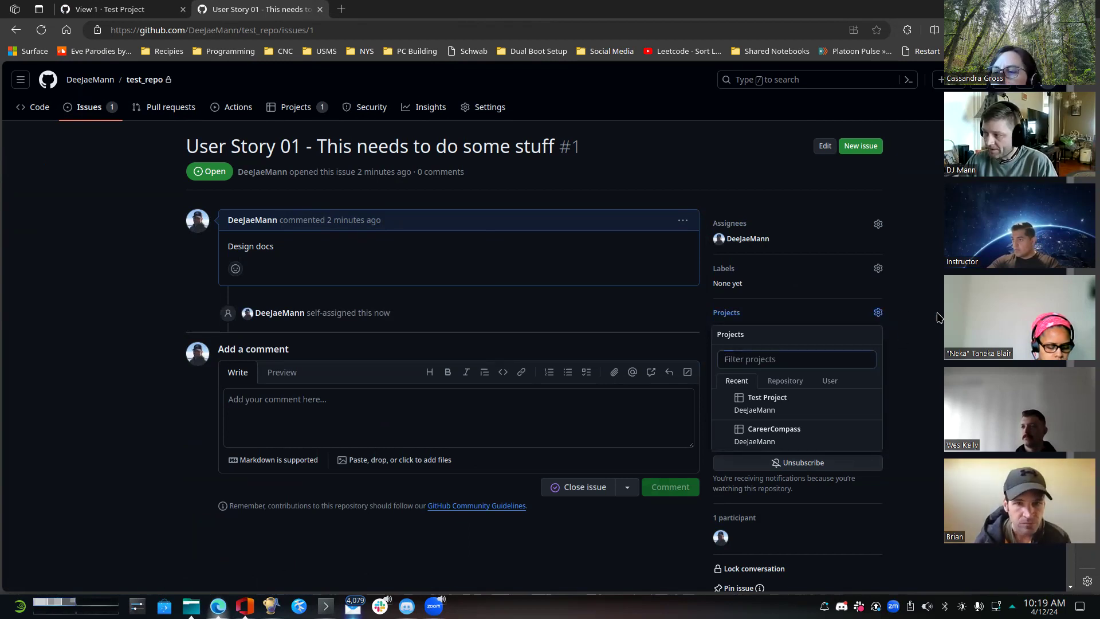
click(872, 316)
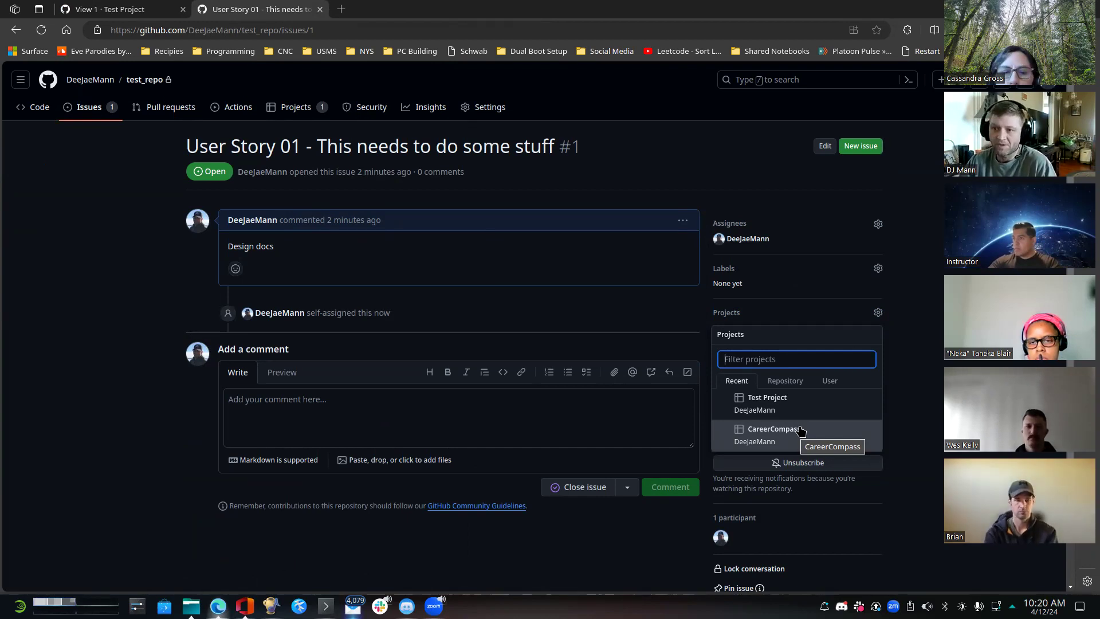
click(793, 406)
click(911, 405)
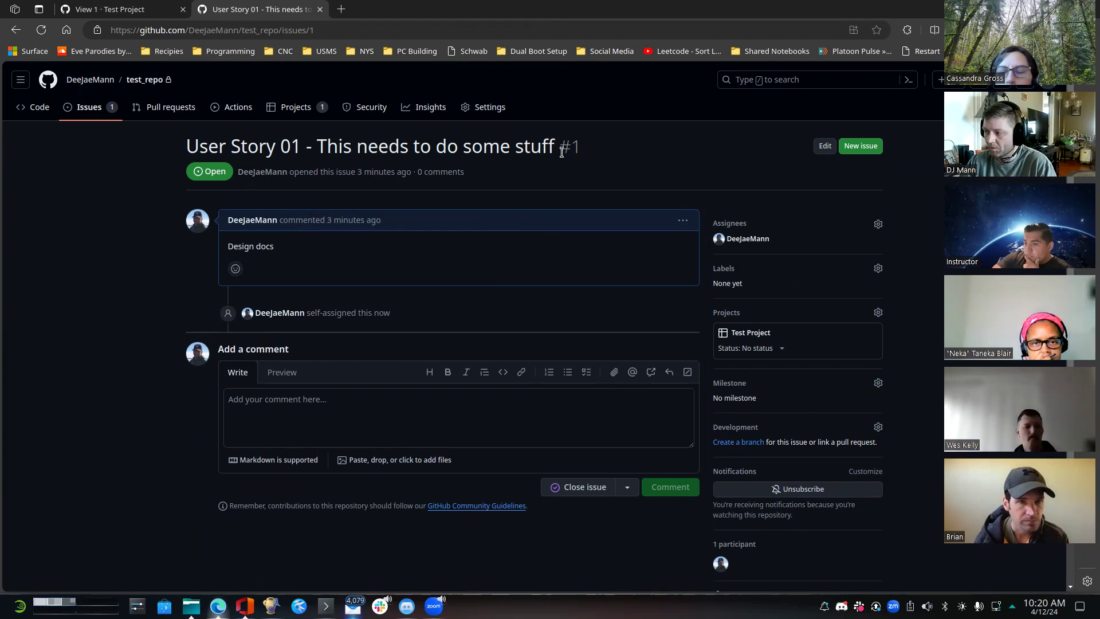
click(407, 416)
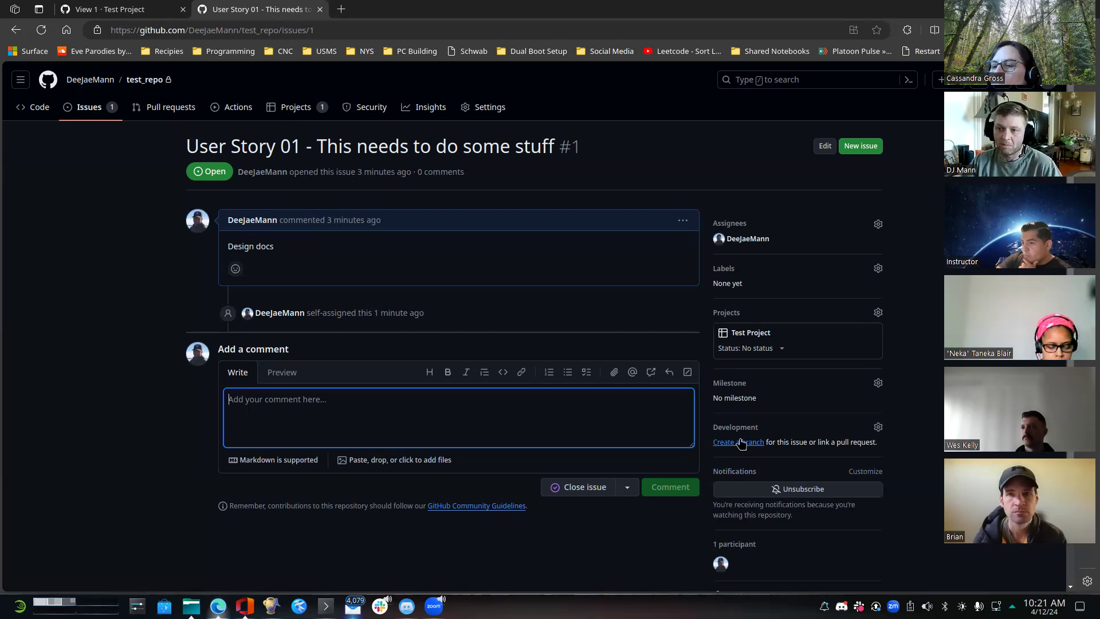
- Create a branch for the issue in test_repo with the suggested name and Checkout locally, and copy the checkout commands
click(740, 443)
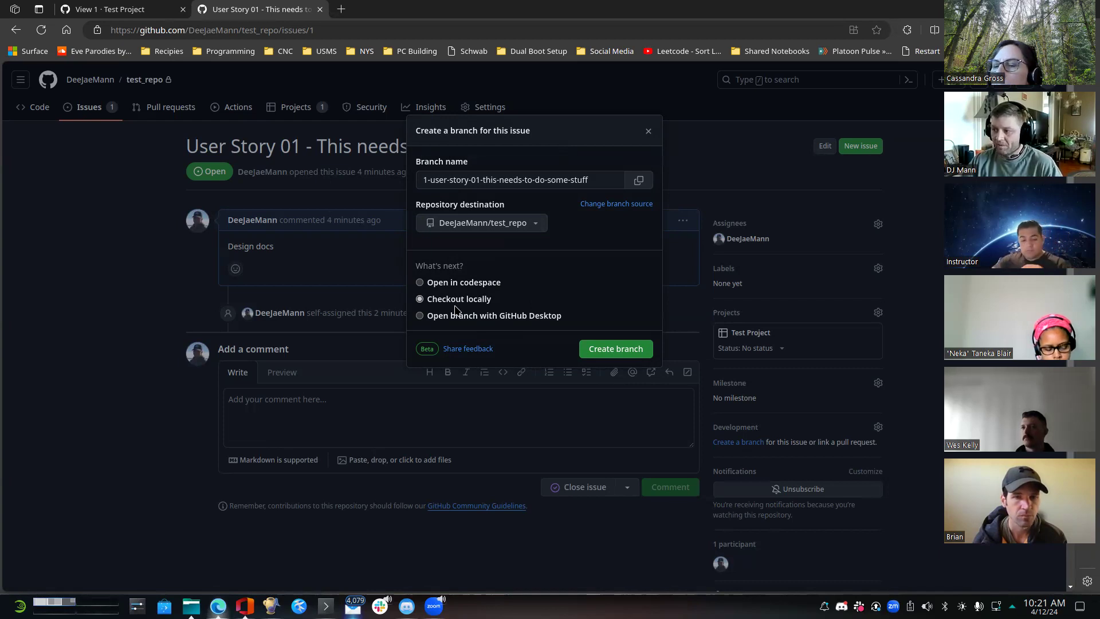
click(606, 353)
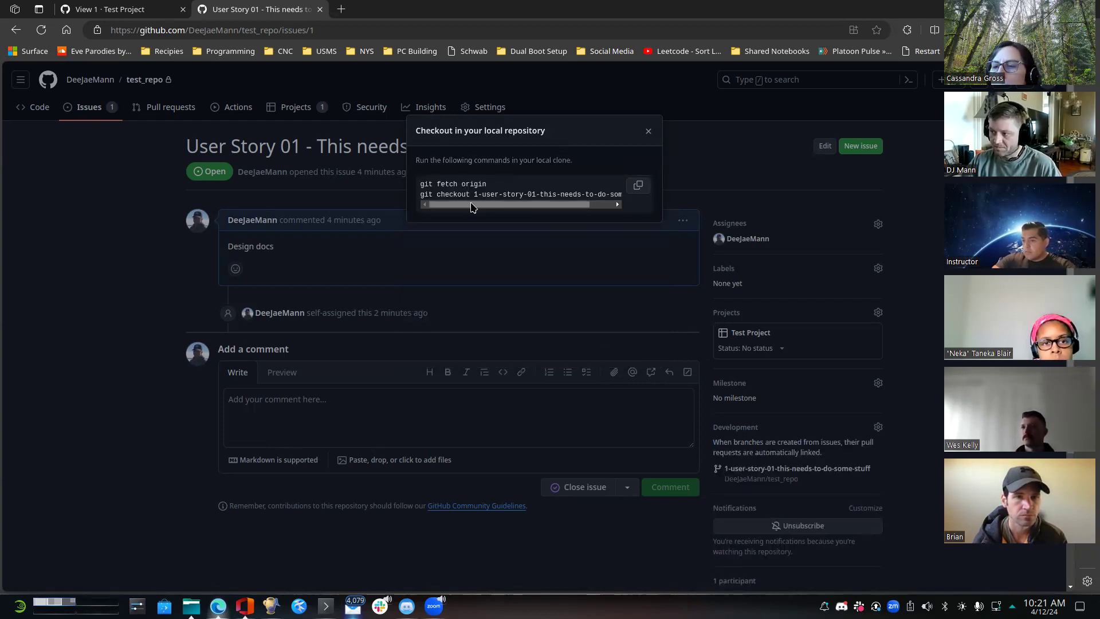
click(638, 189)
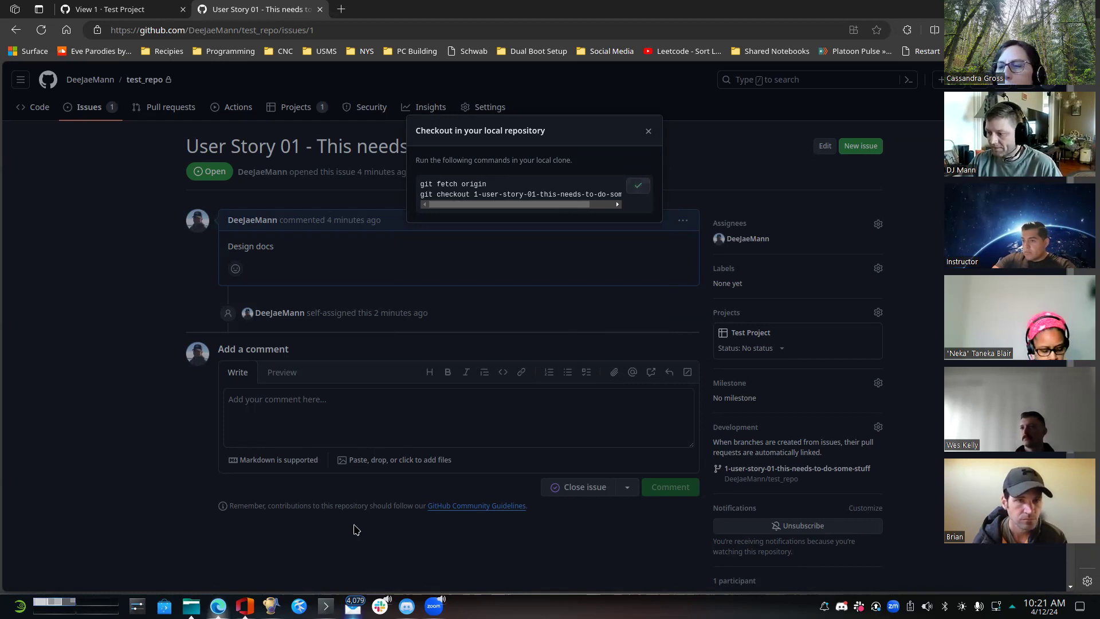
- Switch to the Konsole terminal and run the copied git fetch and git checkout commands in test_repo
click(325, 606)
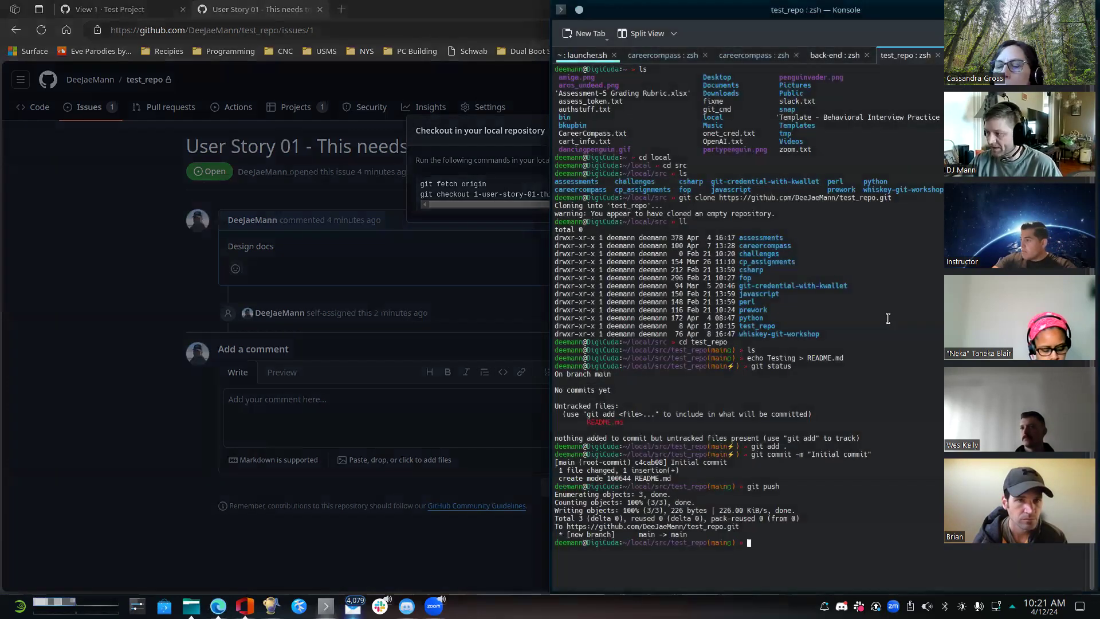
key(ctrl+shift+v)
key(Return)
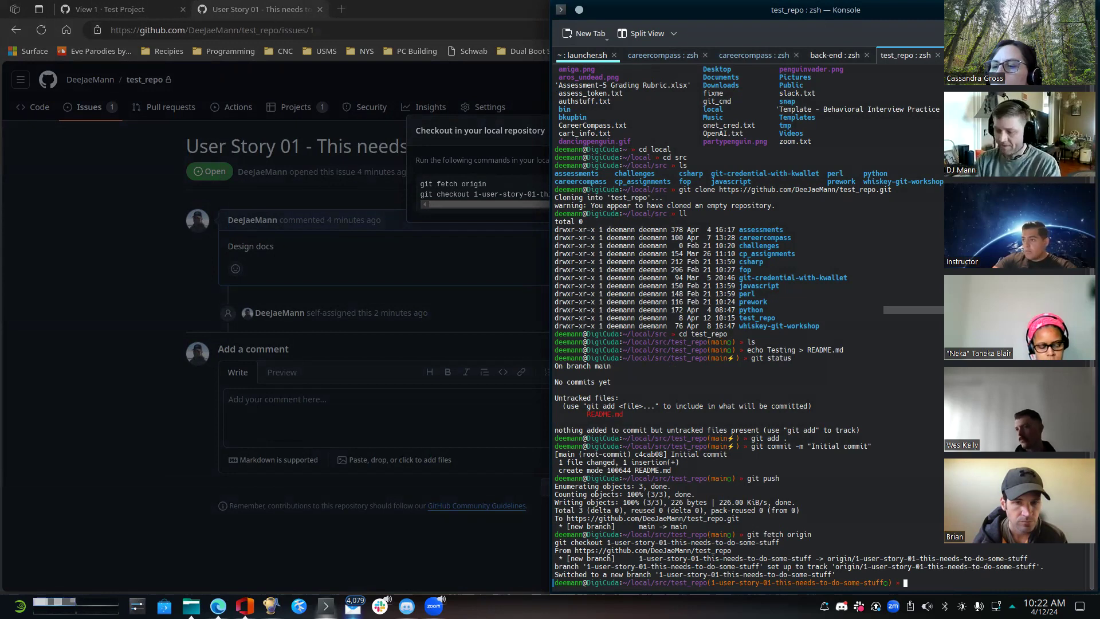
- List the files of test_repo and open the folder in Visual Studio Code with "code ."
text(ls)
key(Return)
text(code .)
key(Return)
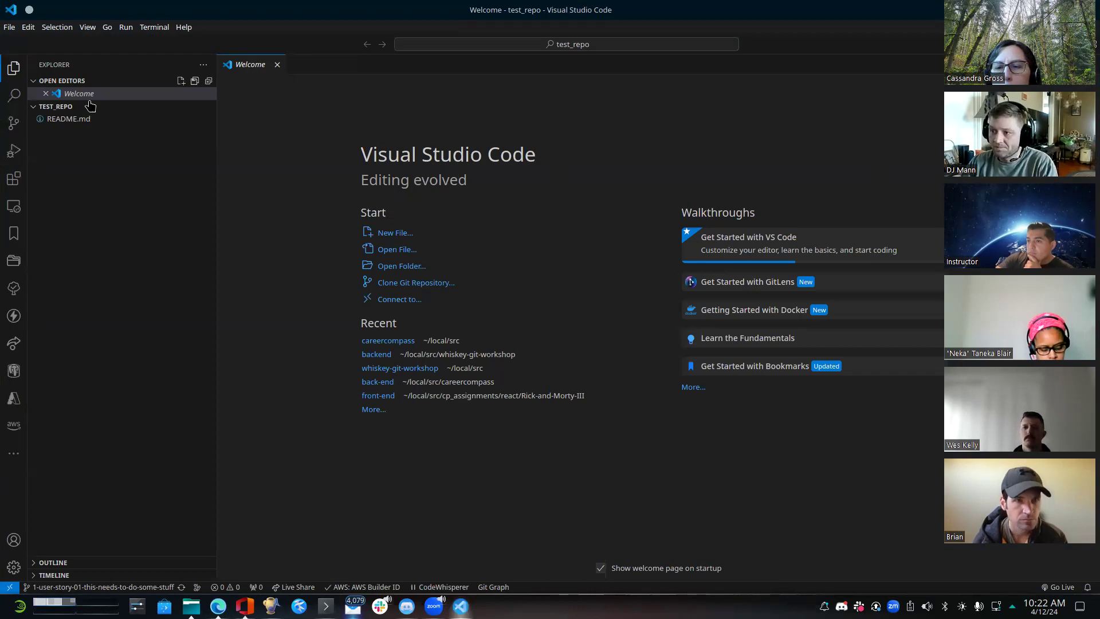
- Switch to the Konsole terminal and create an empty file test.py in test_repo with touch
right_click(68, 108)
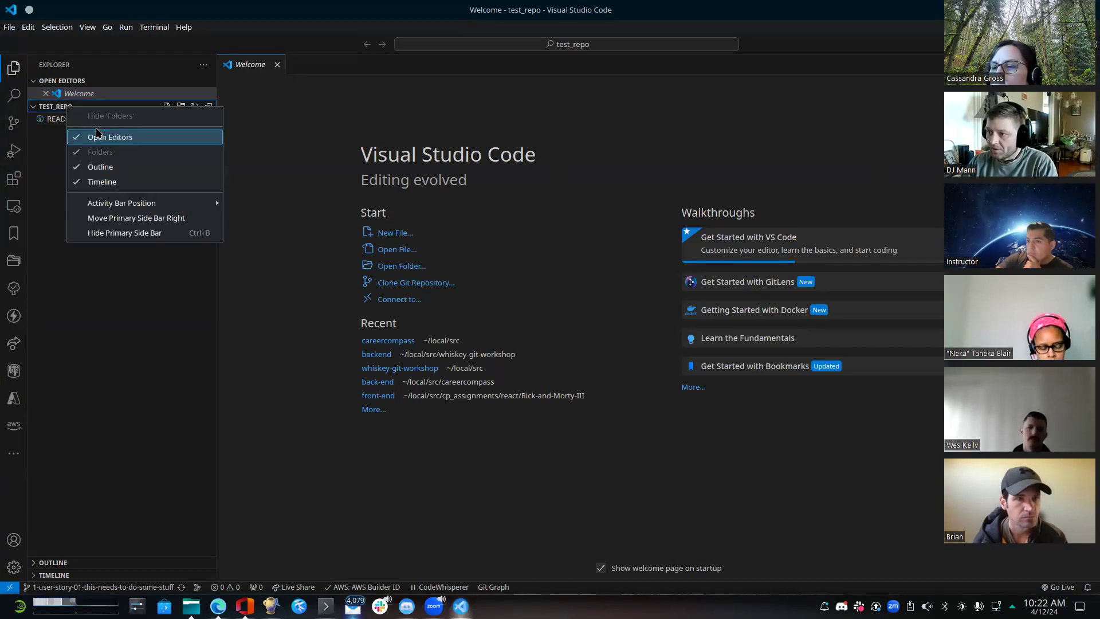
click(90, 309)
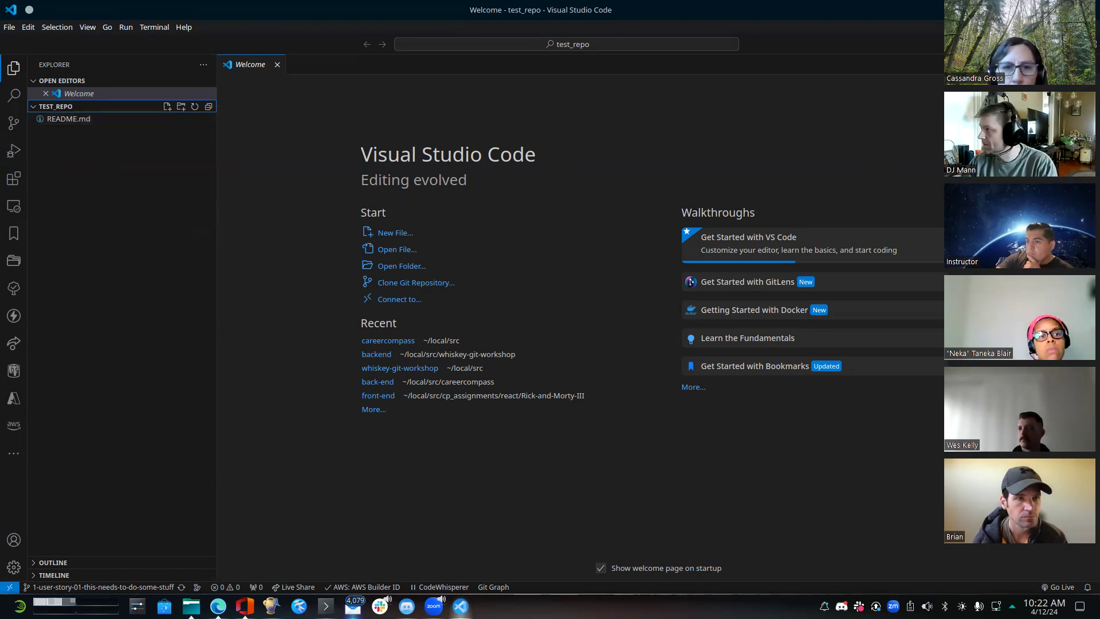
click(1089, 10)
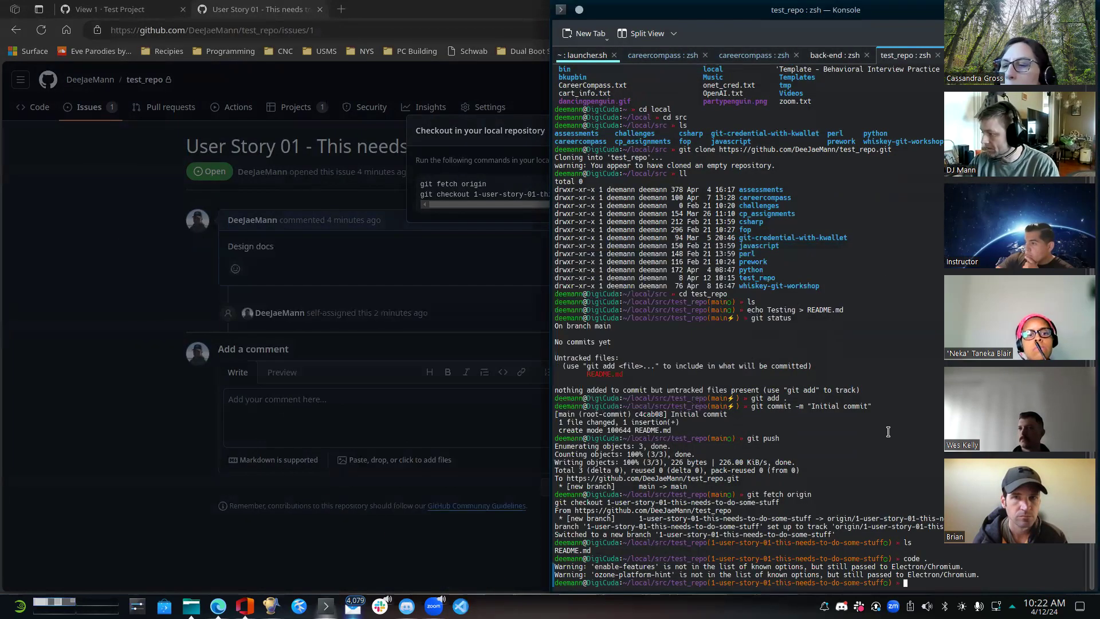
text(touch te)
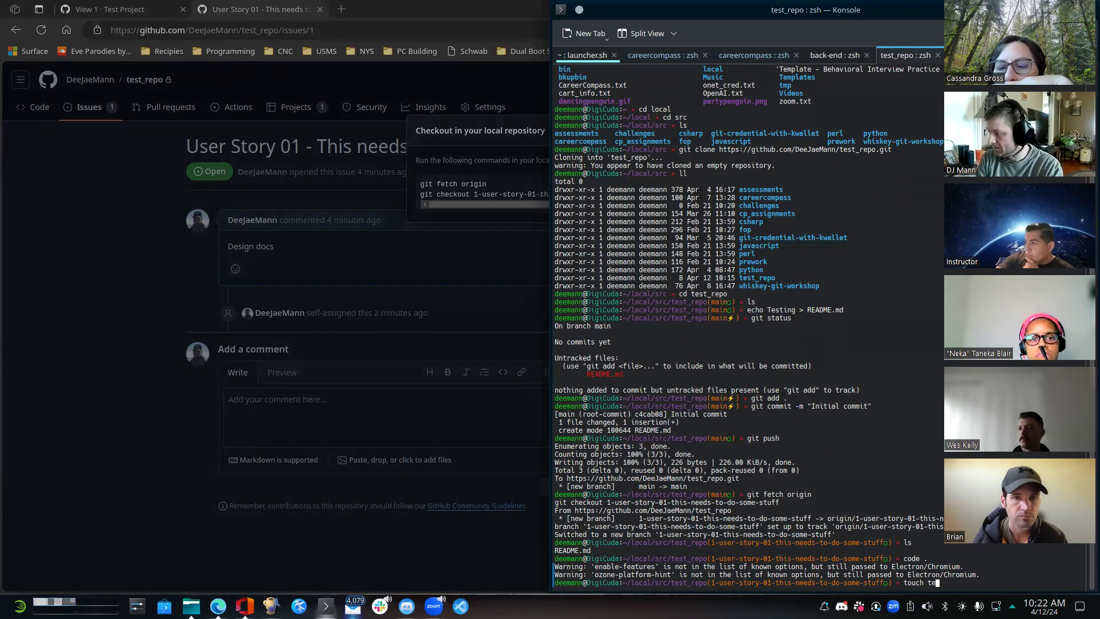
text(st.py)
key(Return)
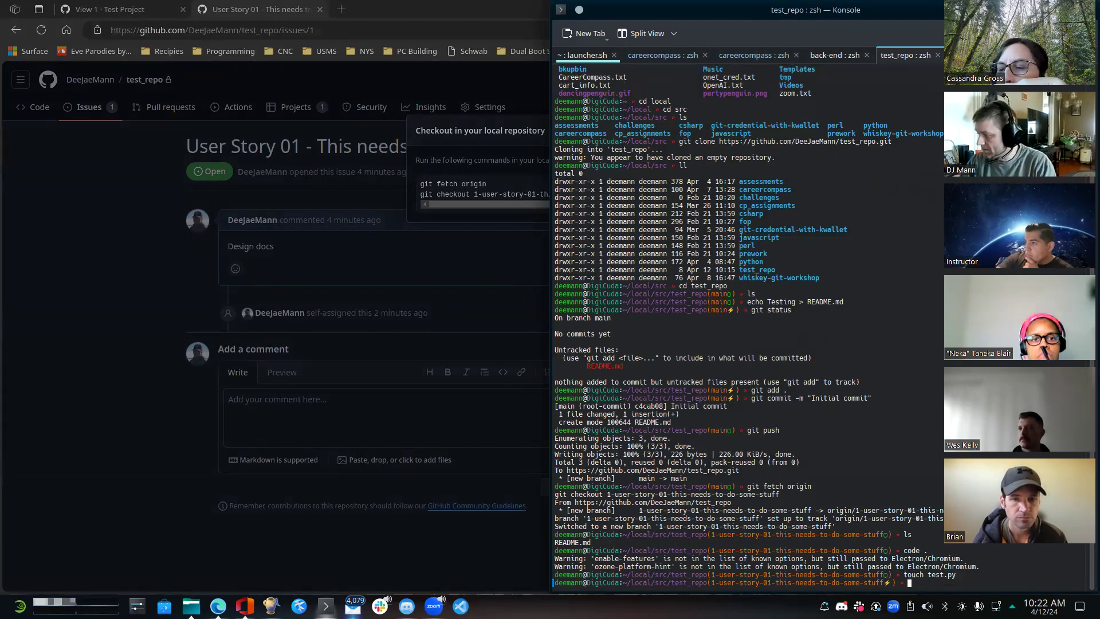
- Switch back to Visual Studio Code and open an integrated terminal at the location of test.py
click(460, 606)
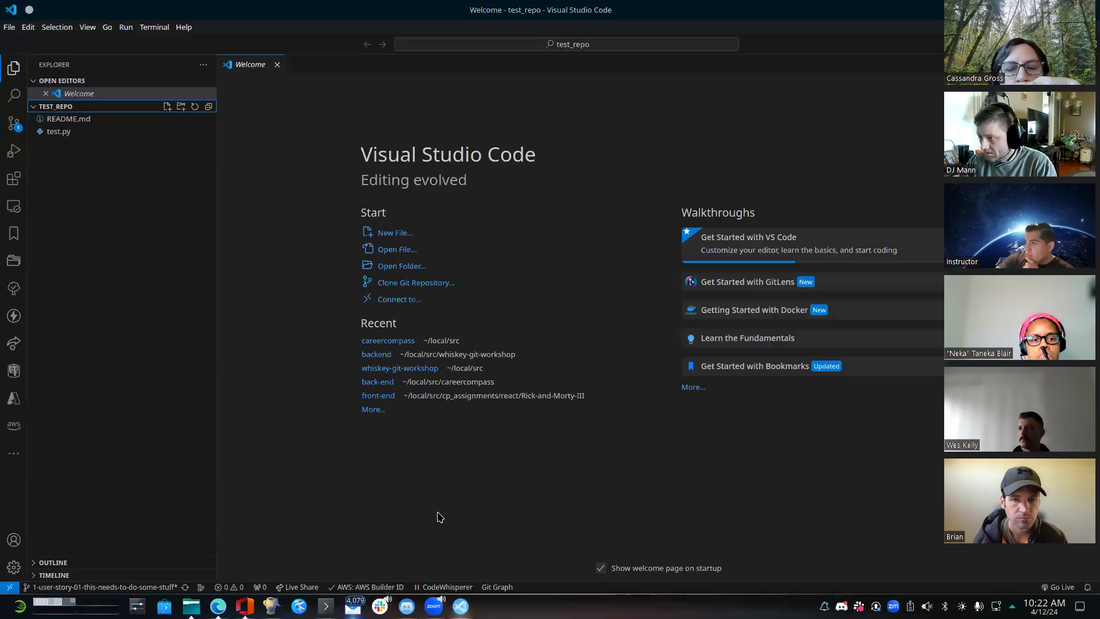
right_click(60, 131)
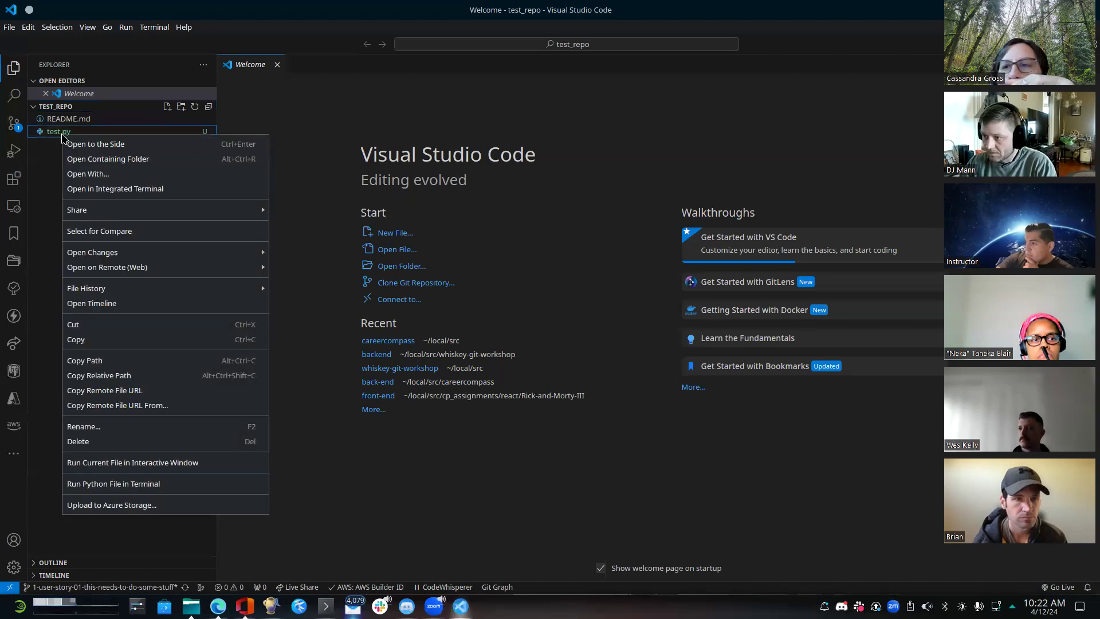
click(123, 188)
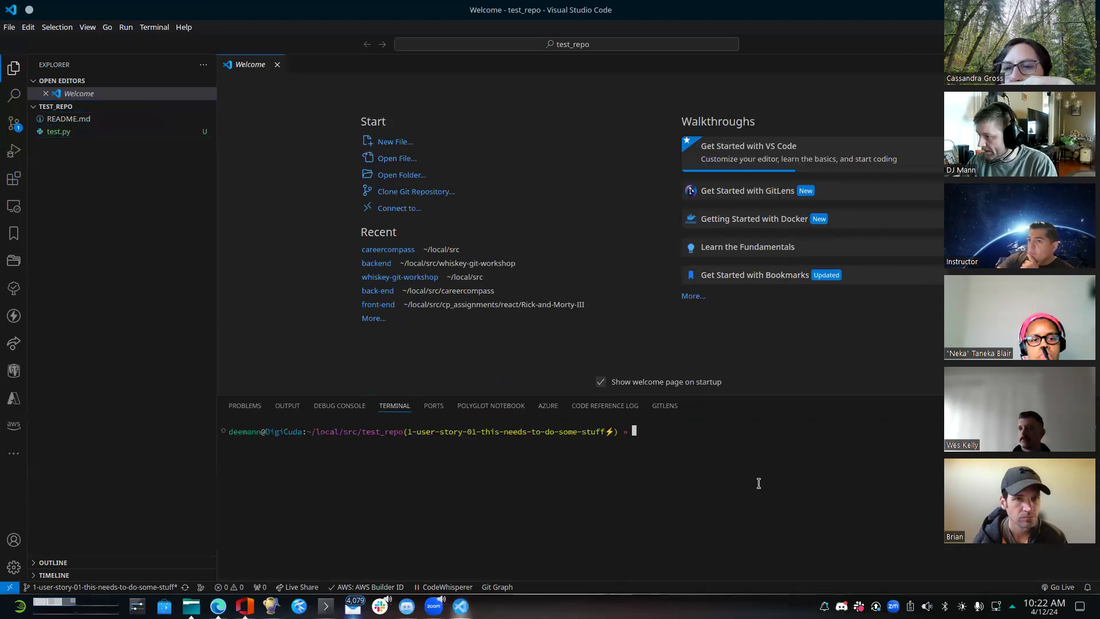
- Open test.py in the editor and enter the text "some stuff" on its first line
click(60, 131)
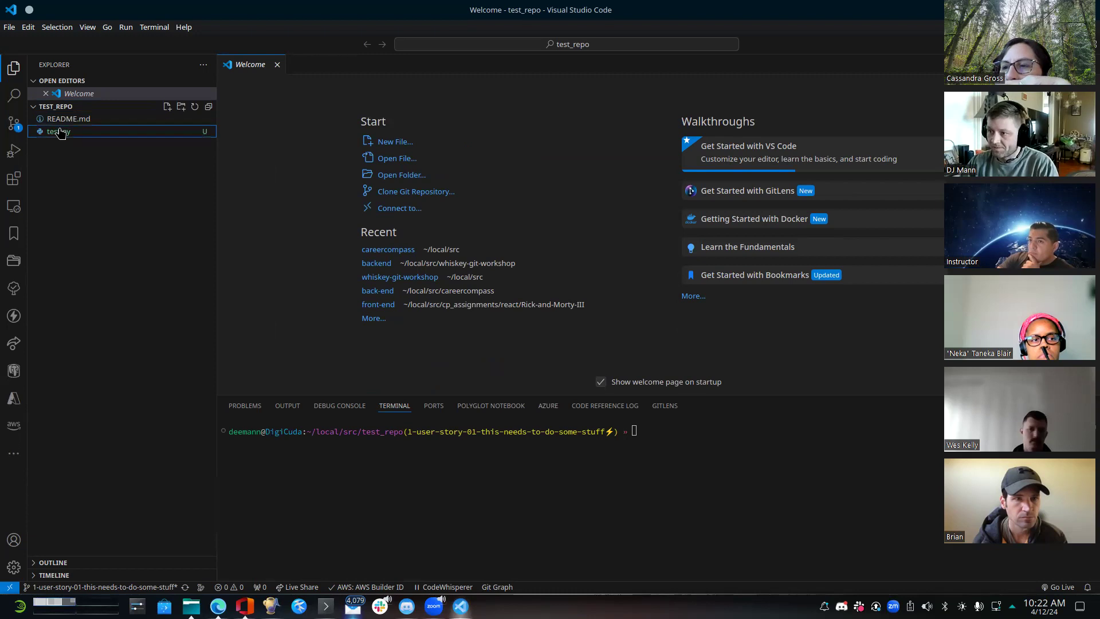
click(410, 155)
text(some sytu)
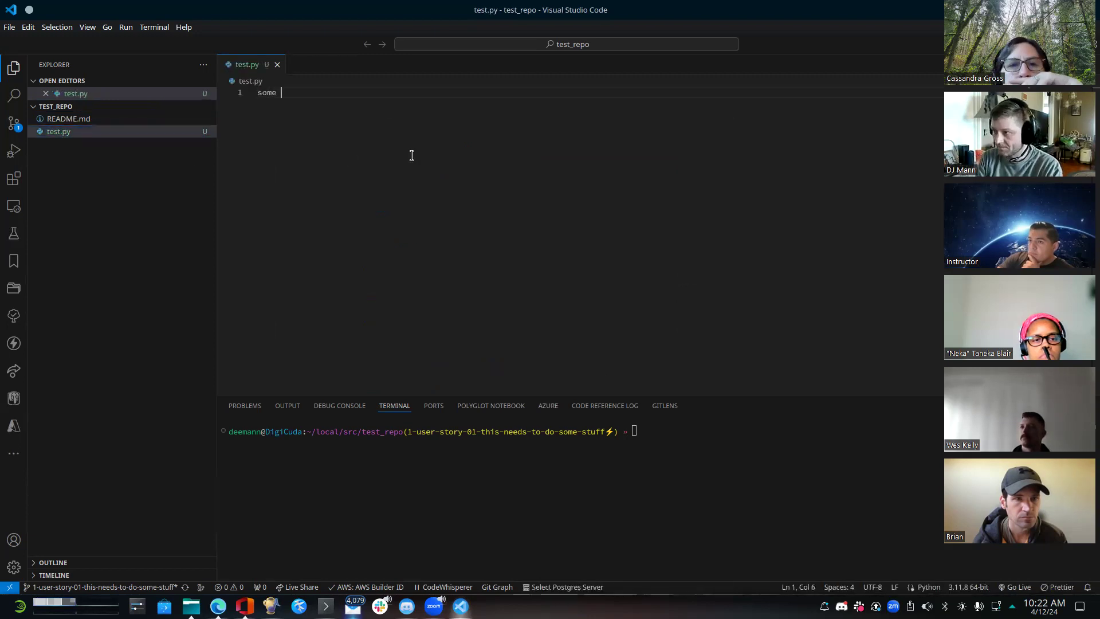
key(BackSpace)
key(BackSpace)
key(BackSpace)
text(tuff)
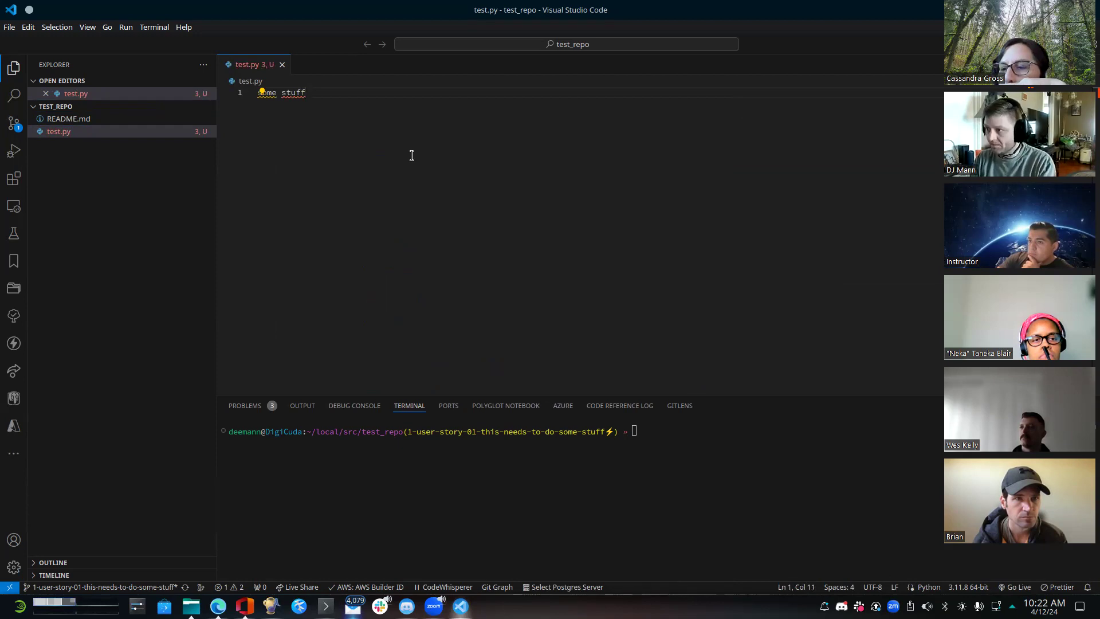
- Run git status in the integrated terminal and stage all changes with "git add ."
click(730, 524)
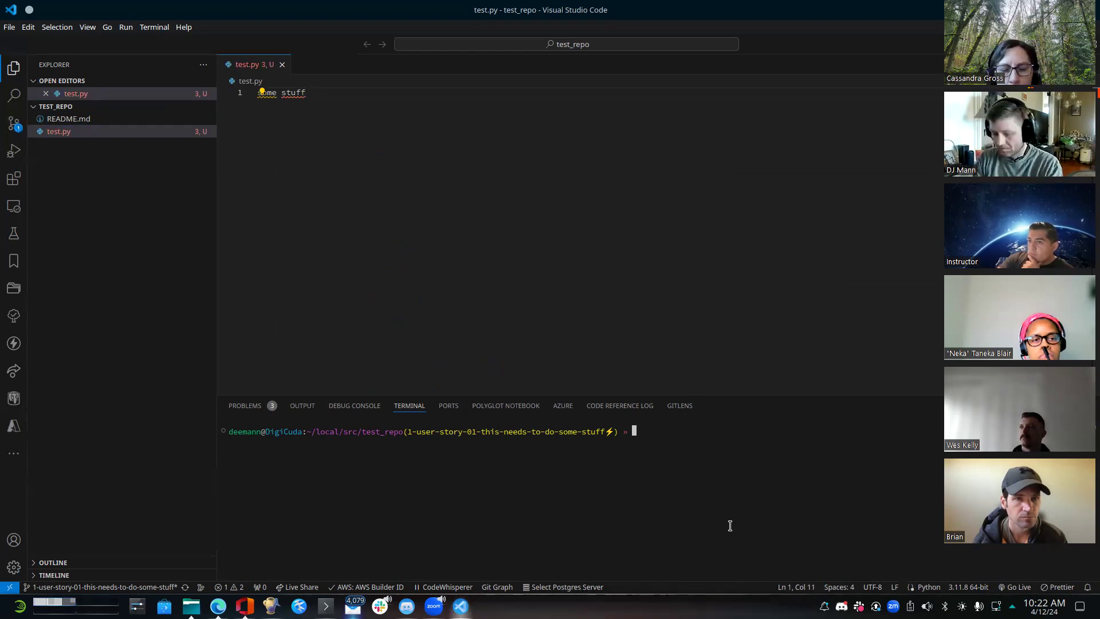
text(git status)
key(Return)
text(git ad)
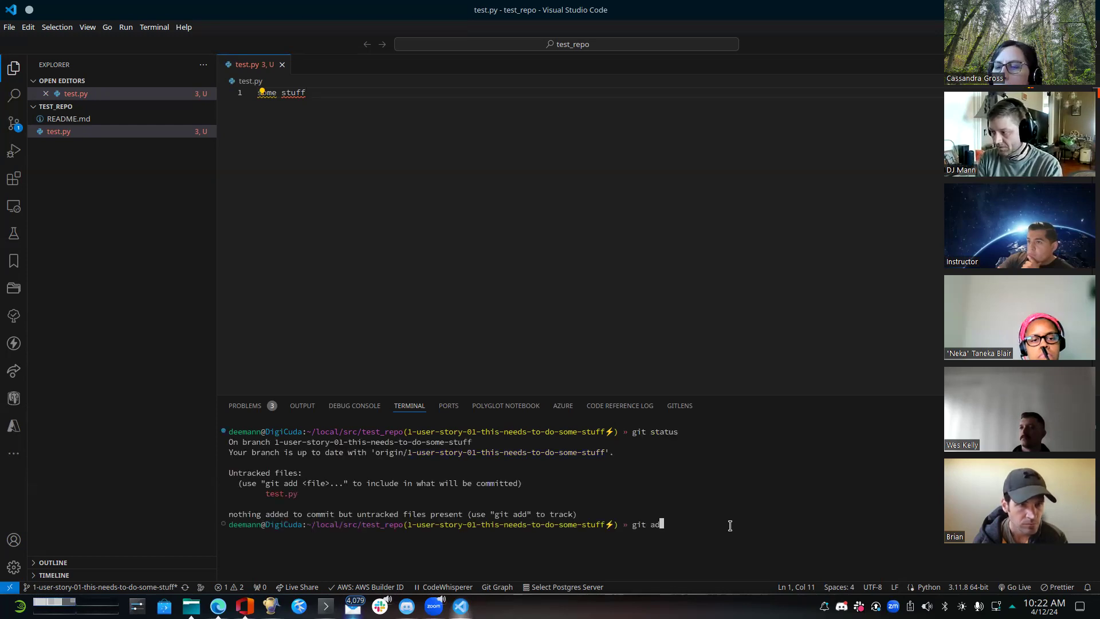
text(d .)
key(Return)
- Commit the staged file with the message "Did some stuff", uncommenting the "new file: test.py" line, and push the branch with git push
text(git commit)
key(Return)
text(Did some stuff)
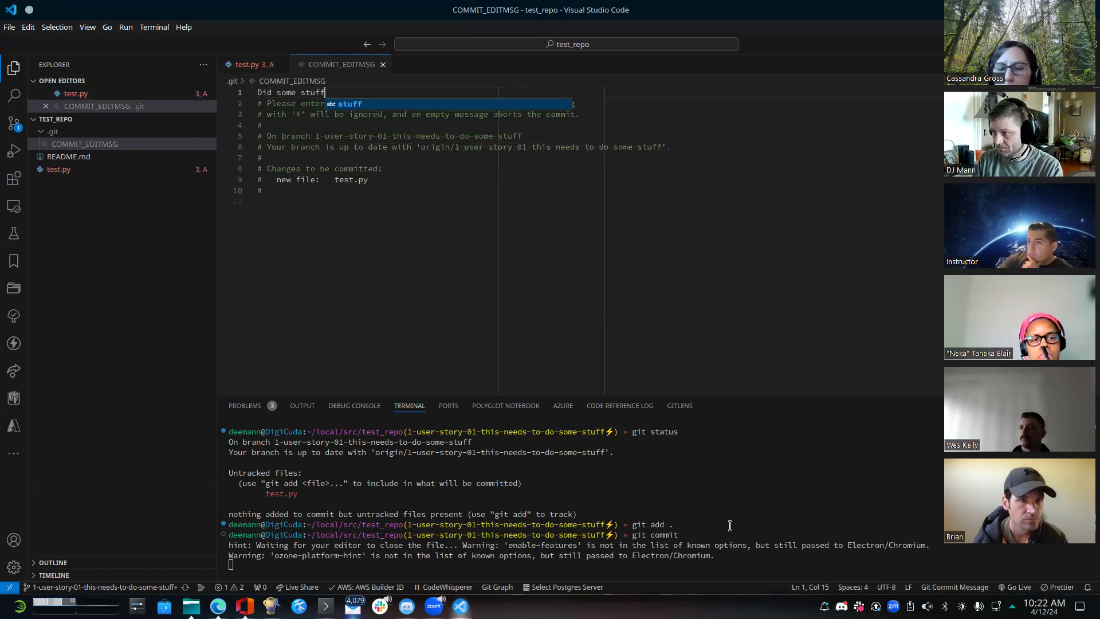
click(389, 179)
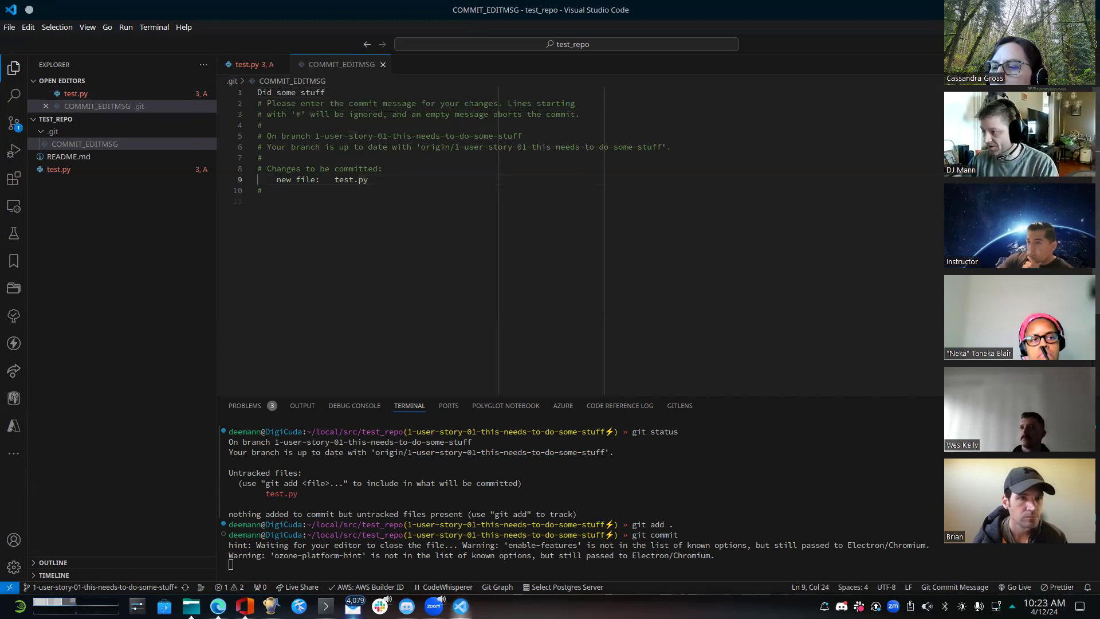
click(383, 64)
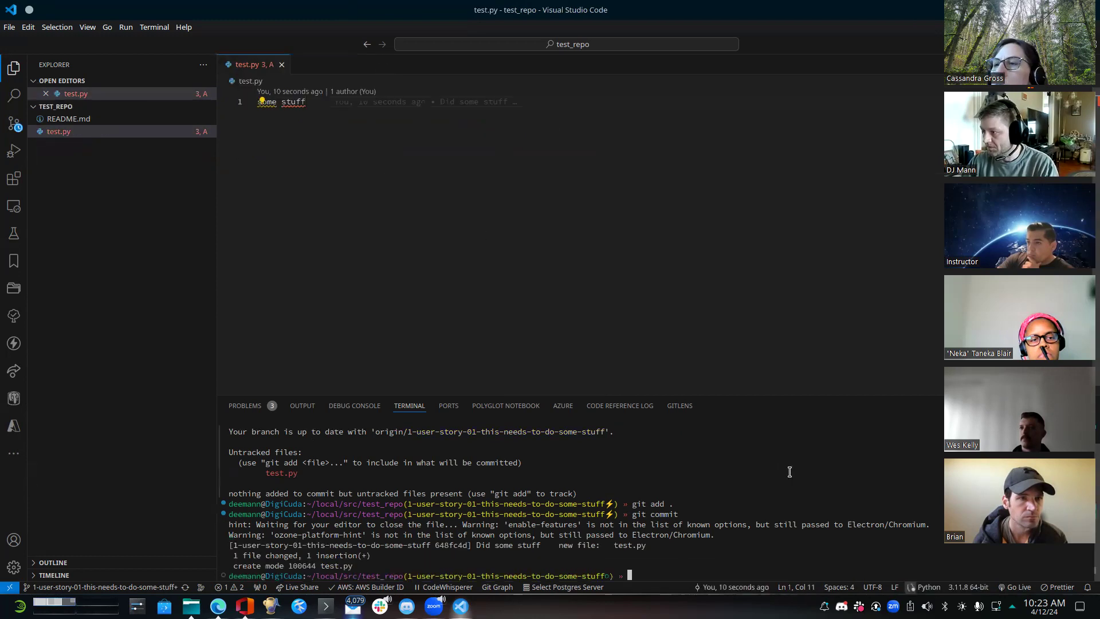
text(git push)
key(Return)
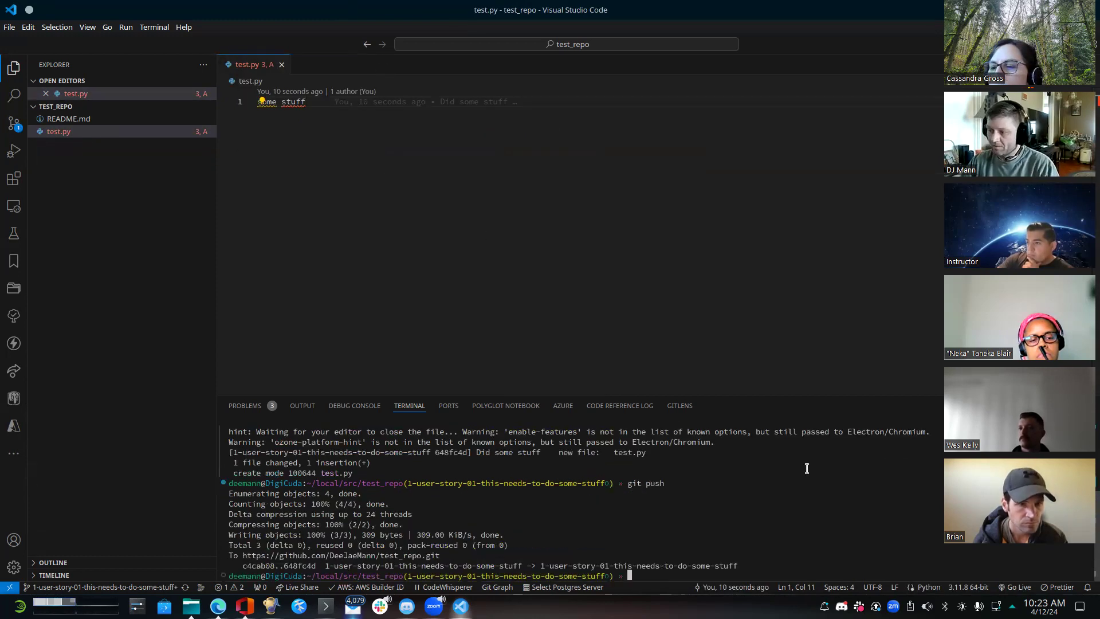
- Switch to the browser, dismiss the local checkout dialog on the GitHub issue, and open the test_repo code page
click(461, 606)
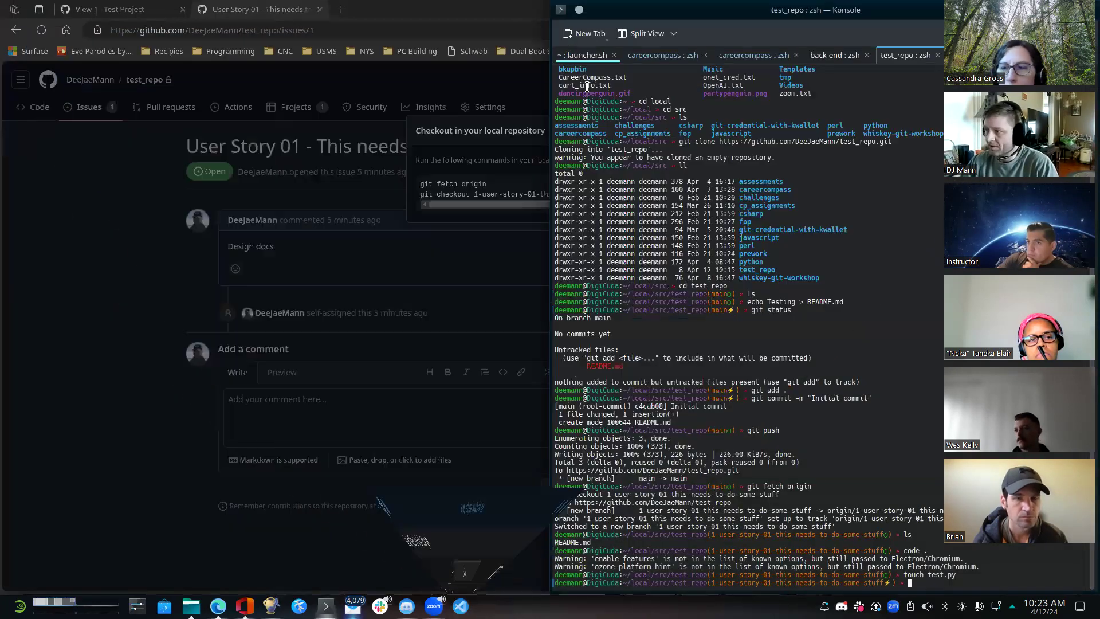
click(527, 22)
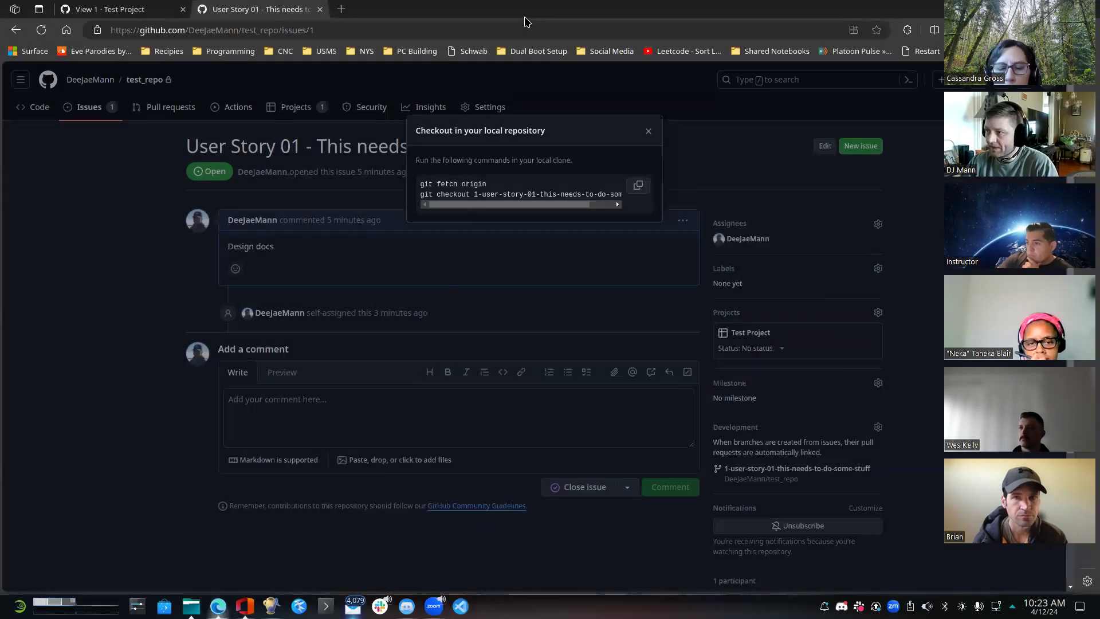
click(648, 134)
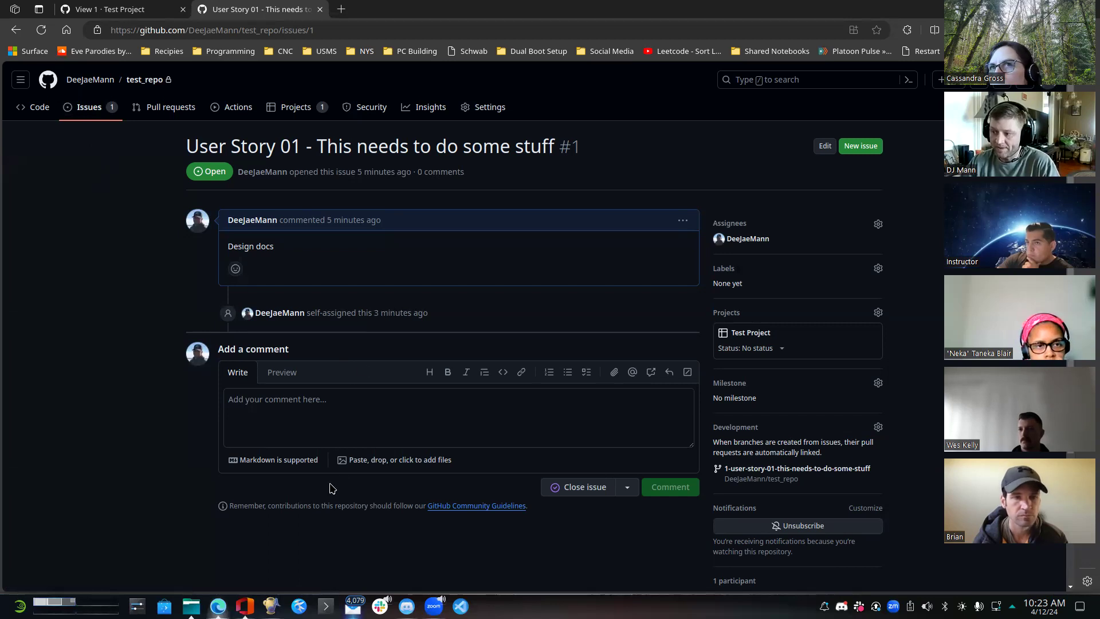
click(39, 115)
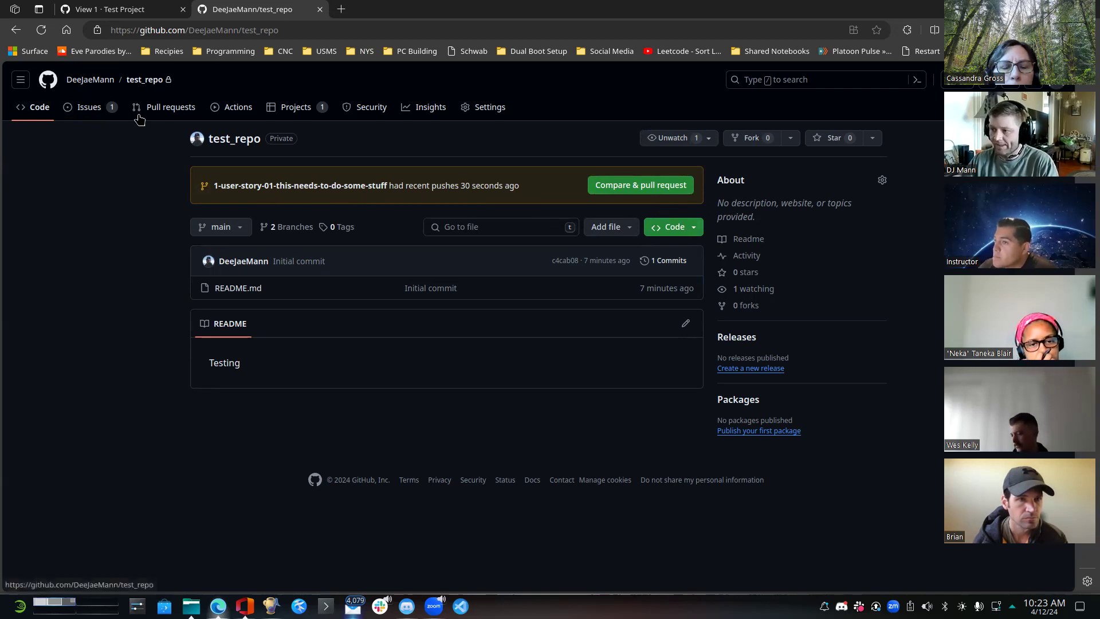
- Start a new pull request comparing the branch 1-user-story-01-this-needs-to-do-some-stuff against base main
click(174, 109)
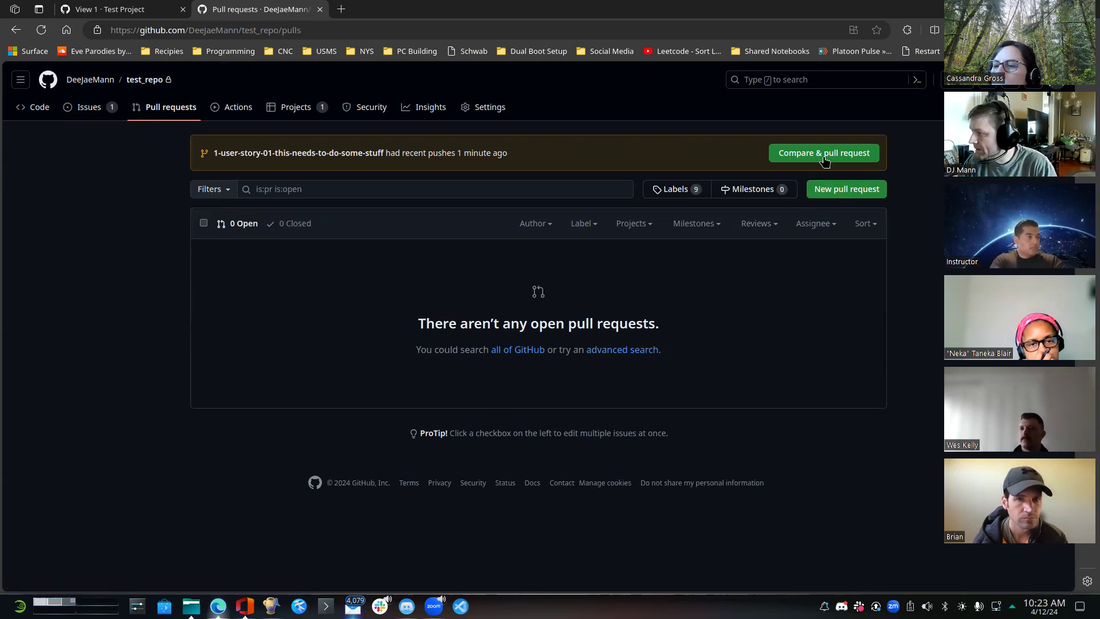
click(837, 194)
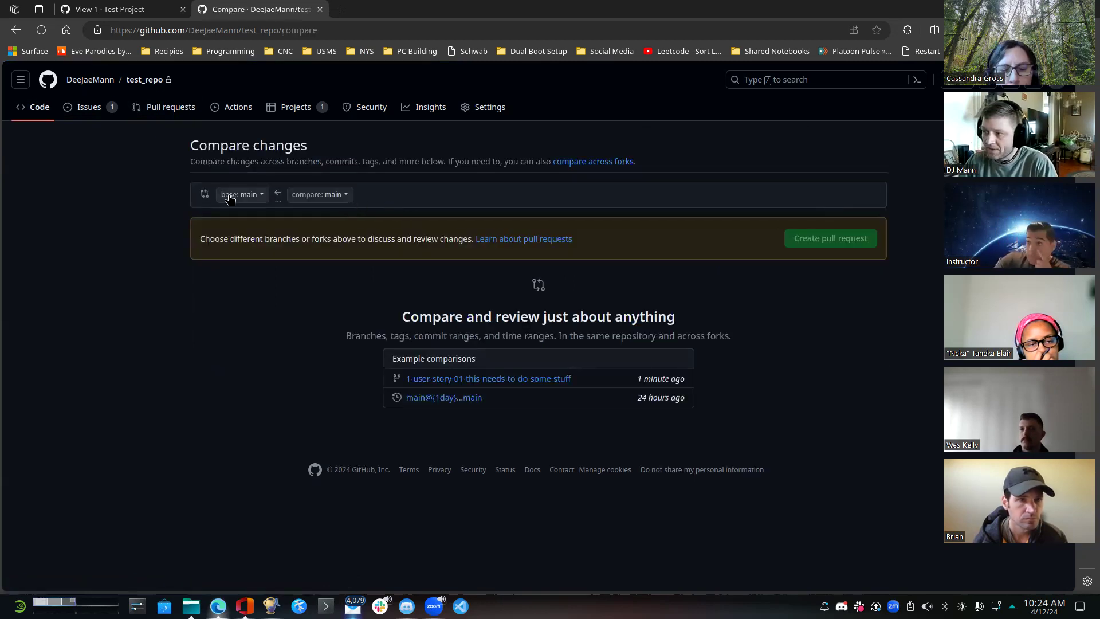
click(346, 195)
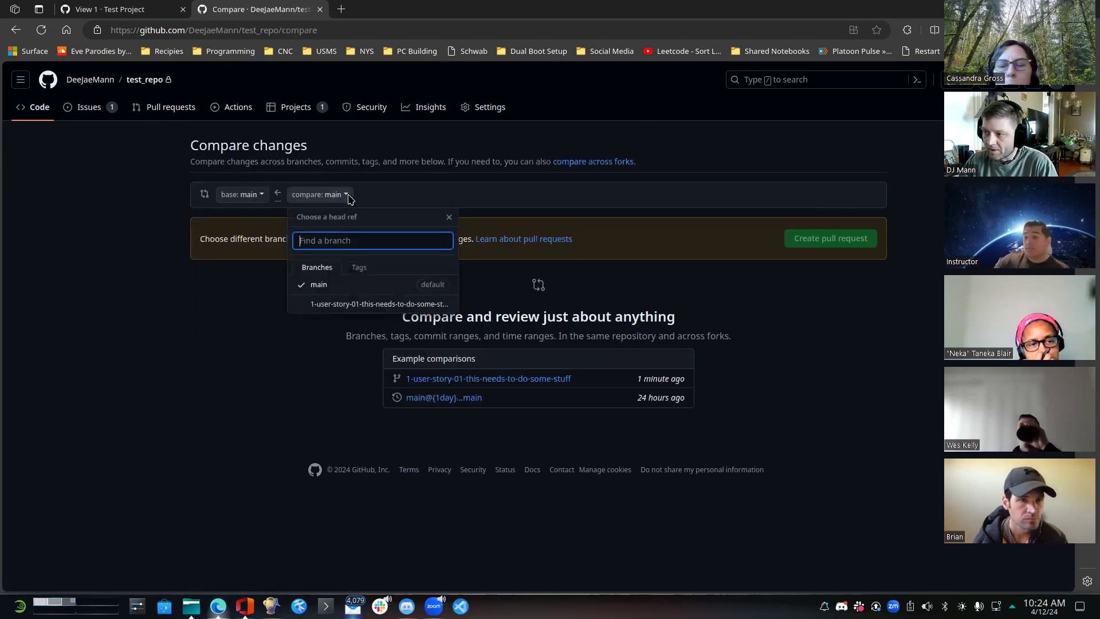
click(331, 304)
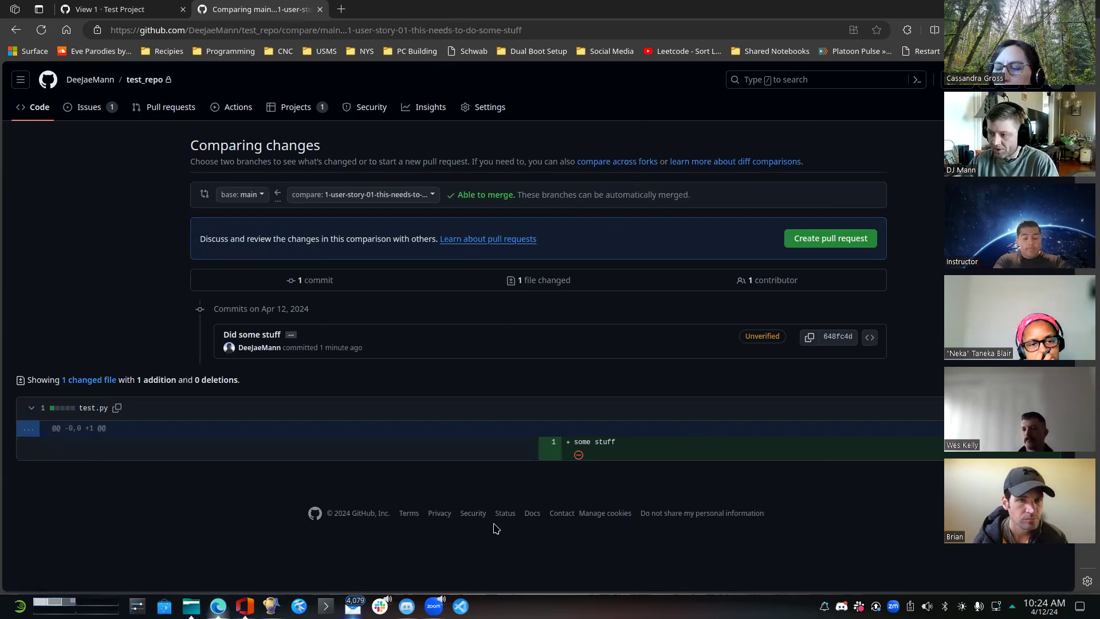
click(830, 238)
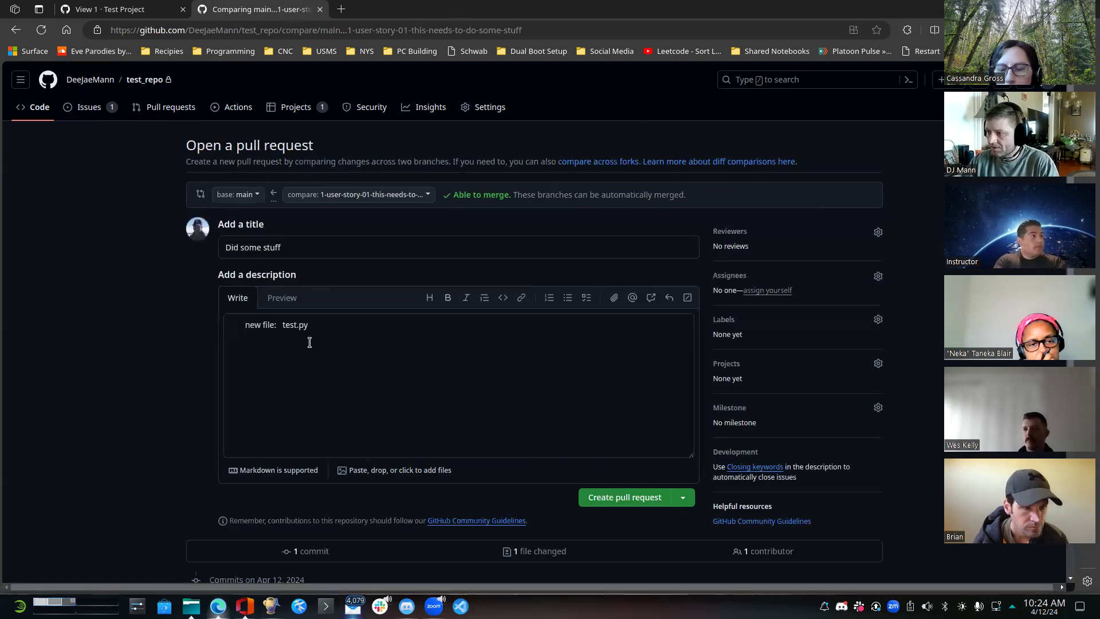
- Add "The stuff worked" below the existing text in the pull request description and create the pull request
click(339, 382)
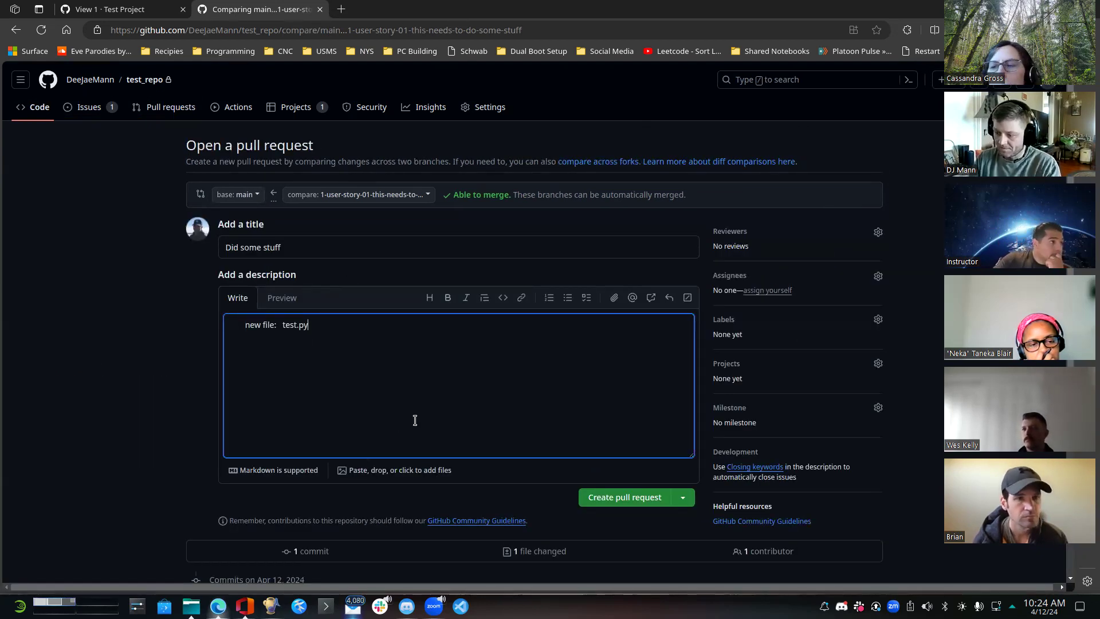
text(The stuff worked)
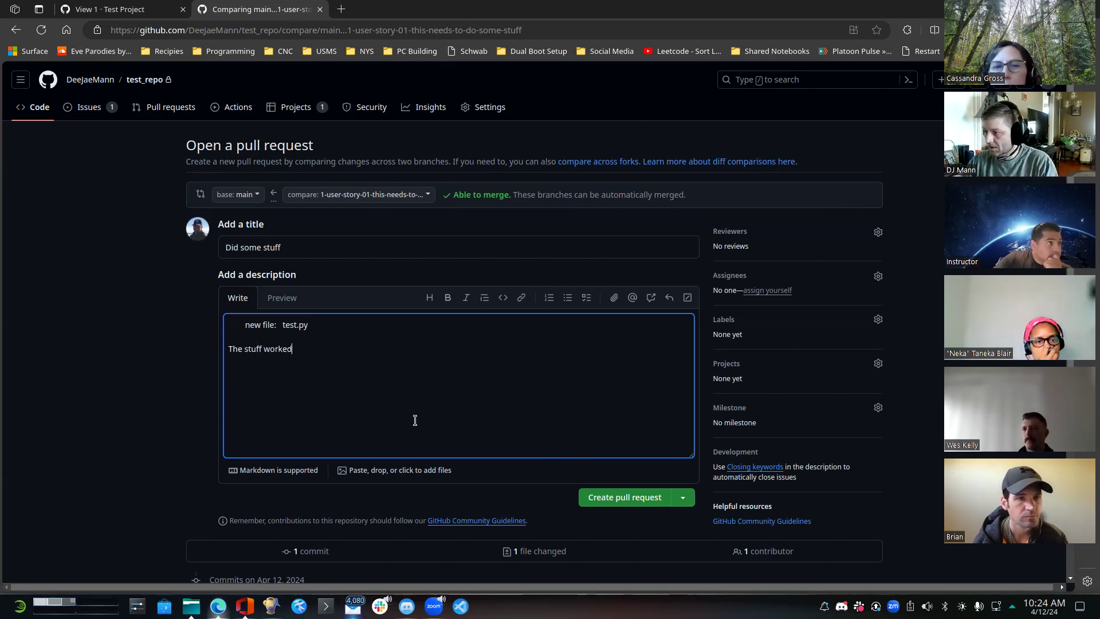
scroll(579, 363, down, 2)
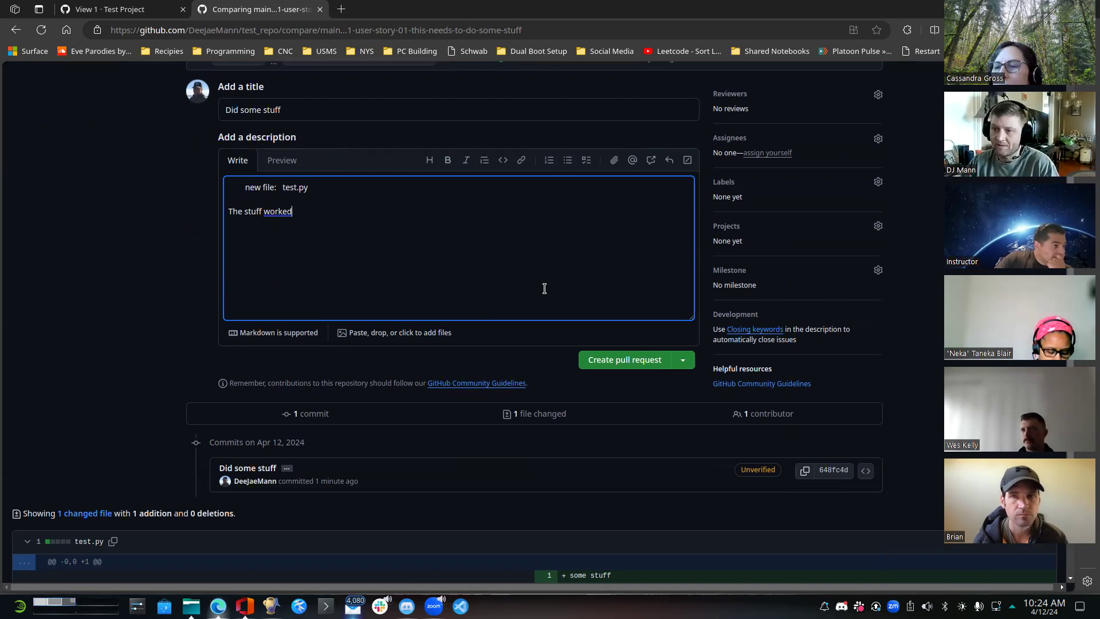
click(618, 360)
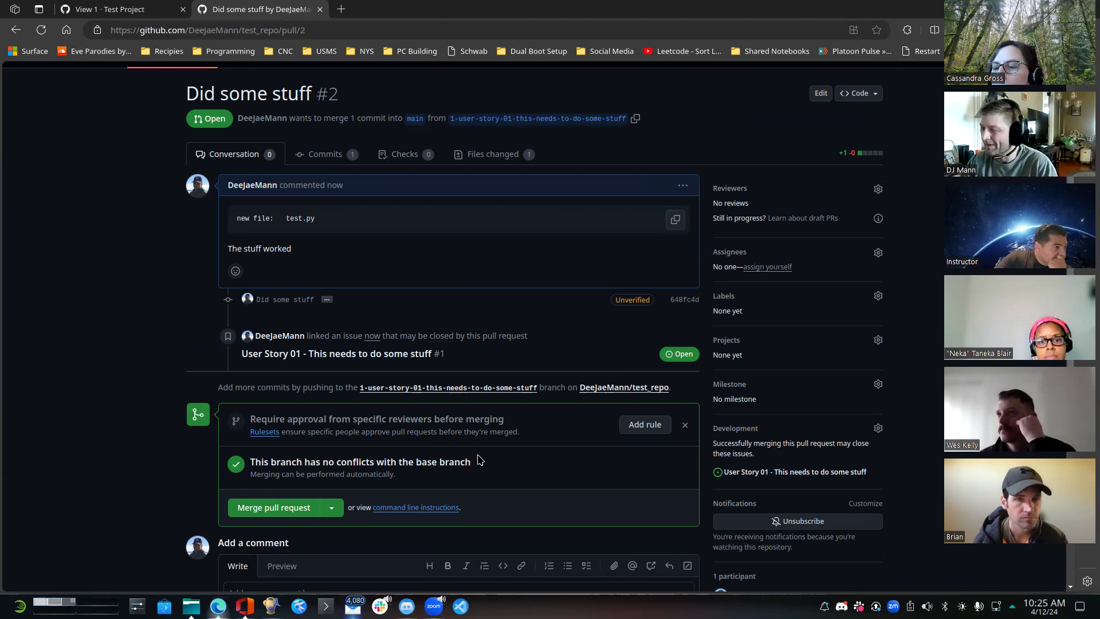
- Review the "Did some stuff" pull request's conversation, changed files and commits
scroll(516, 458, down, 3)
scroll(510, 452, up, 2)
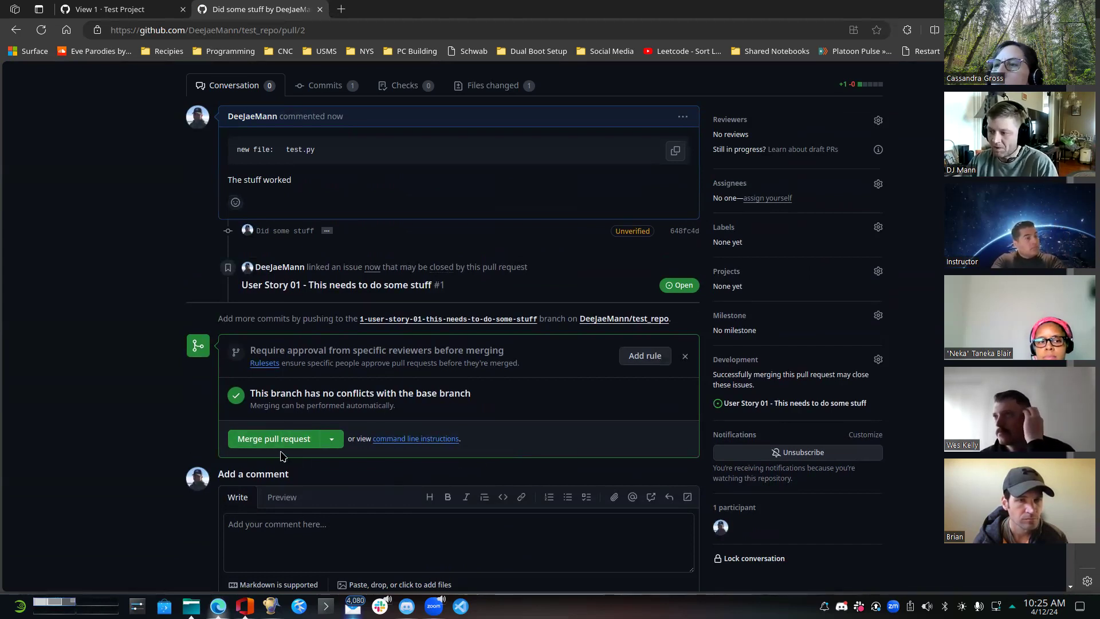
scroll(432, 406, up, 3)
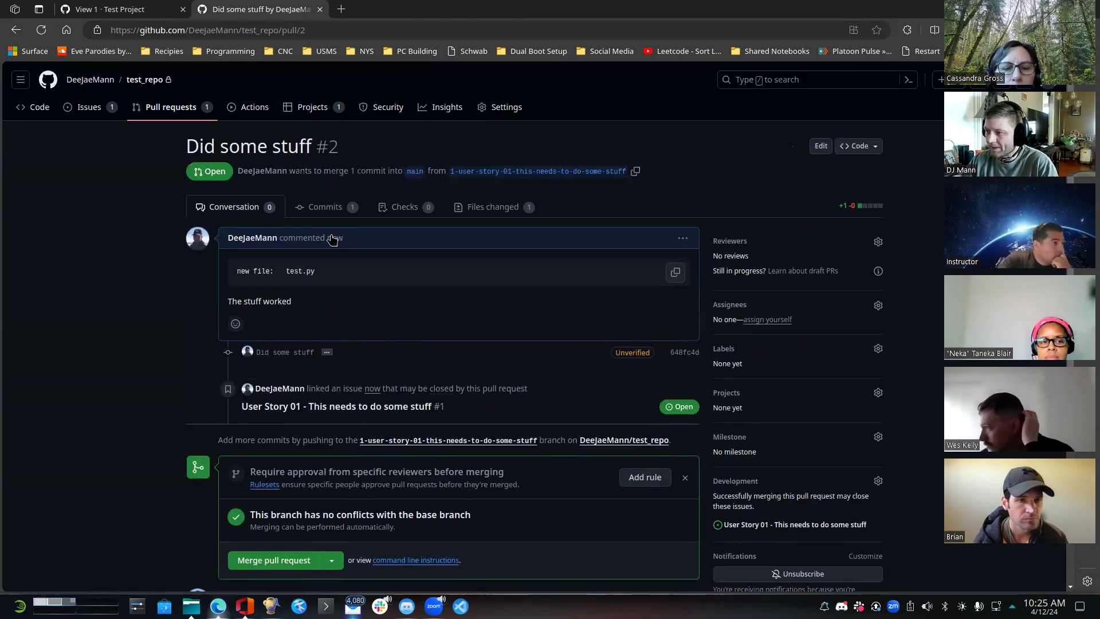
click(500, 209)
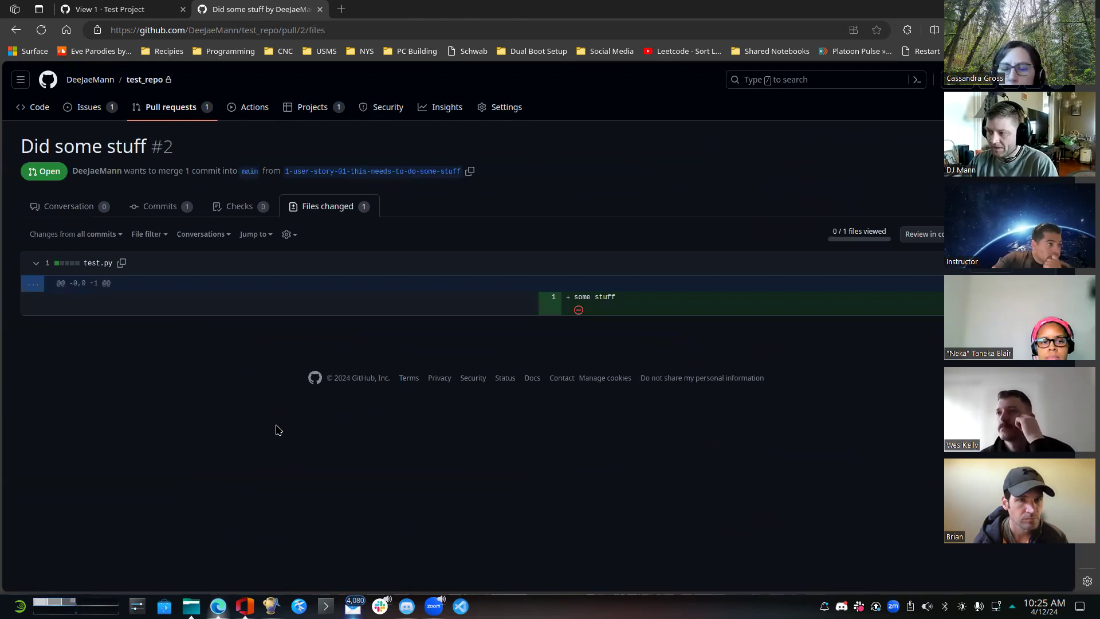
click(75, 218)
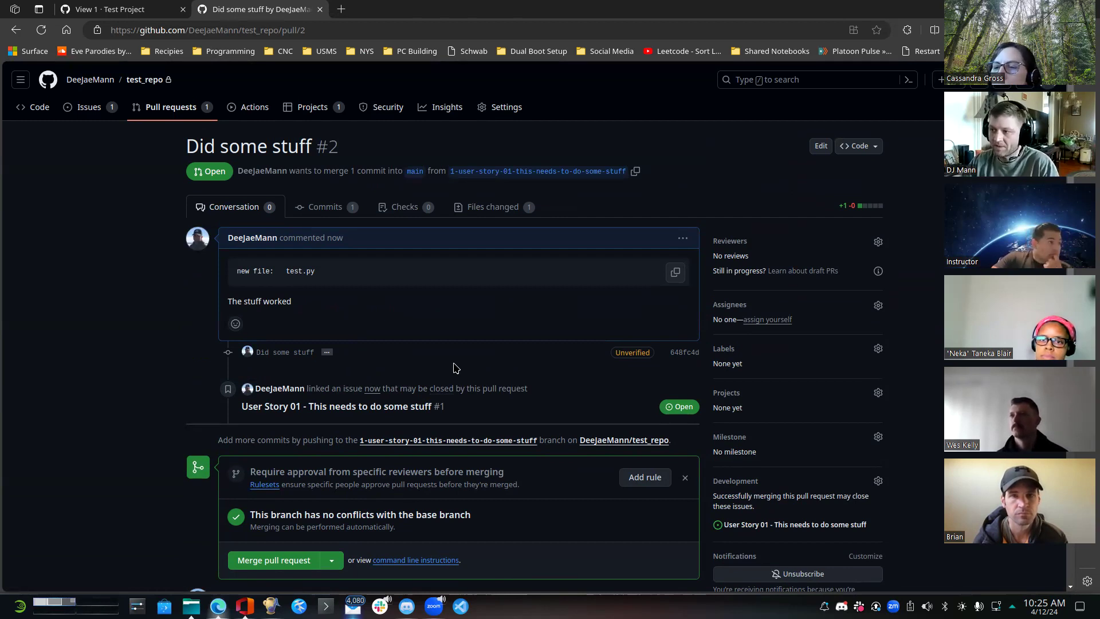
click(324, 207)
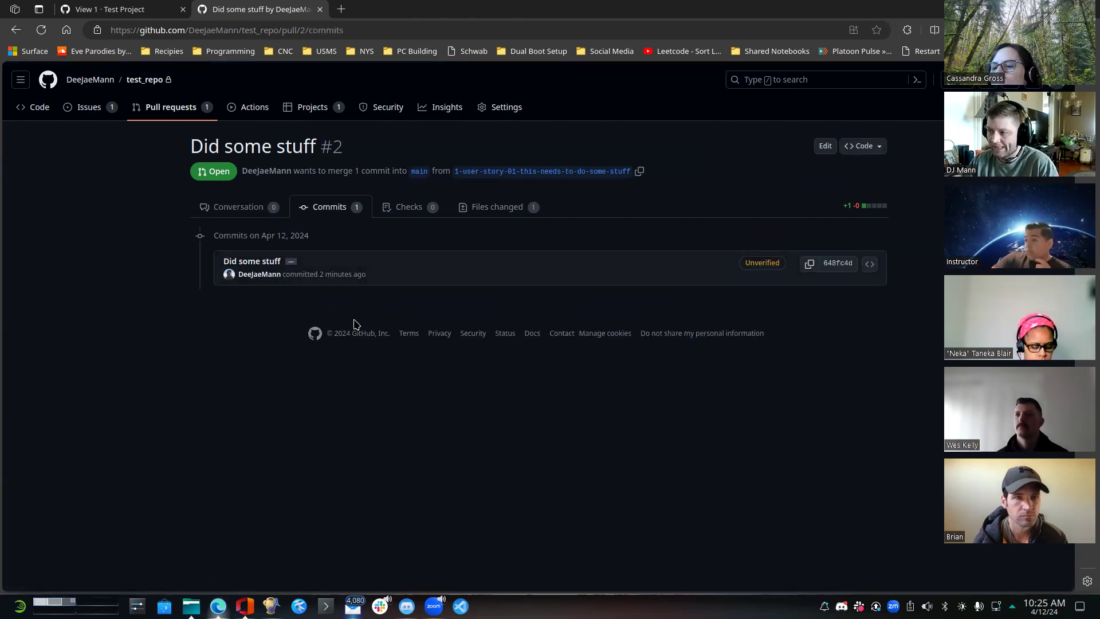
- Merge the "Did some stuff" pull request into main, keeping the suggested merge commit message
click(238, 207)
scroll(490, 362, down, 4)
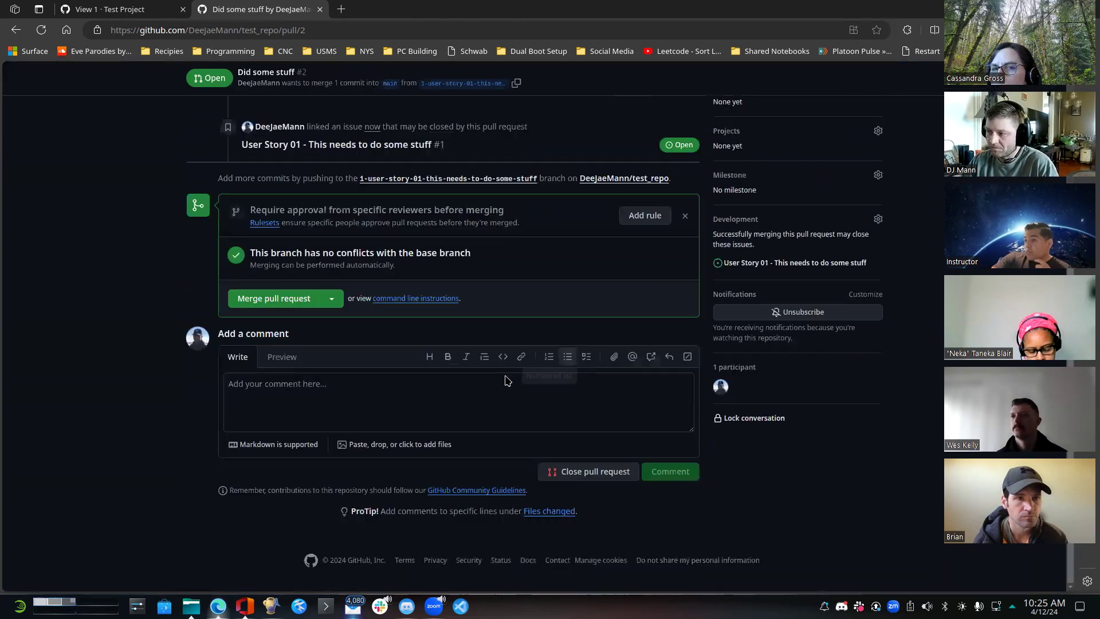
click(274, 299)
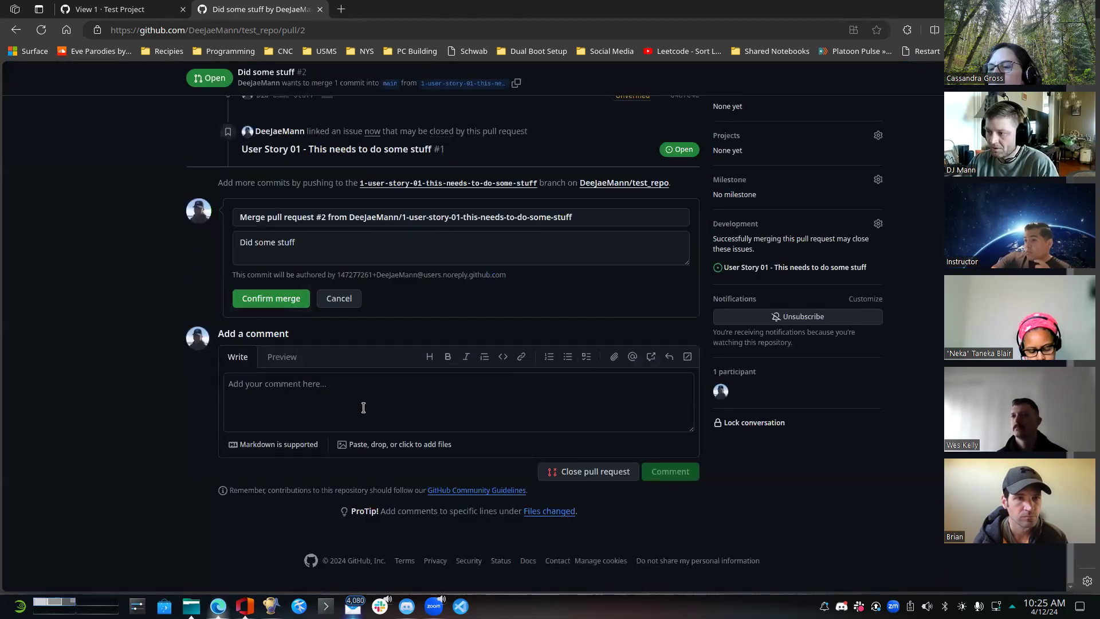
click(270, 306)
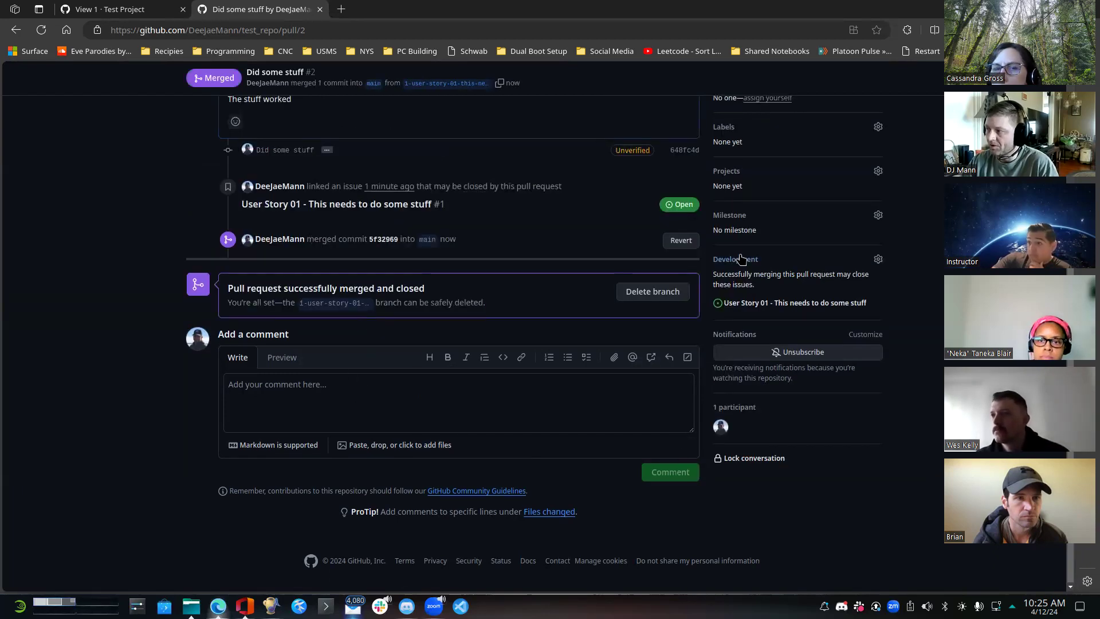
- Assign the merged pull request to yourself and add it to Test Project
scroll(728, 275, up, 4)
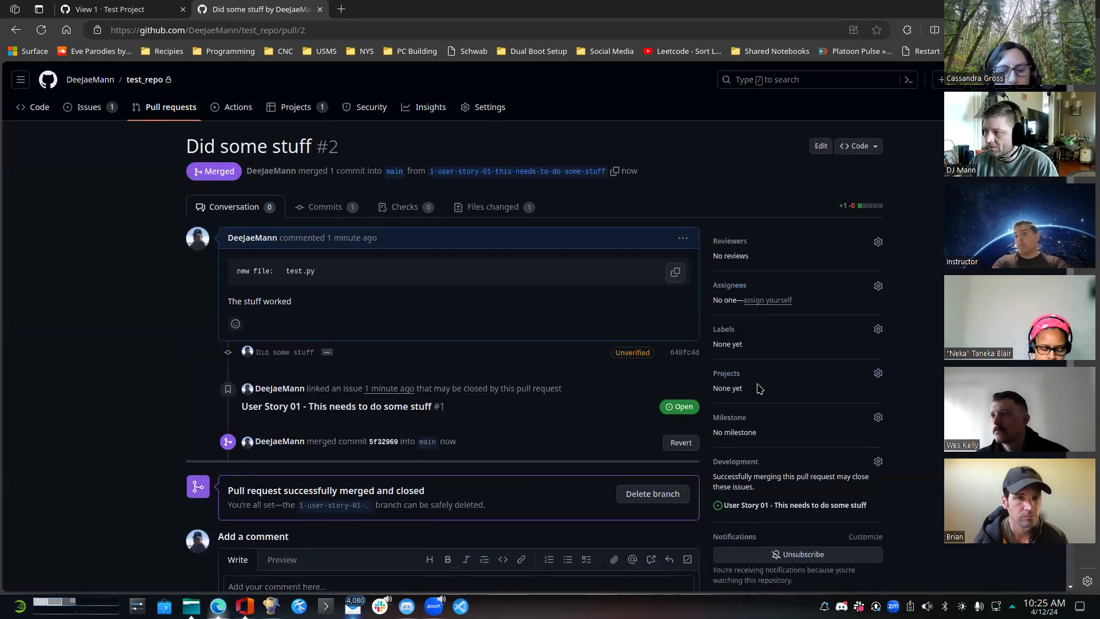
click(770, 300)
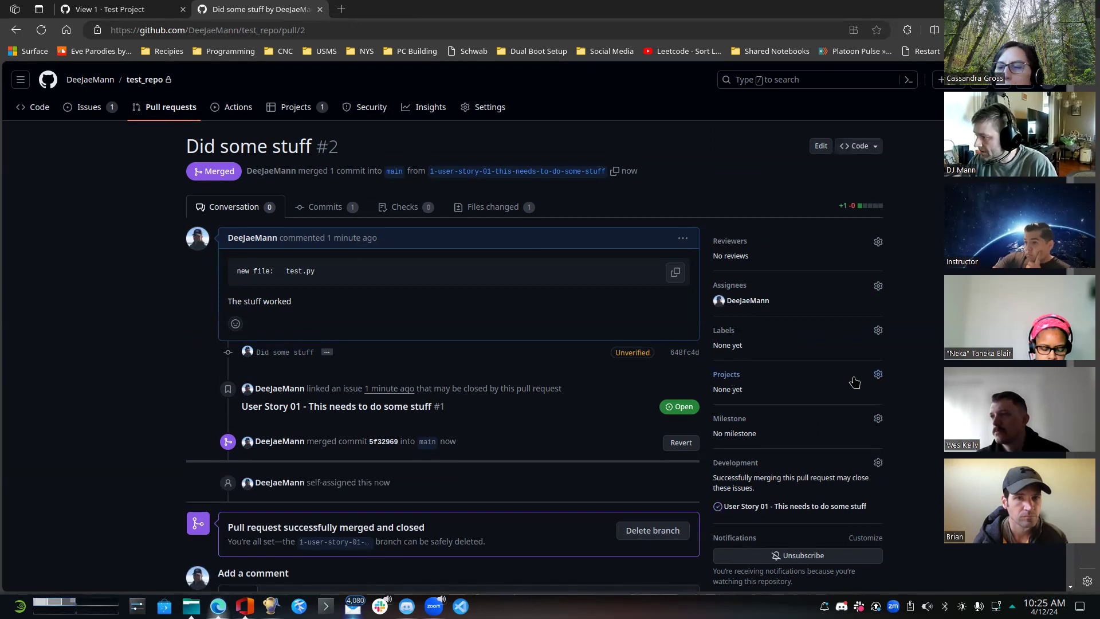
click(876, 375)
click(765, 464)
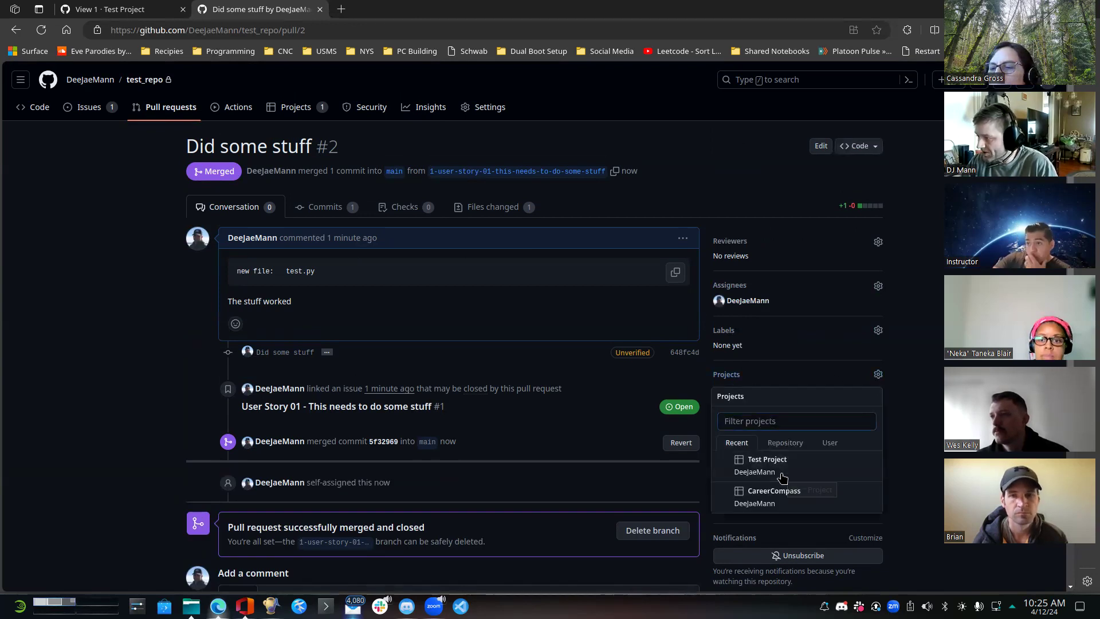
key(Escape)
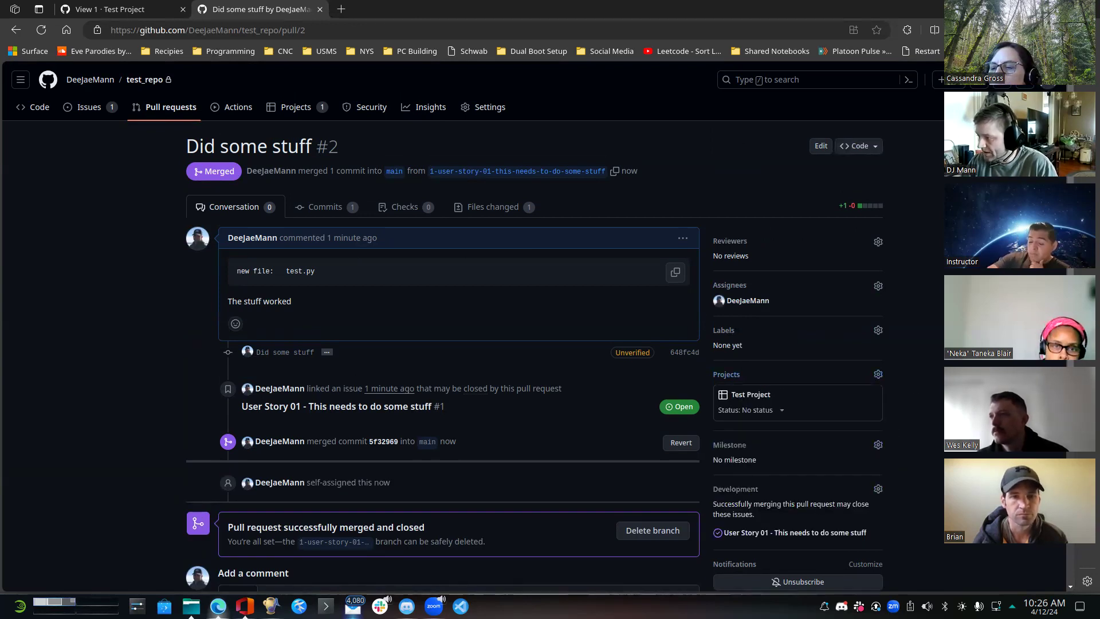
- Review the merged pull request's timeline, the test_repo open issues list and the Test Project table
scroll(147, 347, down, 2)
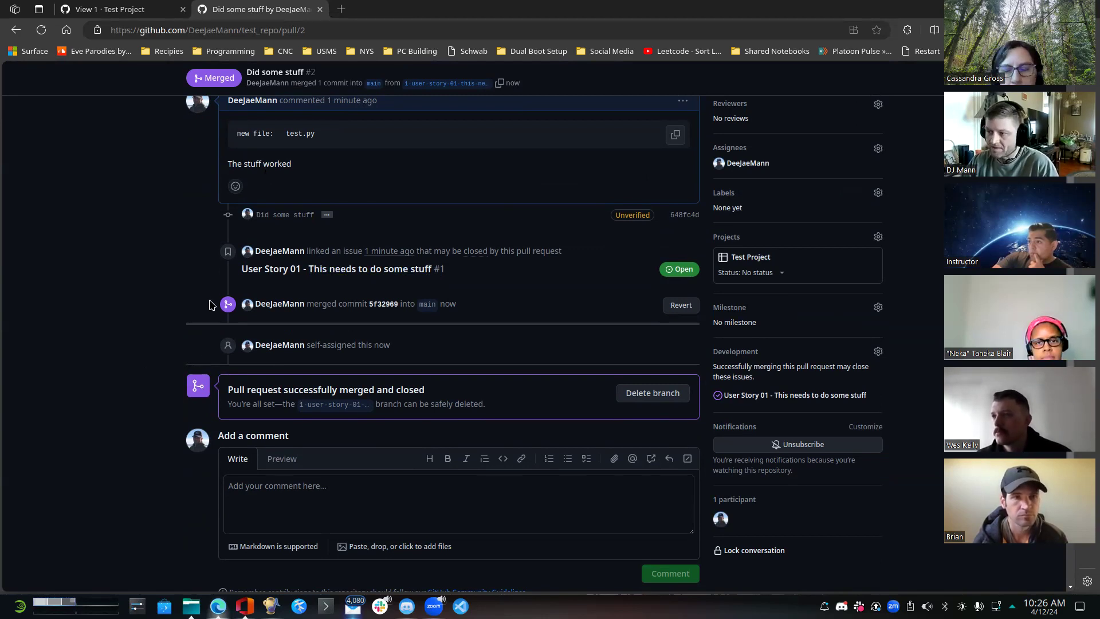
scroll(147, 341, up, 2)
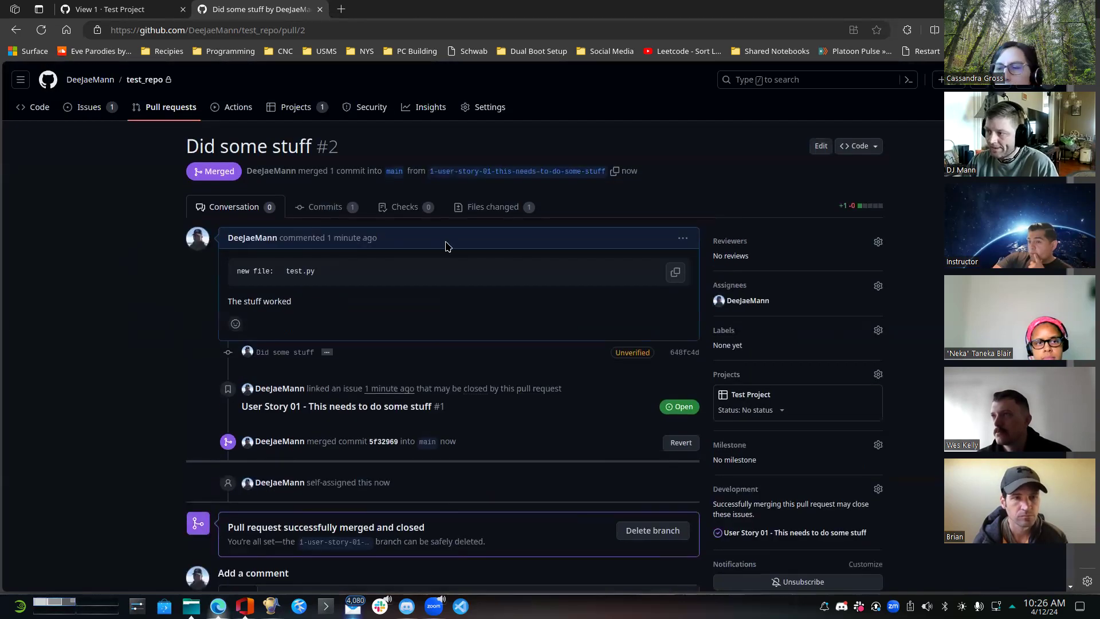
scroll(478, 335, down, 3)
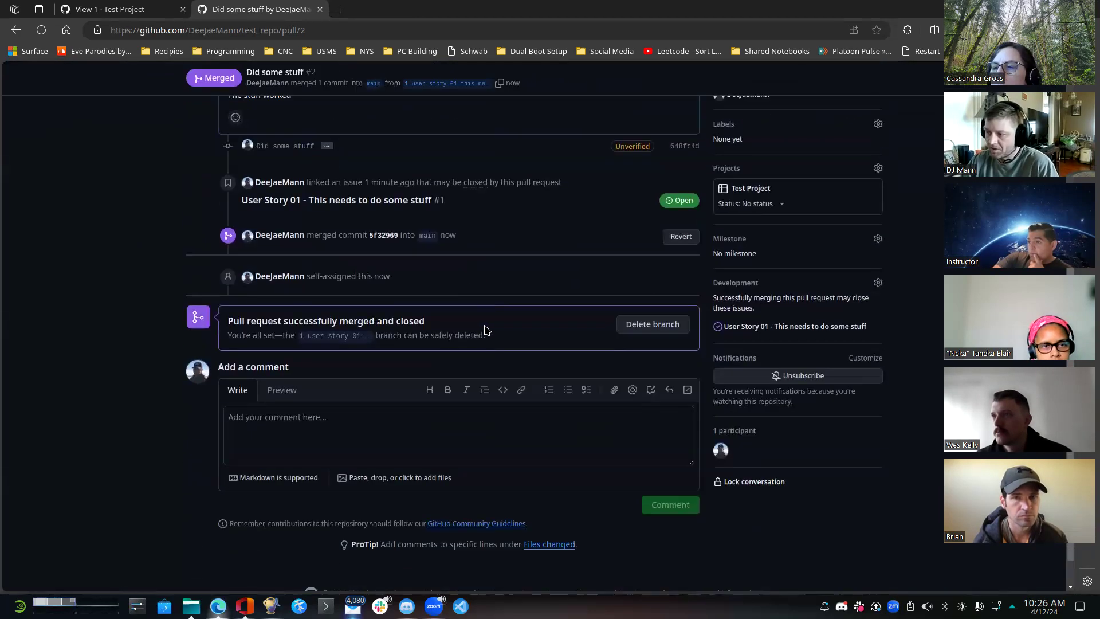
click(337, 413)
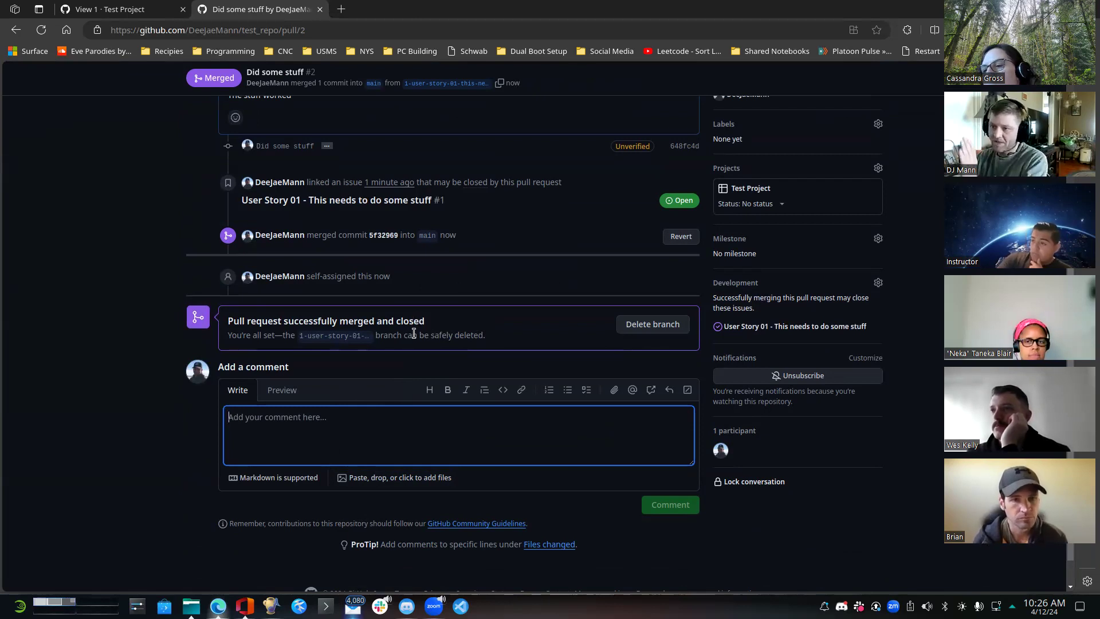
scroll(392, 346, up, 4)
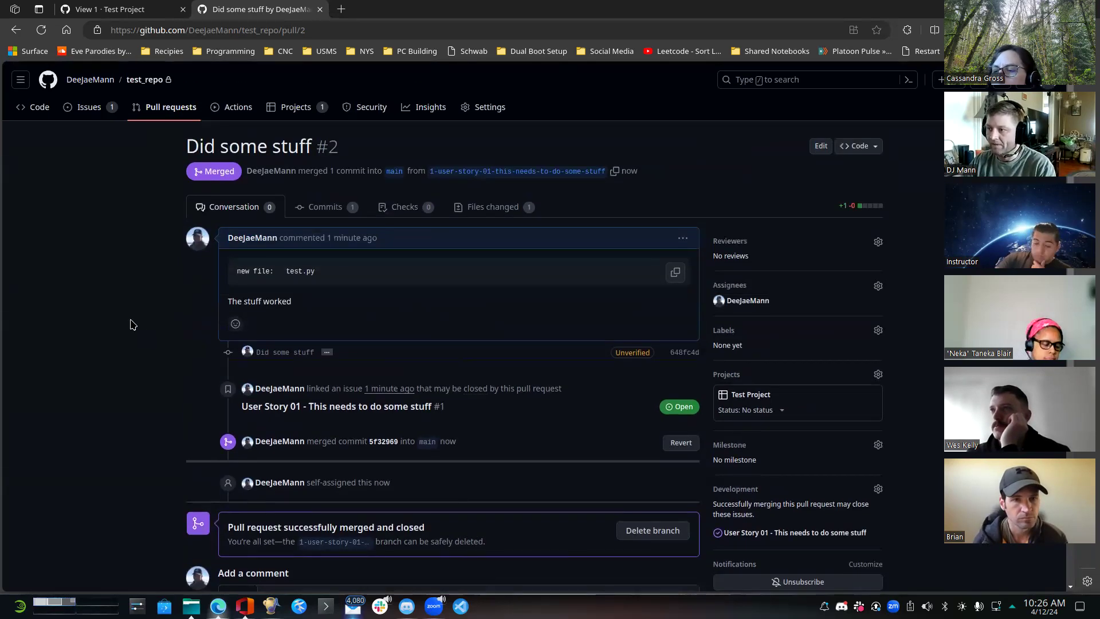
click(87, 117)
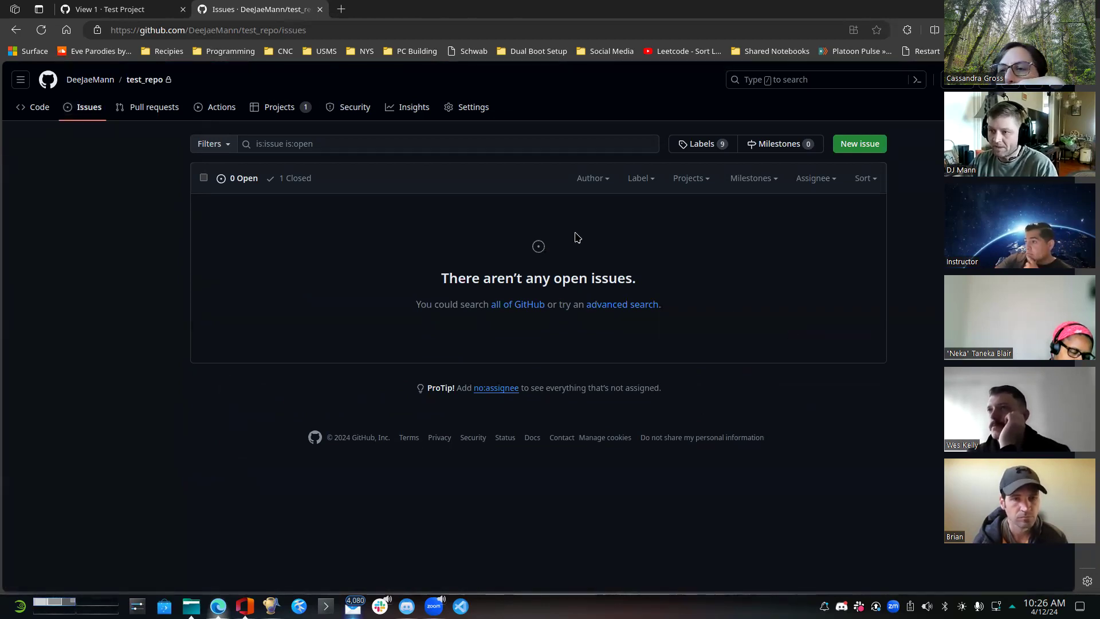
click(112, 7)
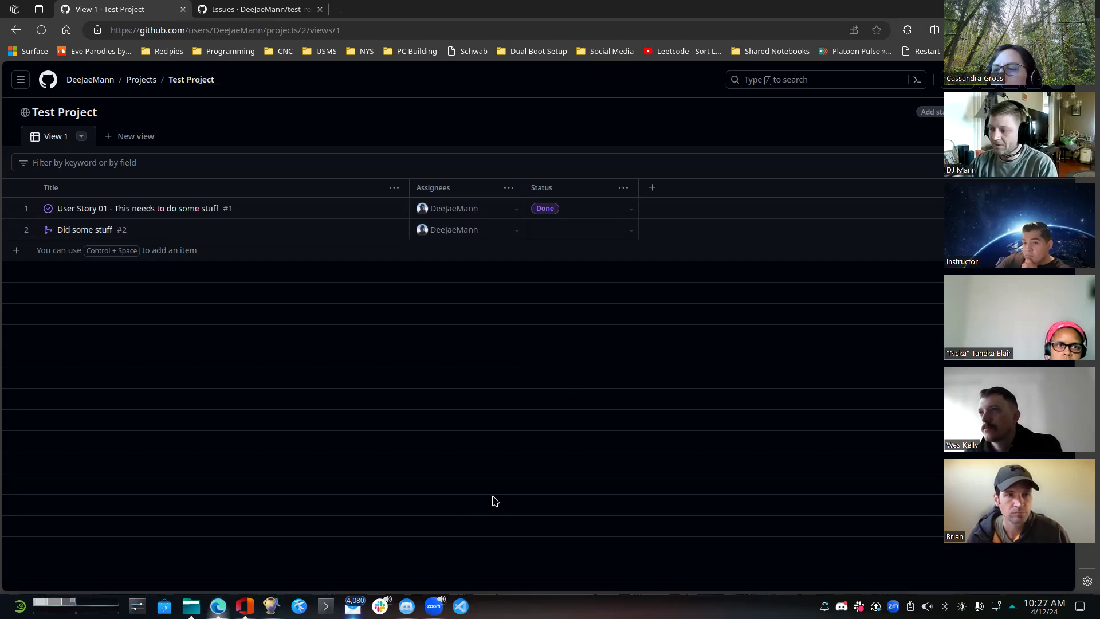
- Switch to the Konsole terminal, list the issue branch's files with ls, and check out the main branch
mouse_move(326, 605)
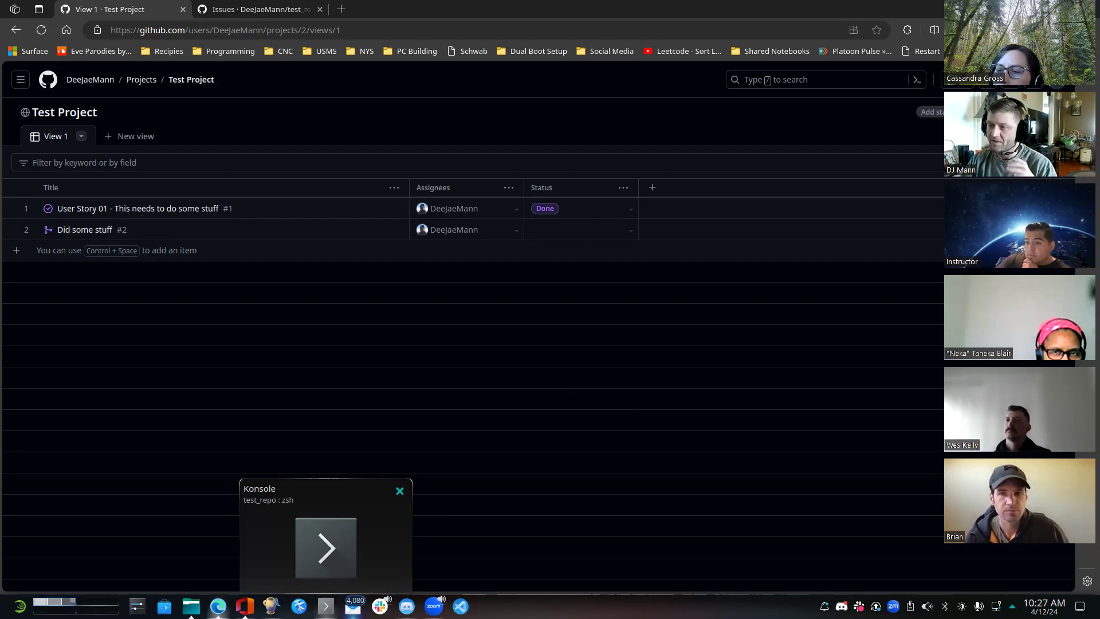
mouse_move(365, 601)
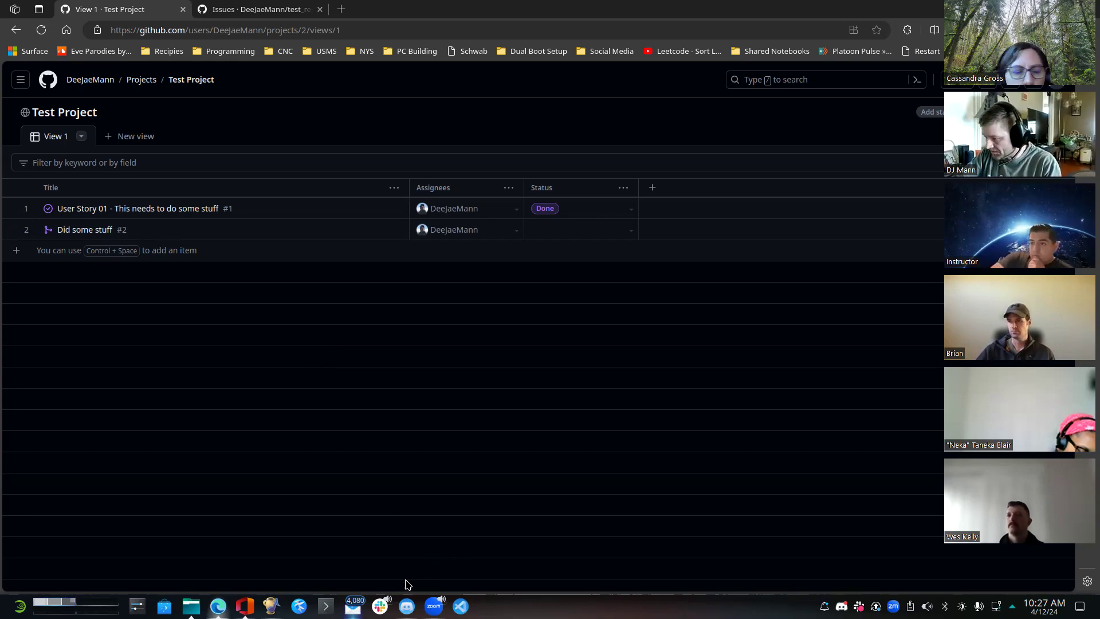
click(326, 606)
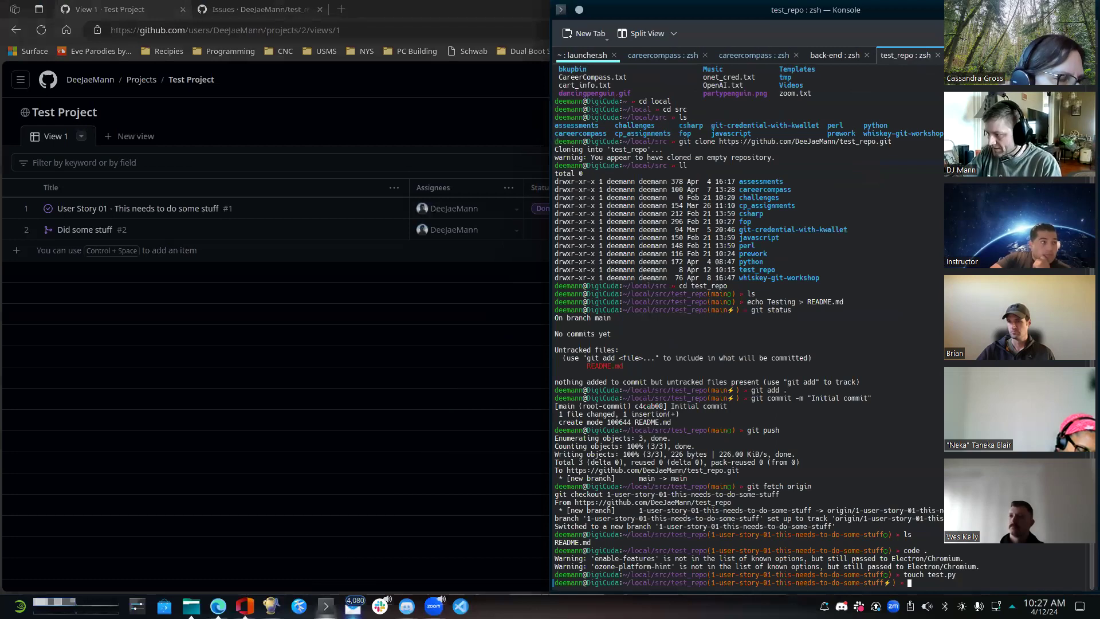
text(ls)
key(Return)
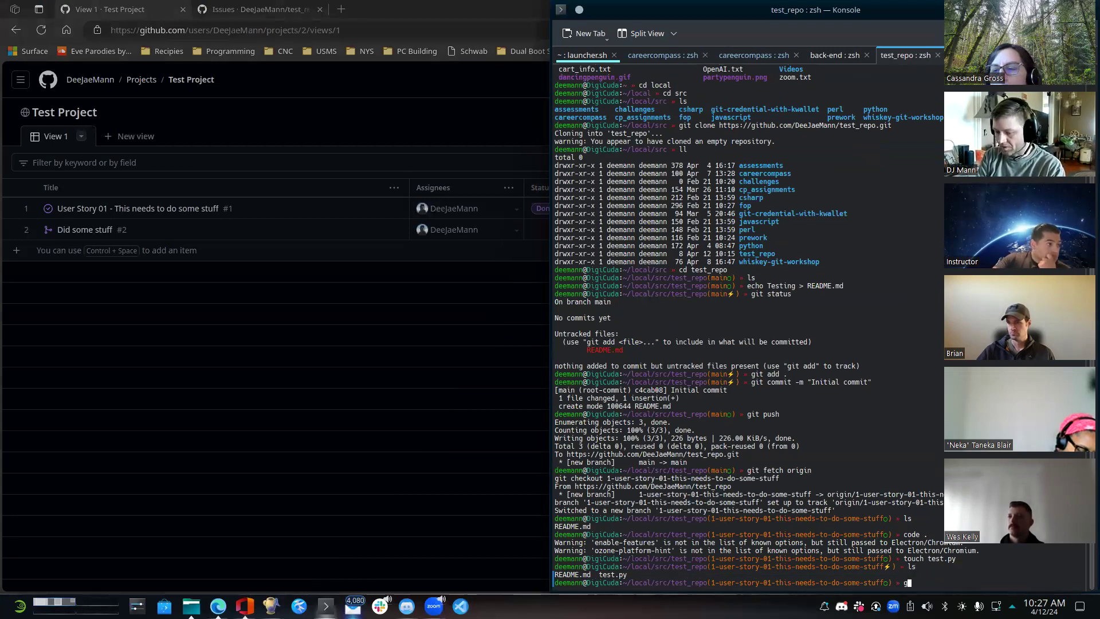
text(git checkout main)
key(Return)
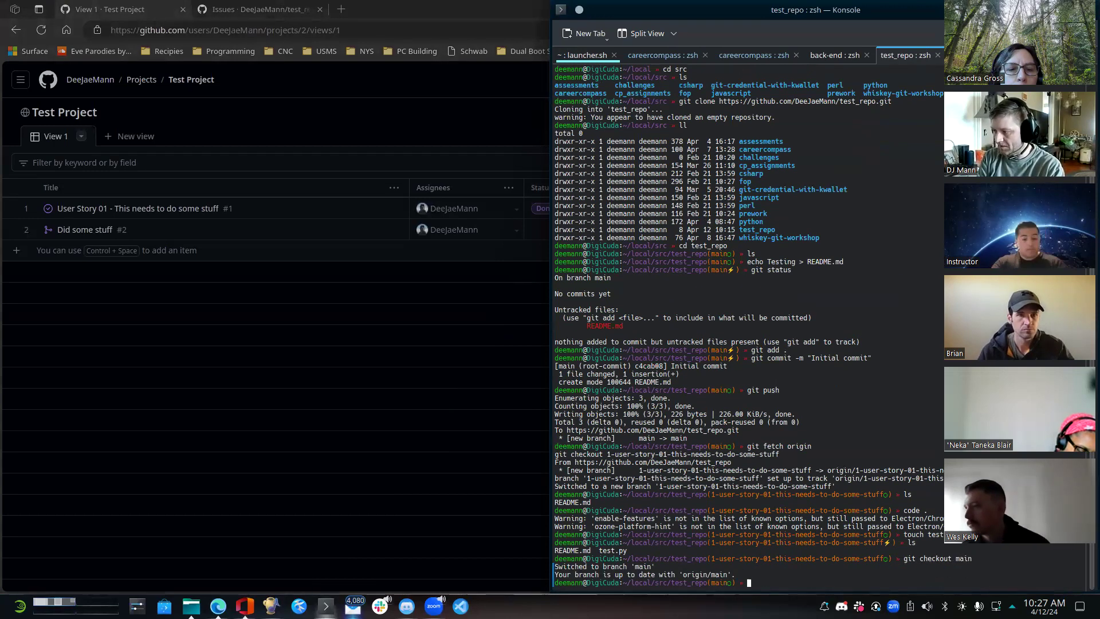
- List the files in the local main branch with ls
text(git)
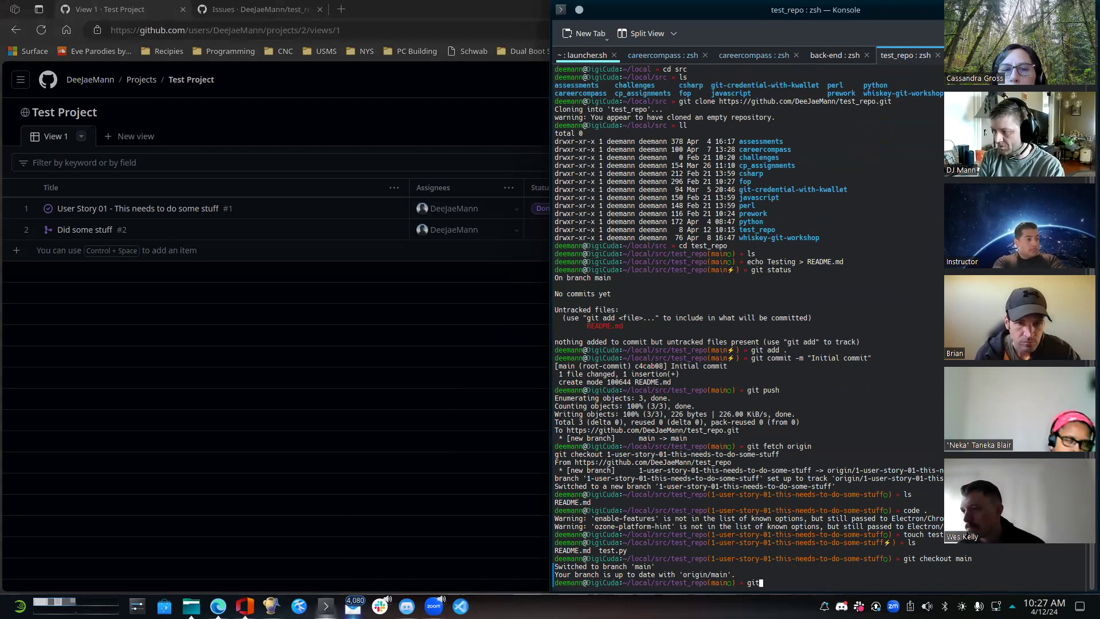
key(BackSpace)
key(BackSpace)
key(BackSpace)
text(l)
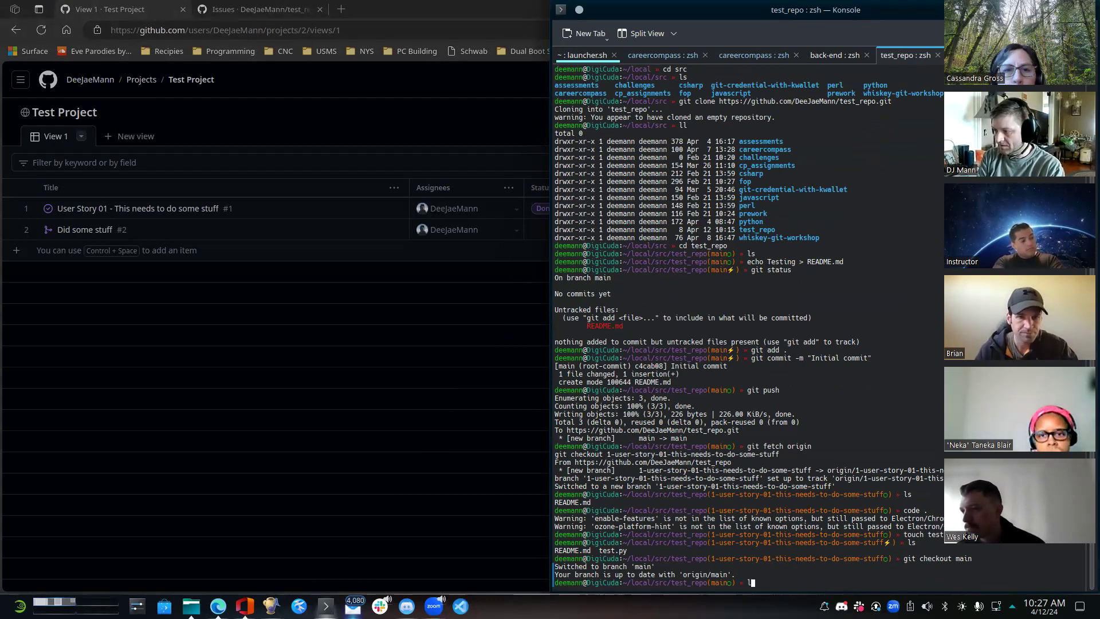
text(s)
key(Return)
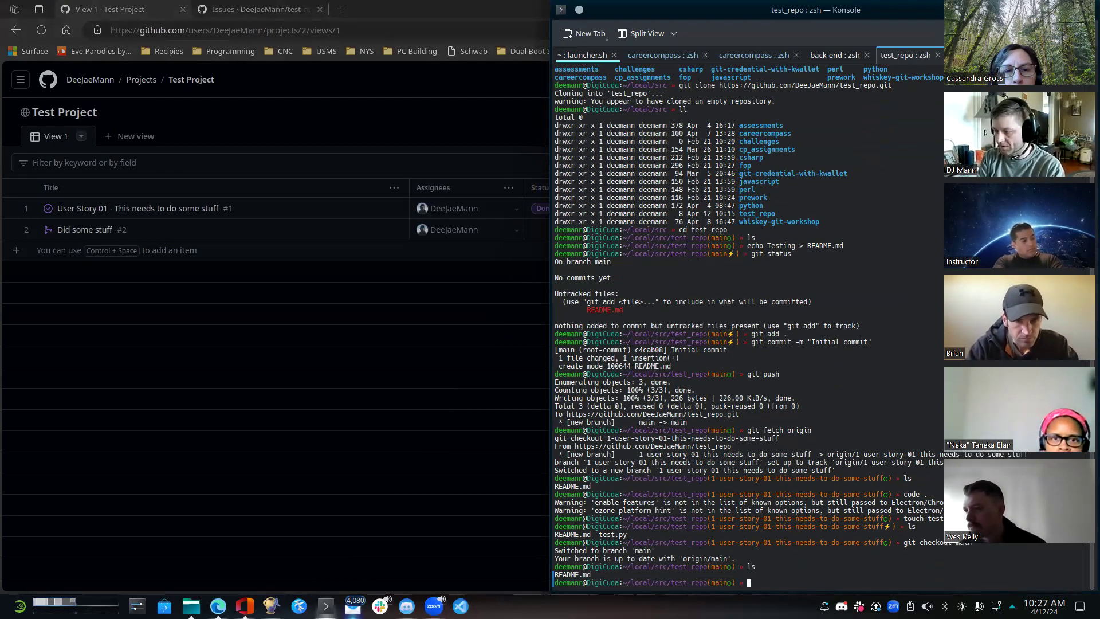
- Pull the merged changes into local main with git pull and list the files again
text(git pull)
key(Return)
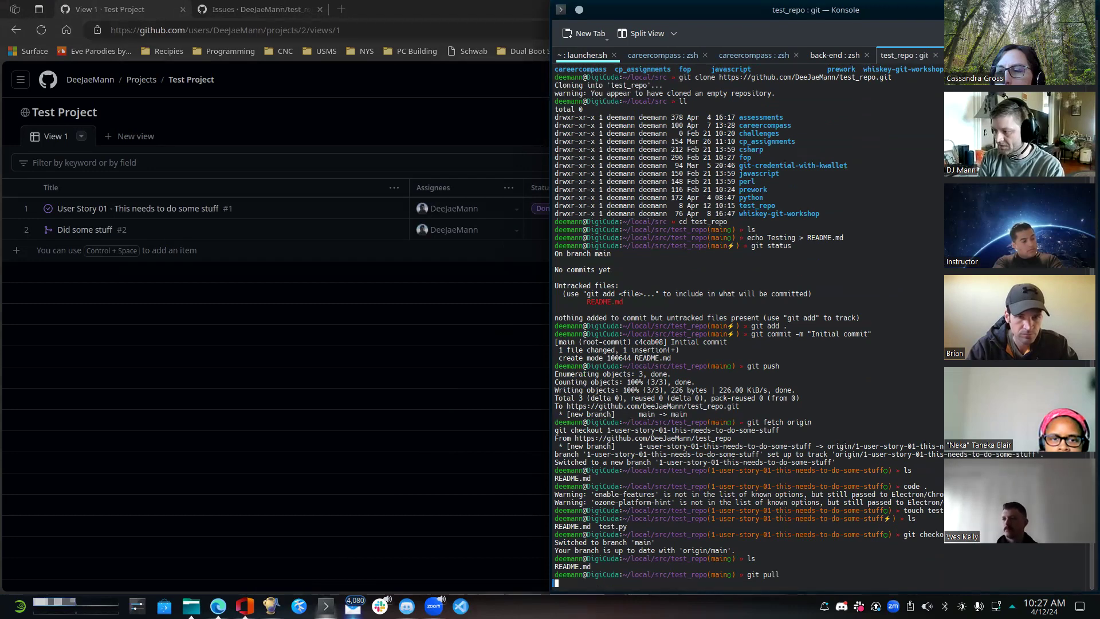
text(ls)
key(Return)
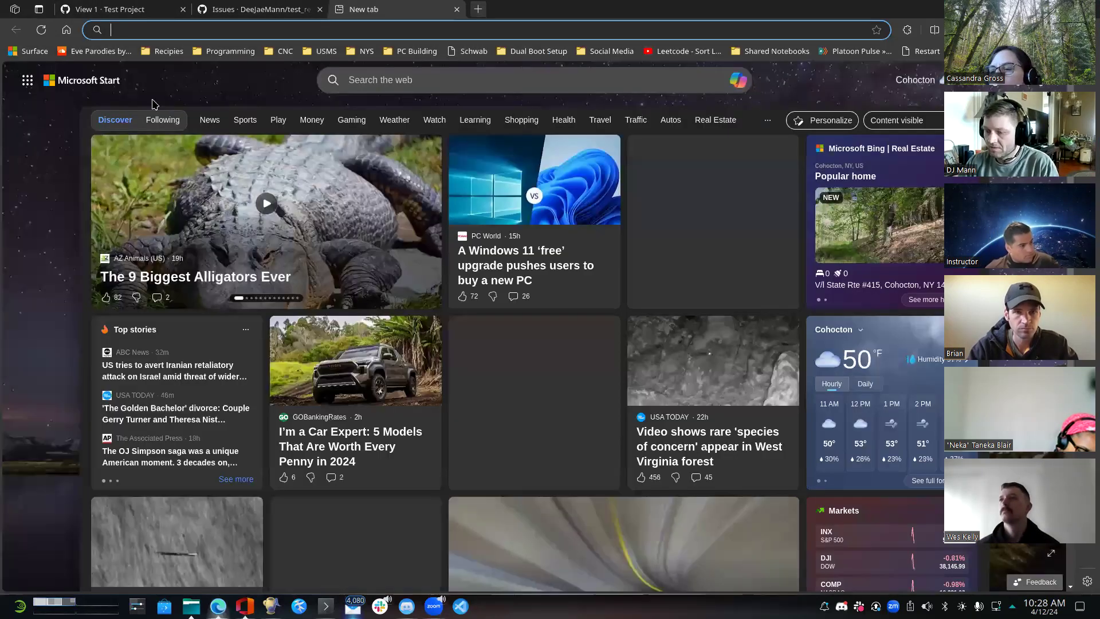
- Switch to the browser, open the careercompass repository from your profile's repositories, and show the full list of your branches
click(144, 17)
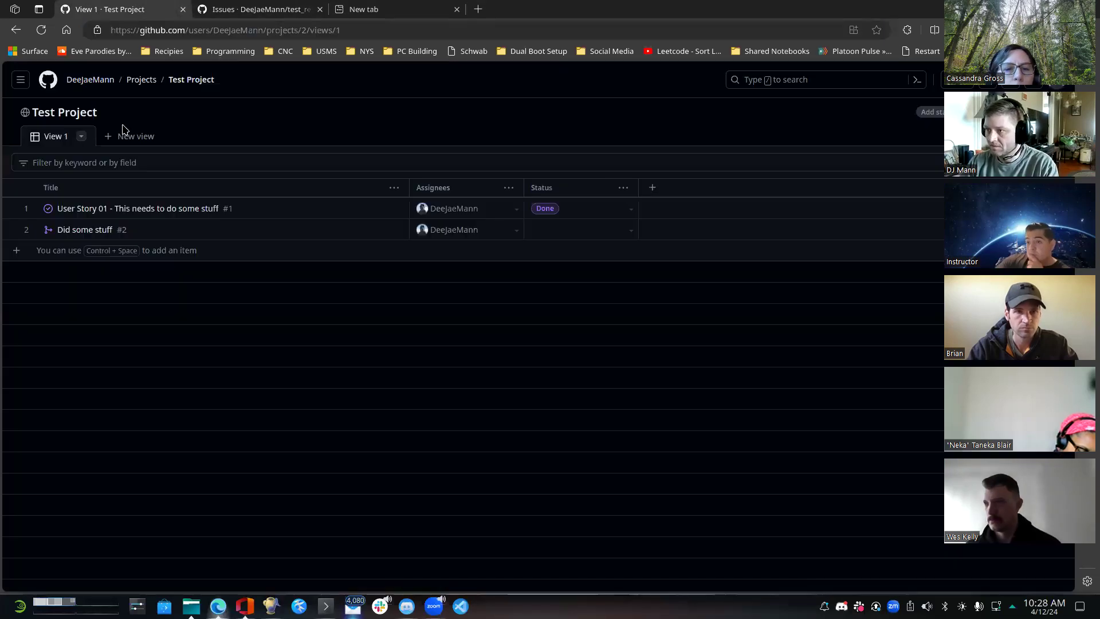
click(244, 16)
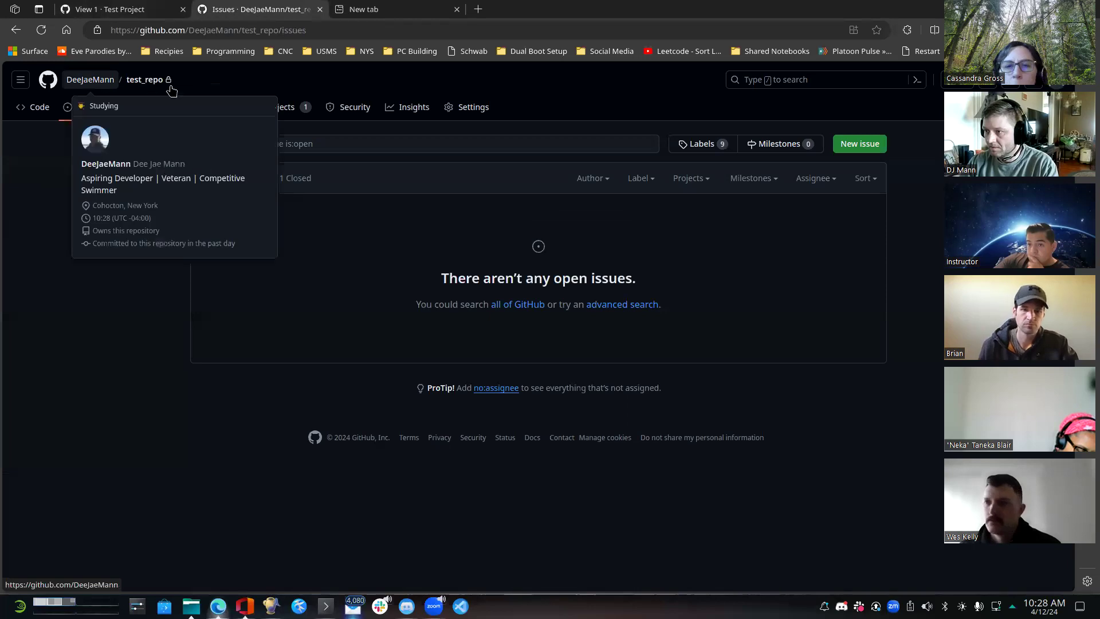
click(75, 85)
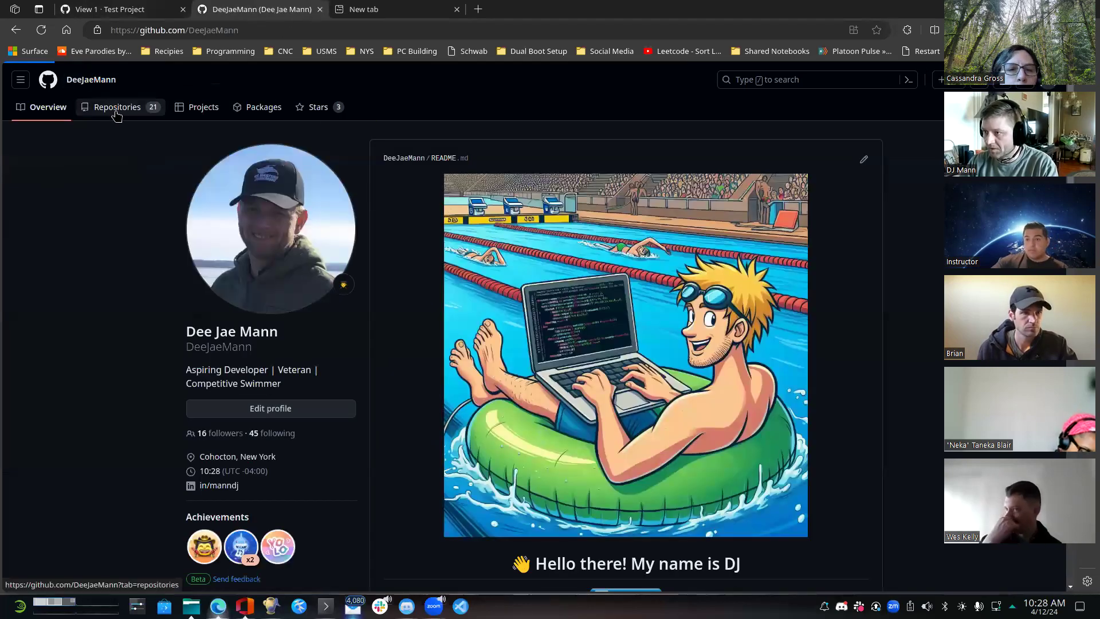
click(114, 113)
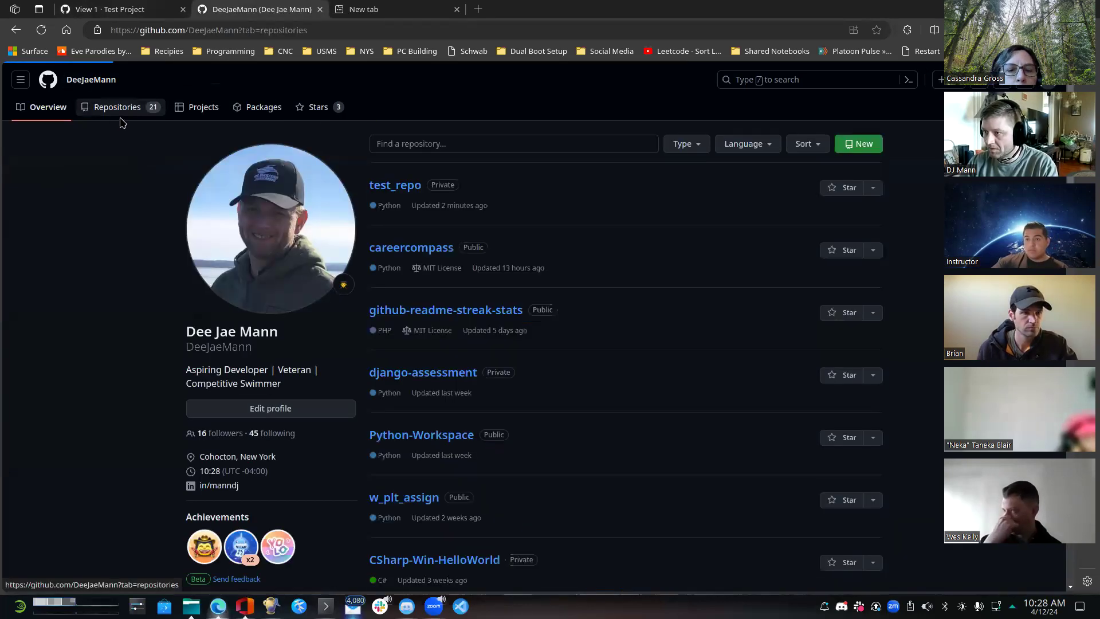
click(408, 259)
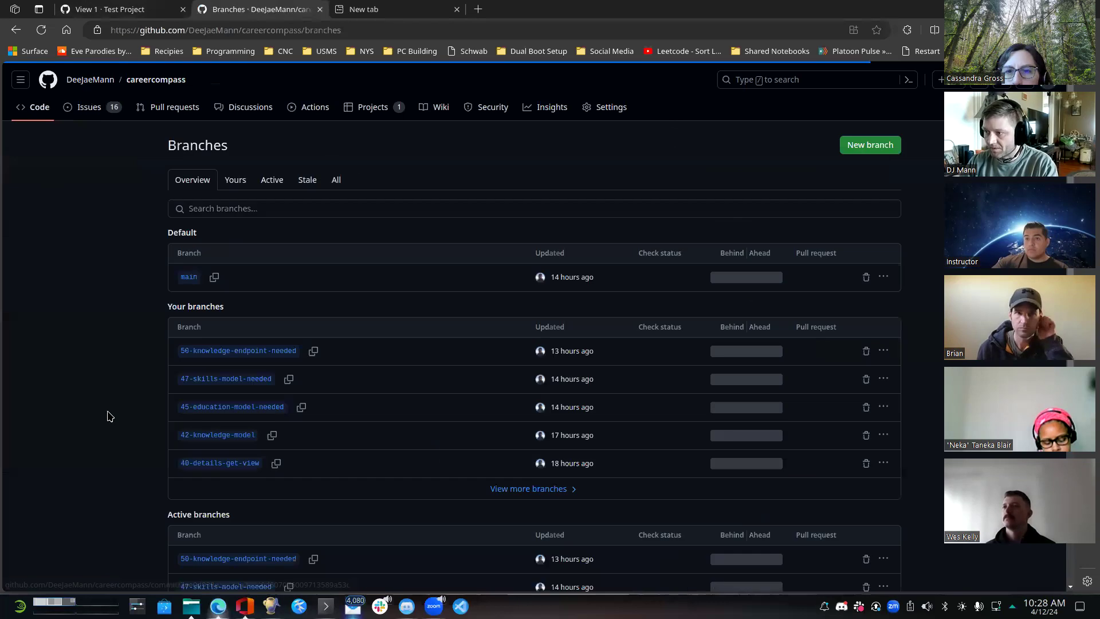
scroll(929, 302, down, 3)
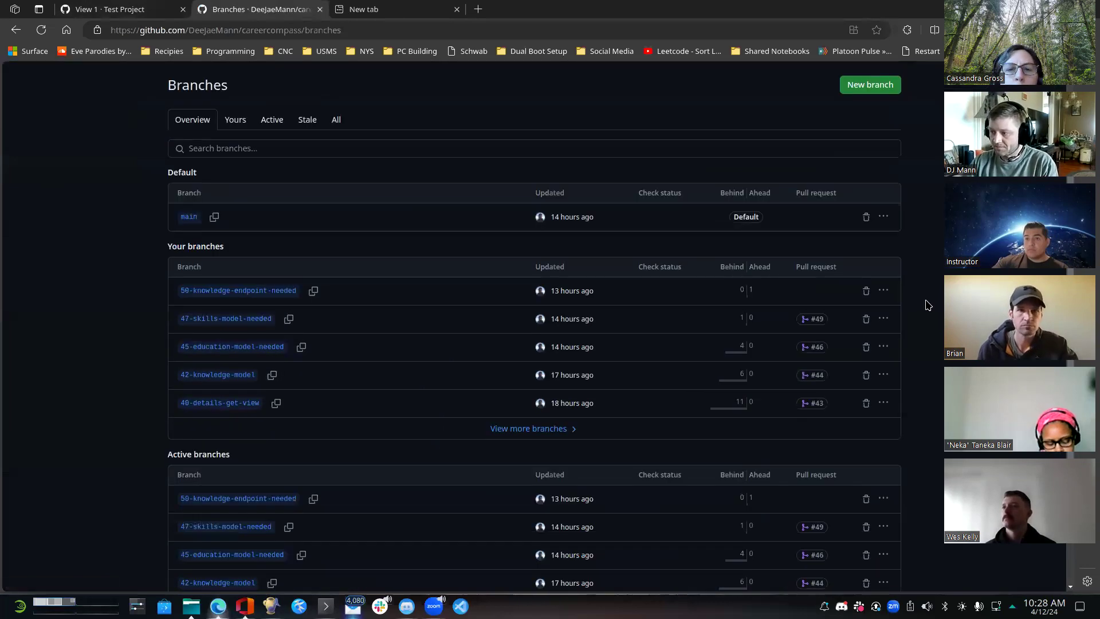
click(512, 289)
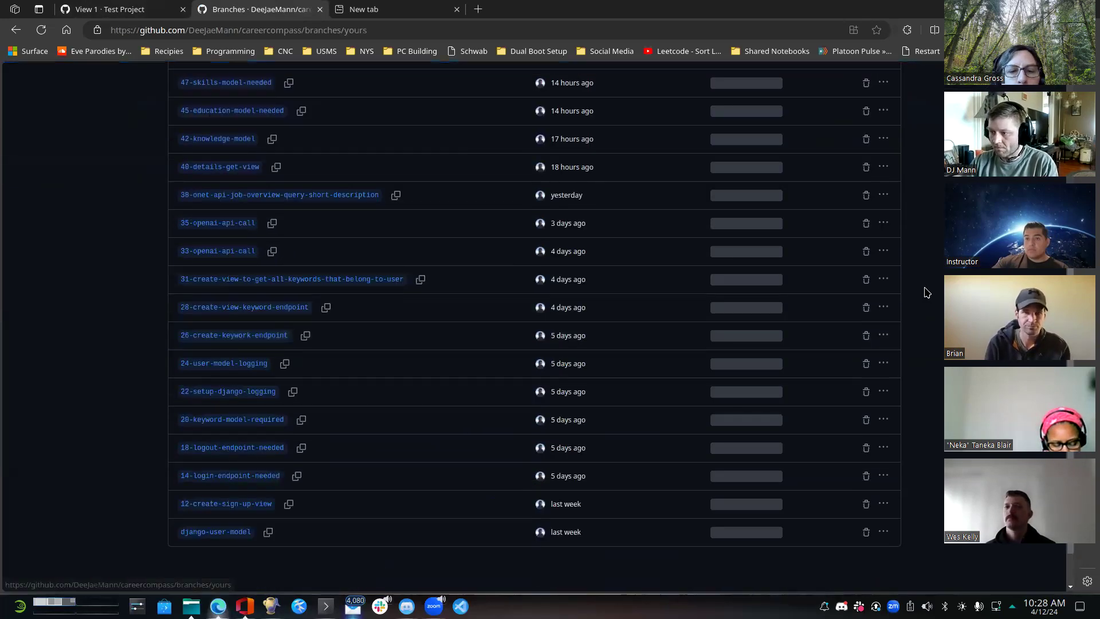
- Examine the careercompass branch names with their linked pull requests, checking back briefly with the Test Project table
scroll(109, 438, up, 2)
scroll(112, 433, up, 1)
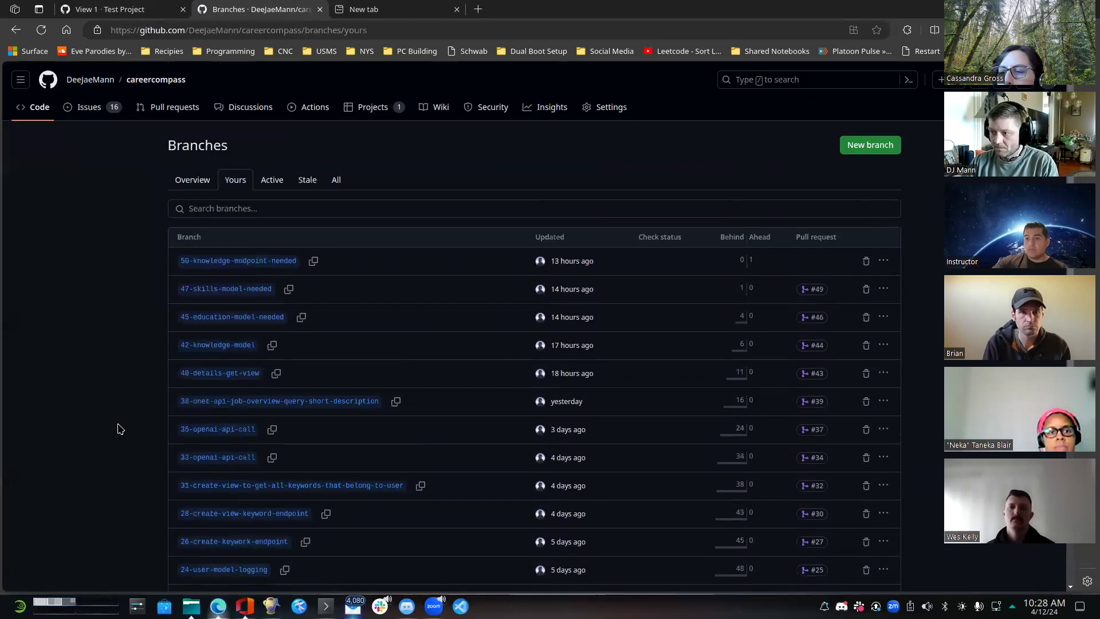
scroll(120, 429, down, 3)
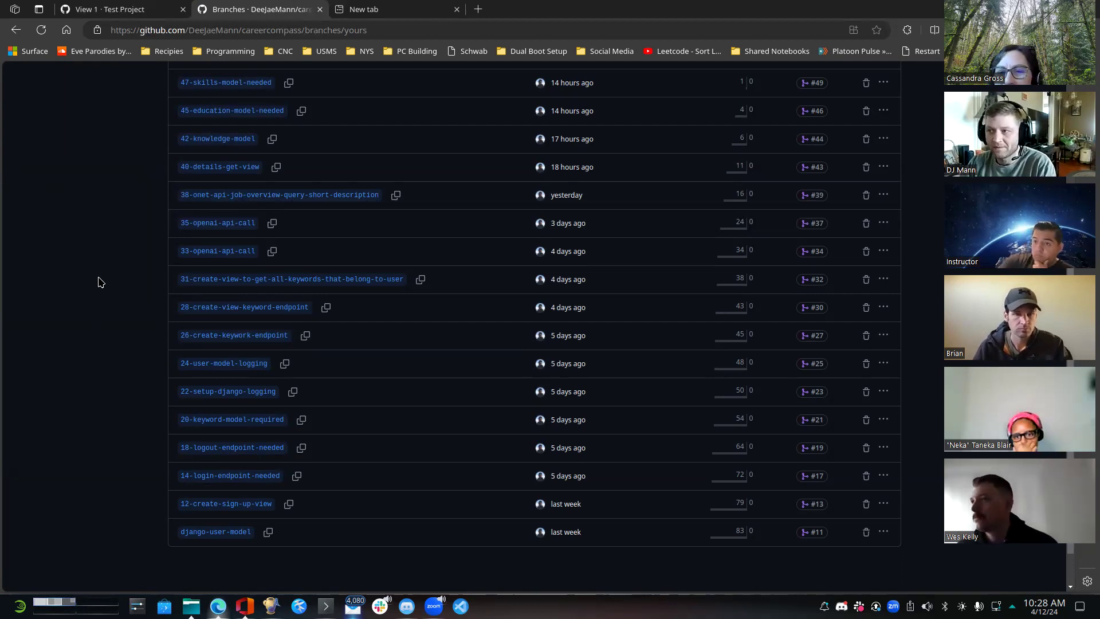
click(123, 9)
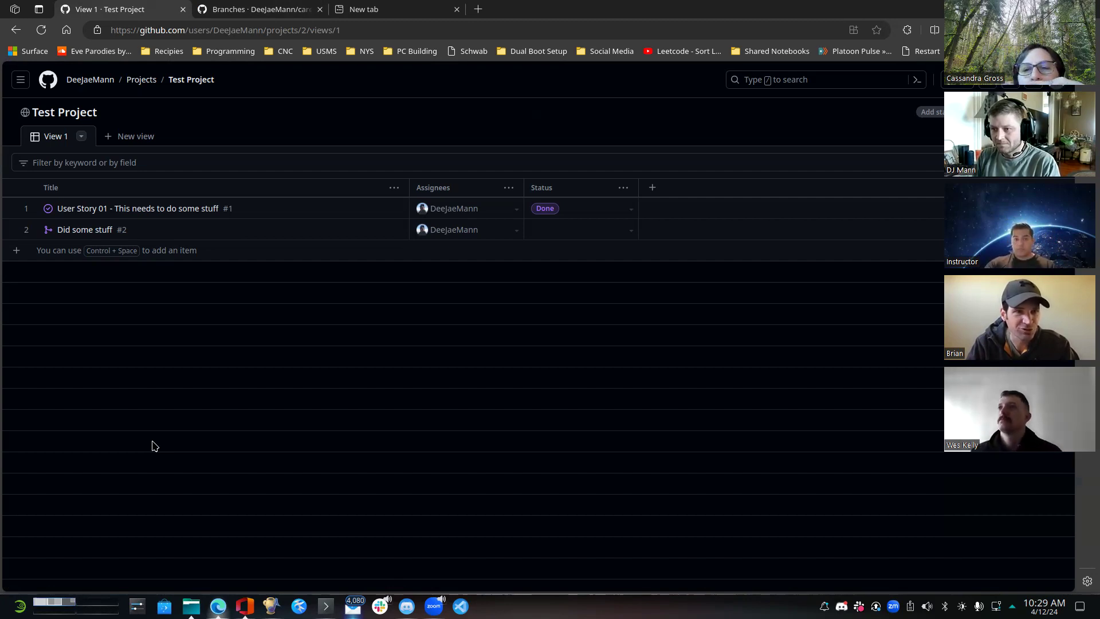
click(245, 9)
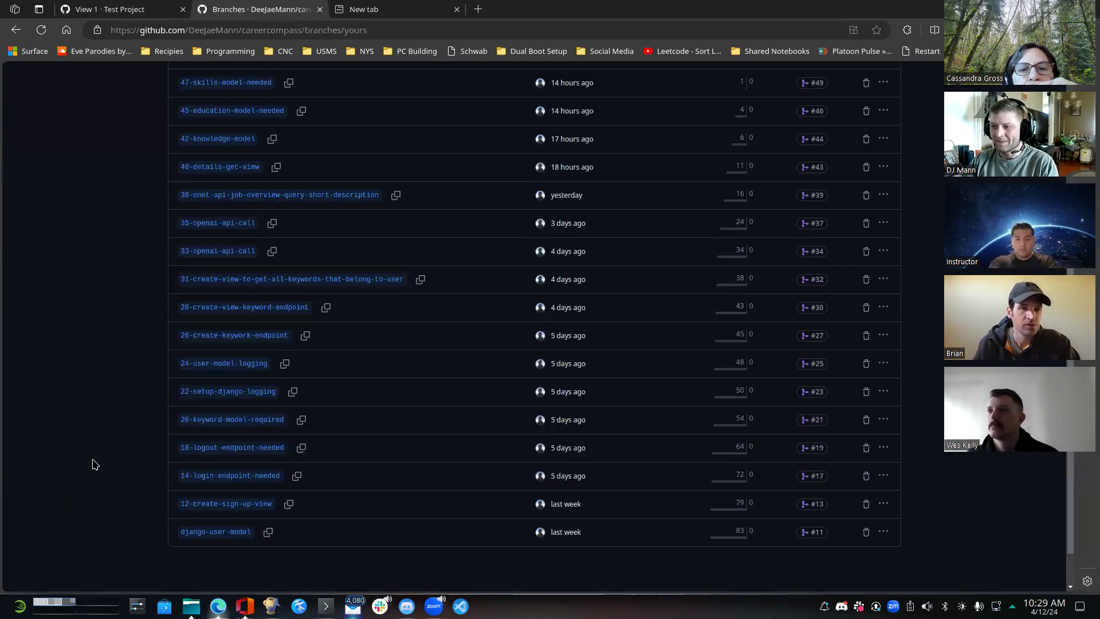
scroll(93, 460, up, 4)
scroll(99, 450, down, 4)
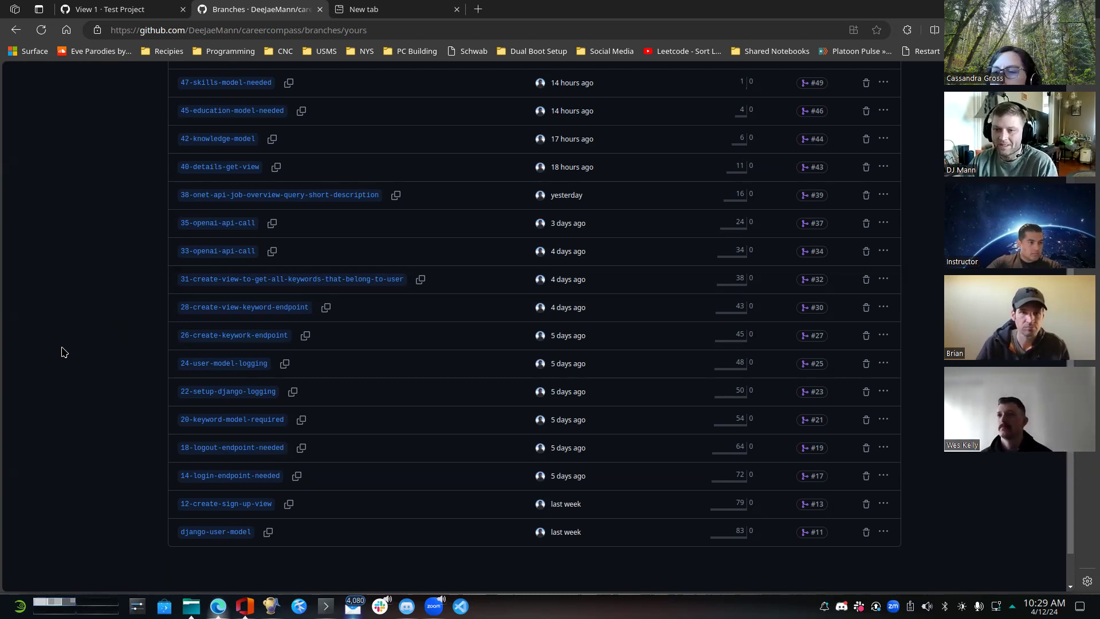
scroll(73, 356, up, 1)
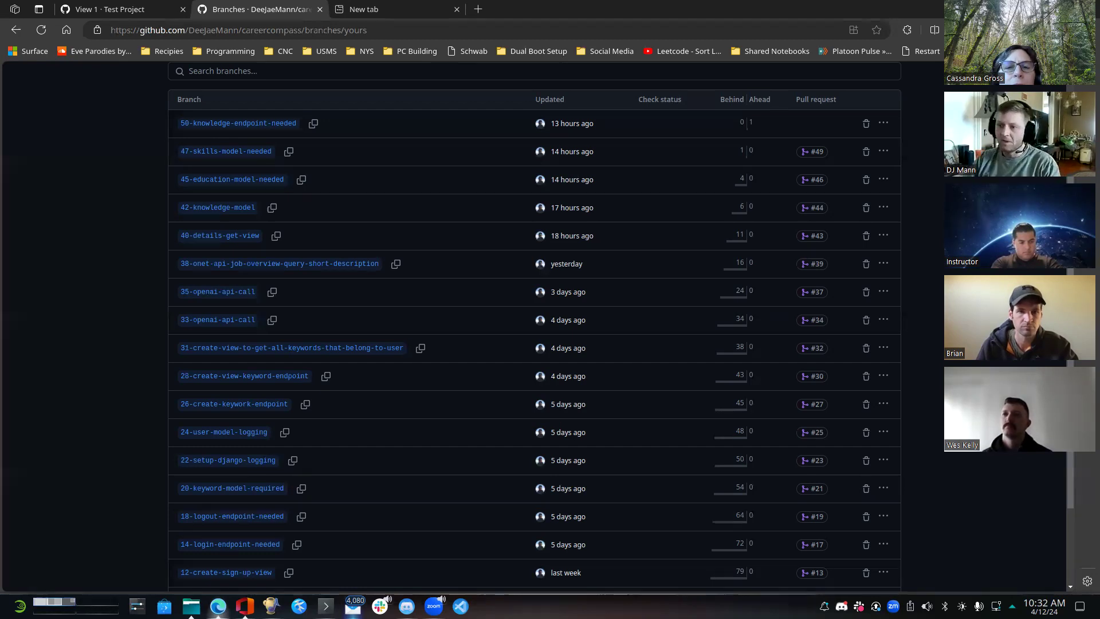
- Open the CareerCompass project linked to the careercompass repository and show its Boards view
click(123, 10)
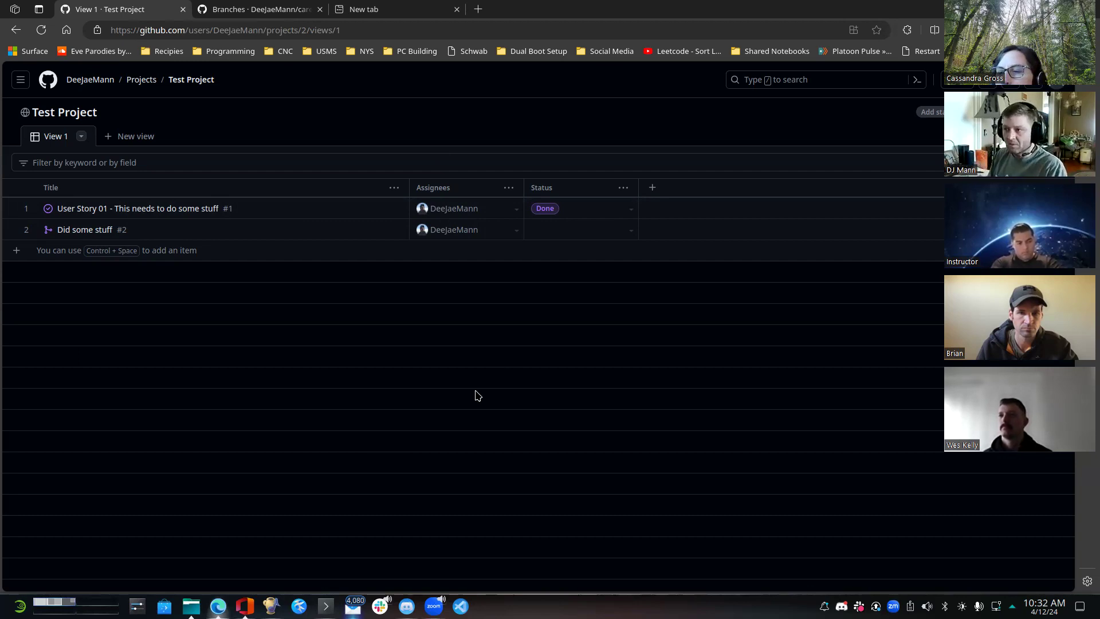
click(286, 9)
scroll(183, 340, up, 3)
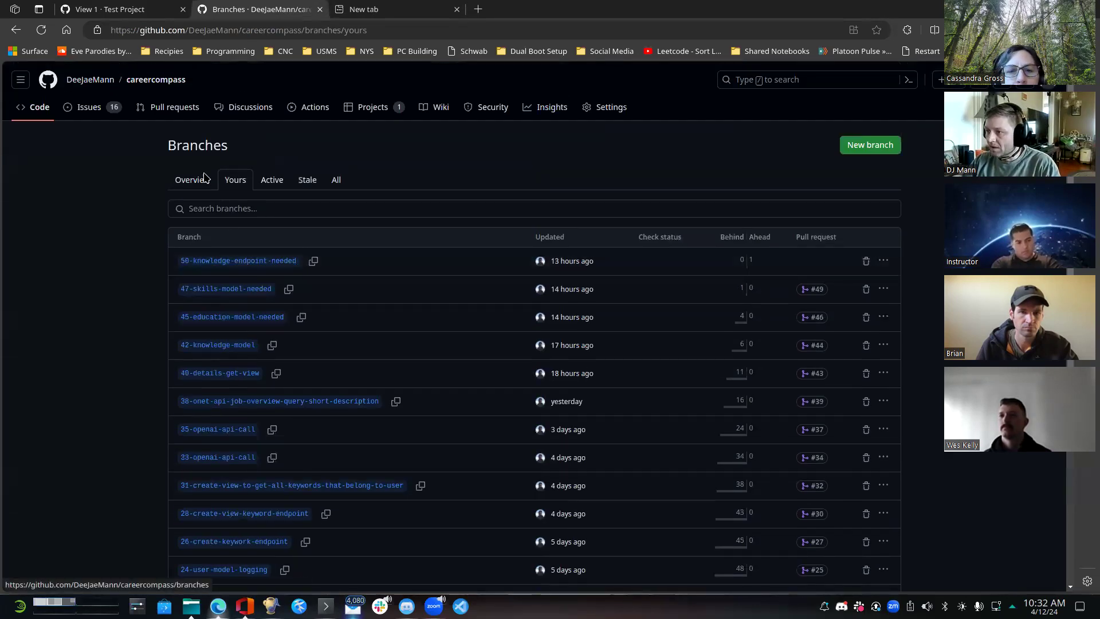
click(362, 111)
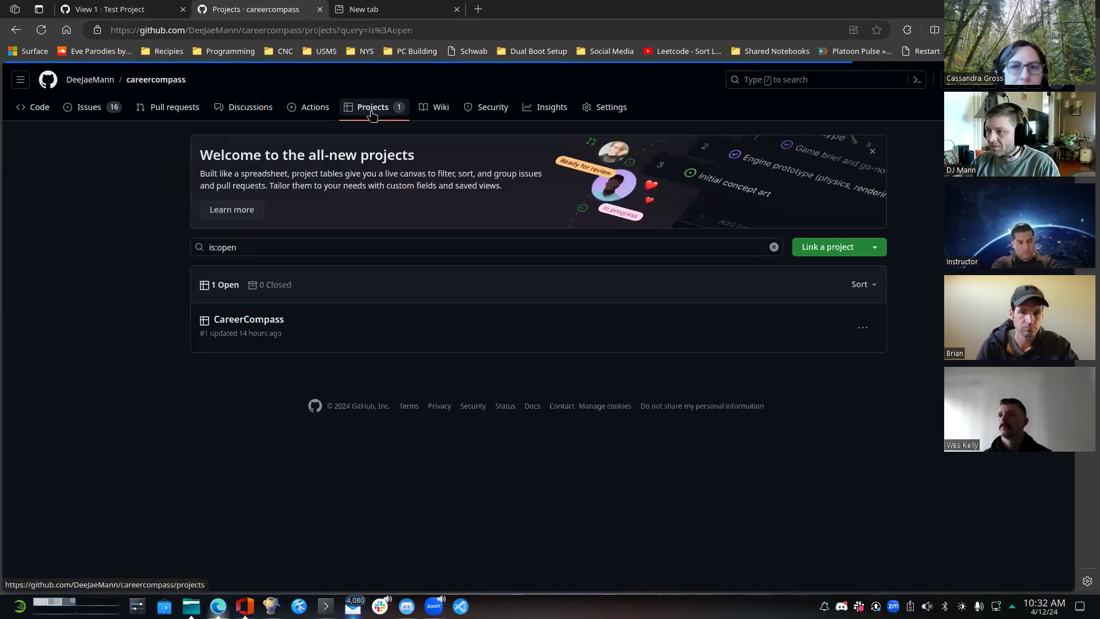
click(280, 319)
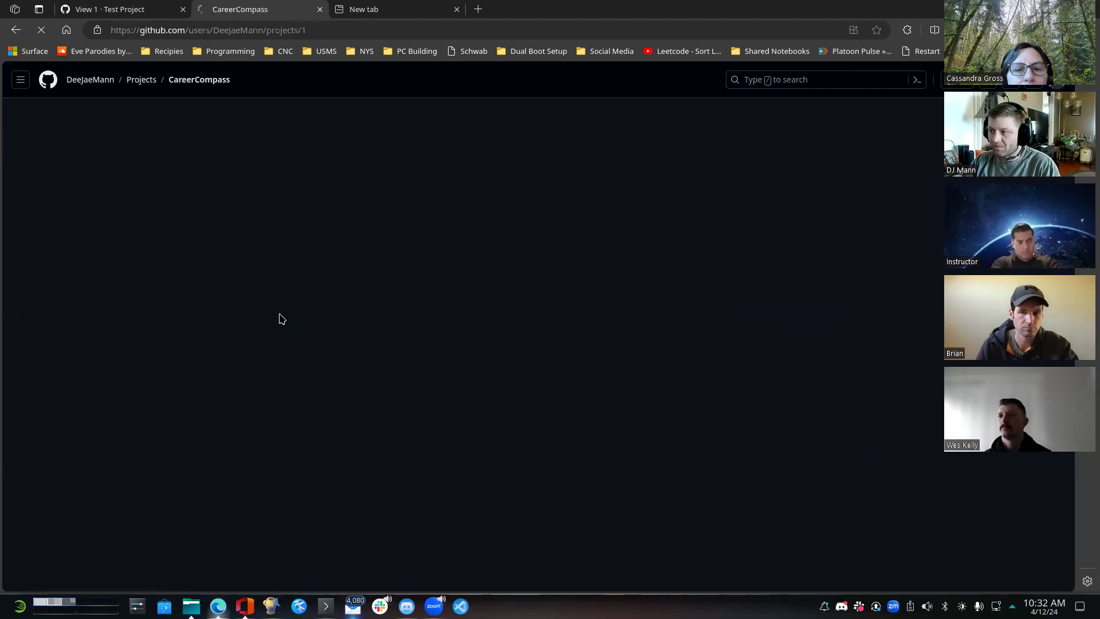
click(218, 139)
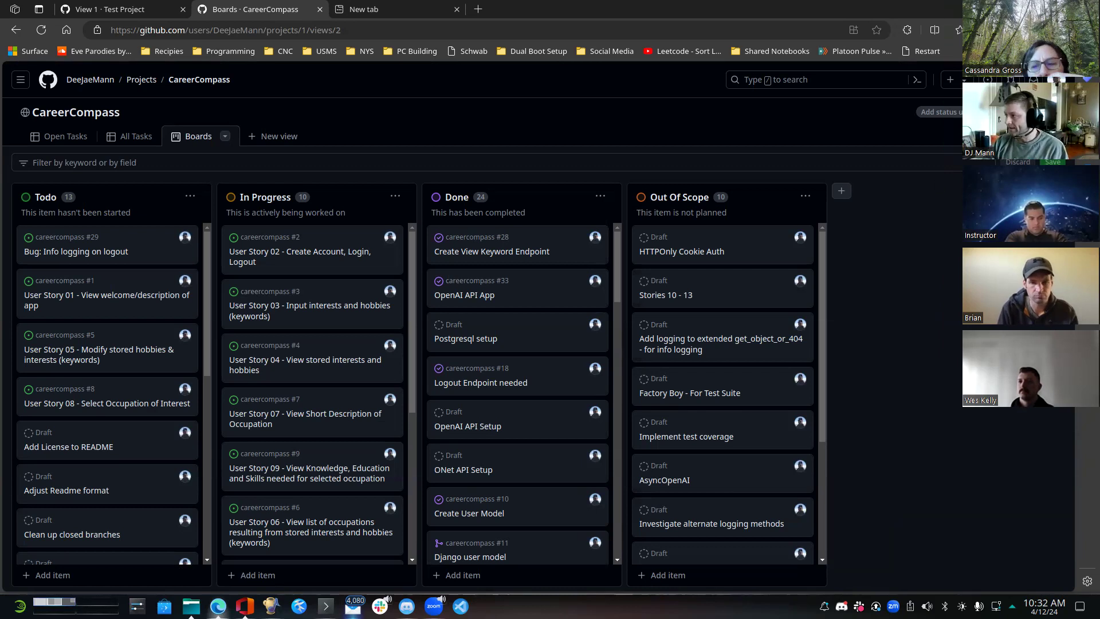
- View the CareerCompass project's Status By Category chart in Insights and return to the board
click(1010, 112)
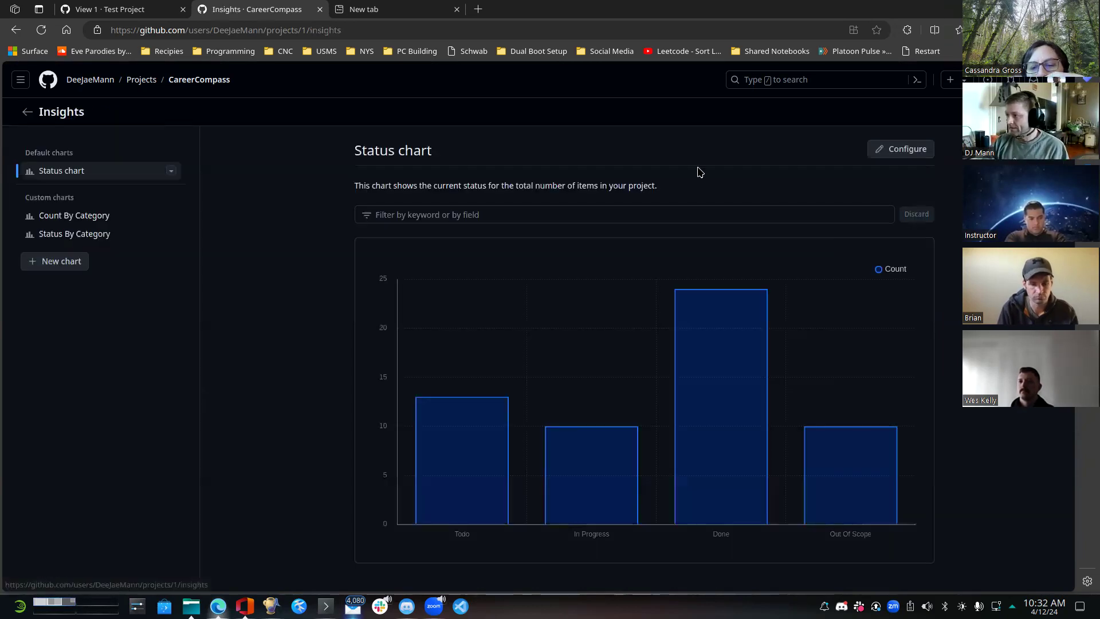
click(73, 236)
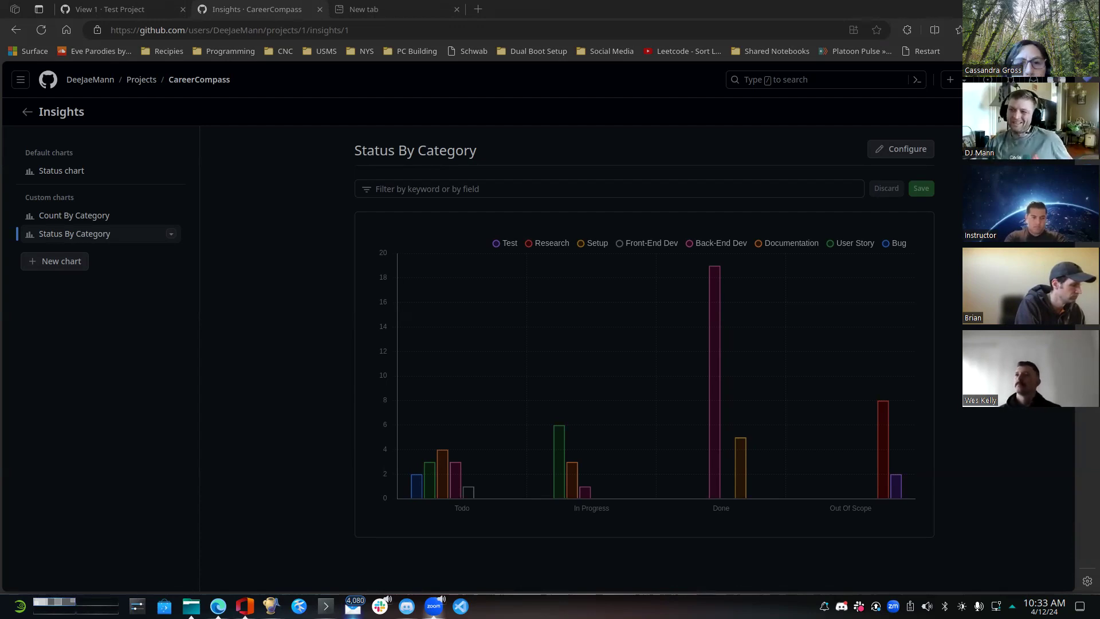
click(25, 114)
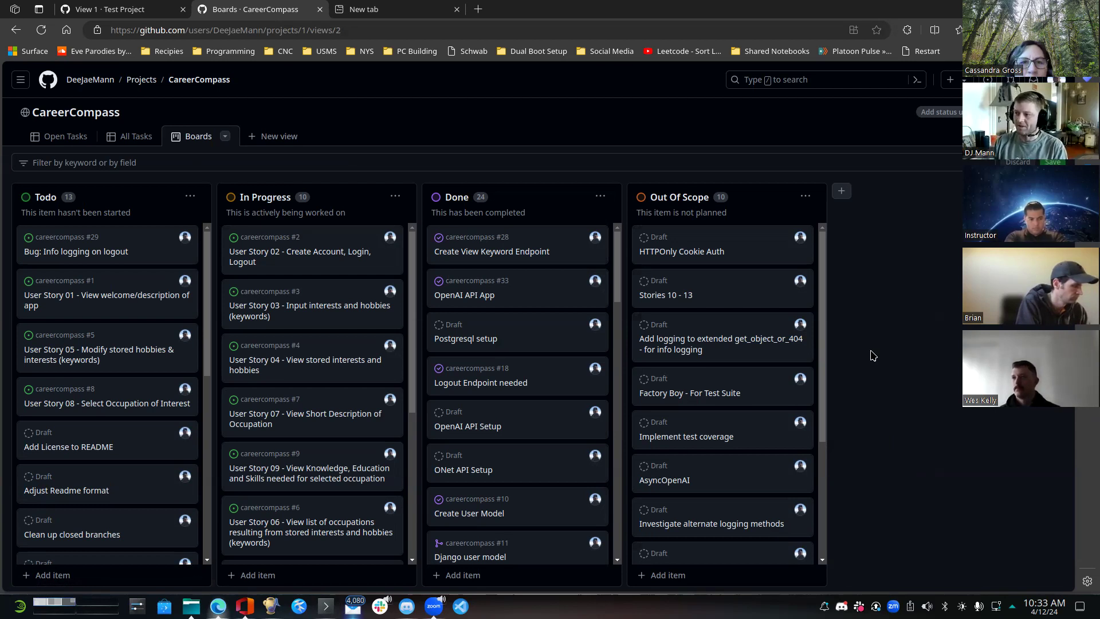
- Look through the cards in the board's Done column down to the last one and return to the first
scroll(533, 415, down, 1)
scroll(536, 401, down, 10)
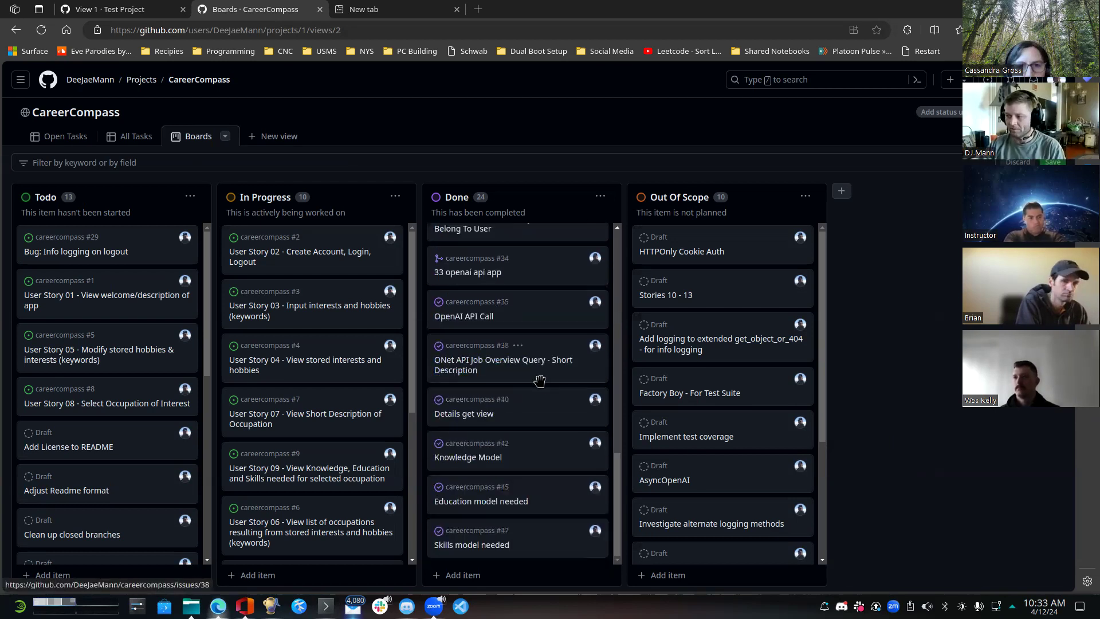
scroll(528, 375, up, 9)
scroll(518, 369, up, 1)
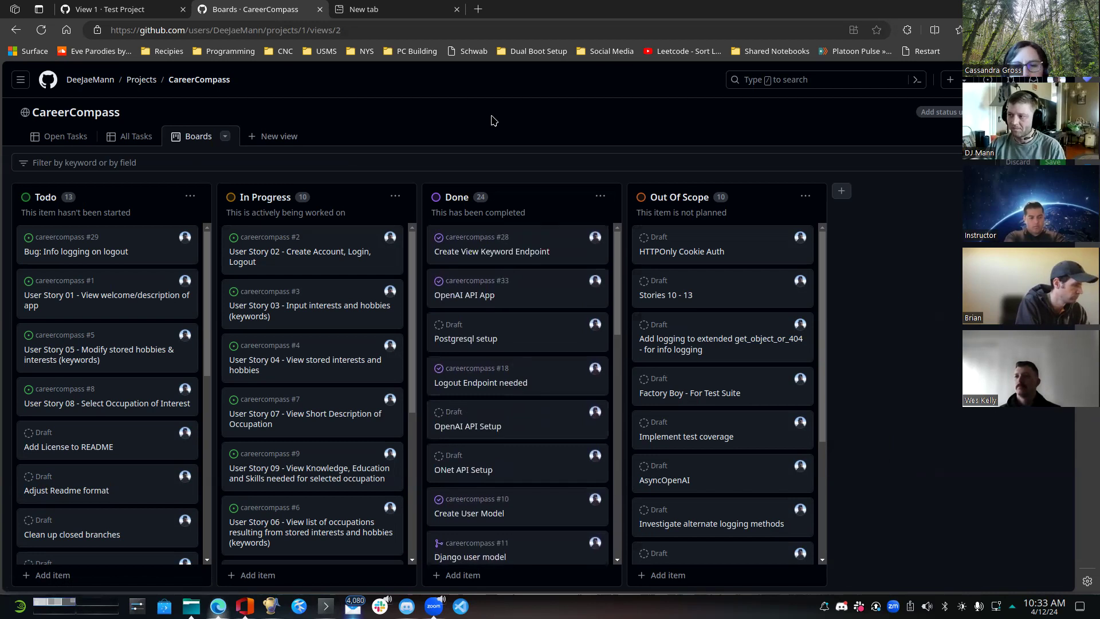